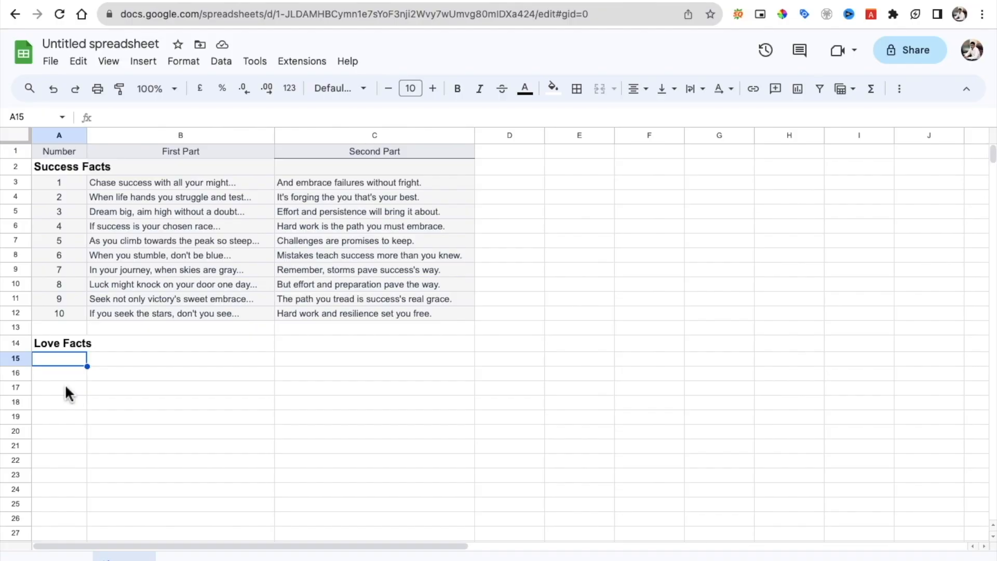
Step: Paste the table of ten love quotes at cell A15 under the Love Facts heading and select its repeated header row 15
click(65, 357)
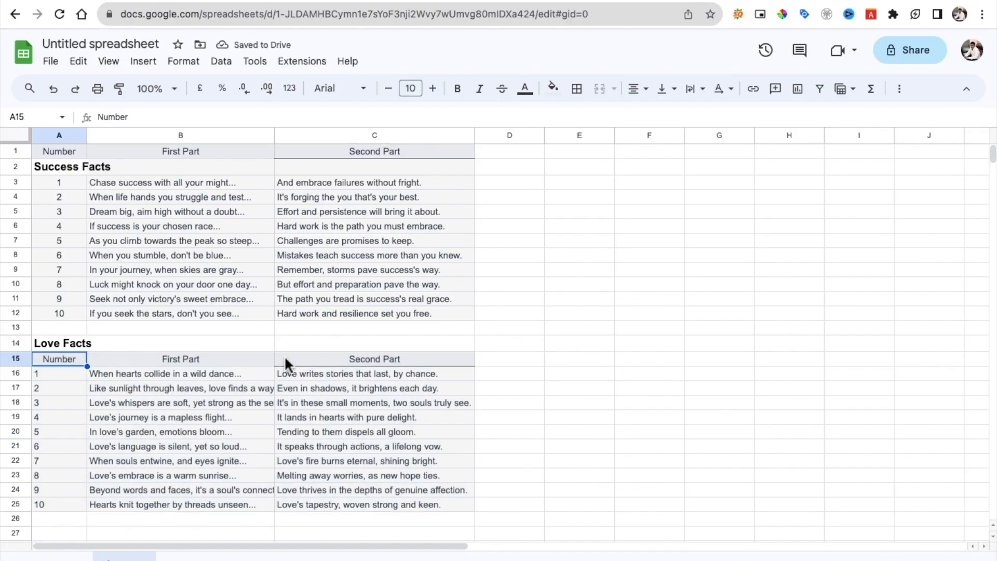
click(13, 360)
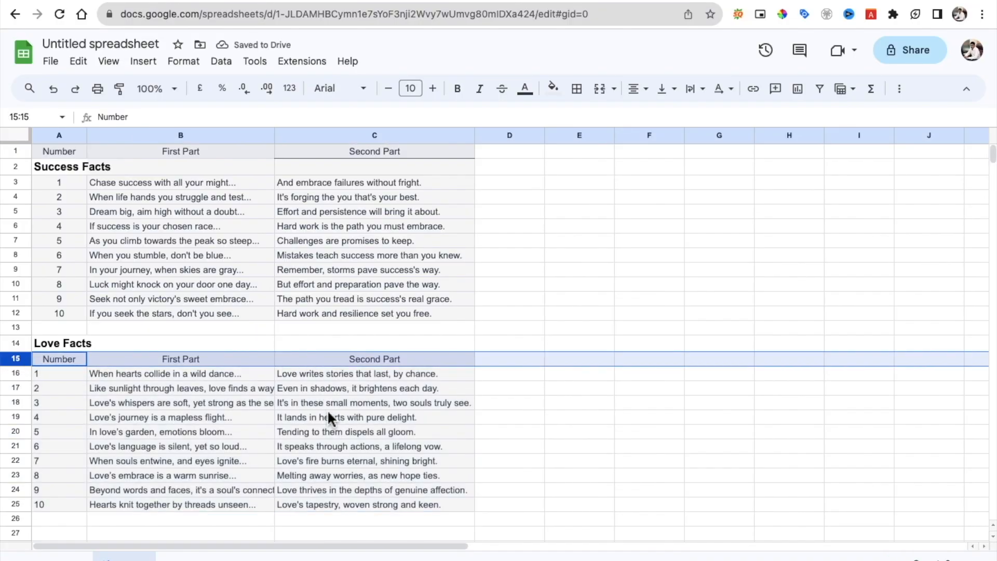
scroll(335, 434, down, 3)
scroll(335, 443, up, 3)
scroll(169, 258, down, 3)
scroll(83, 263, up, 3)
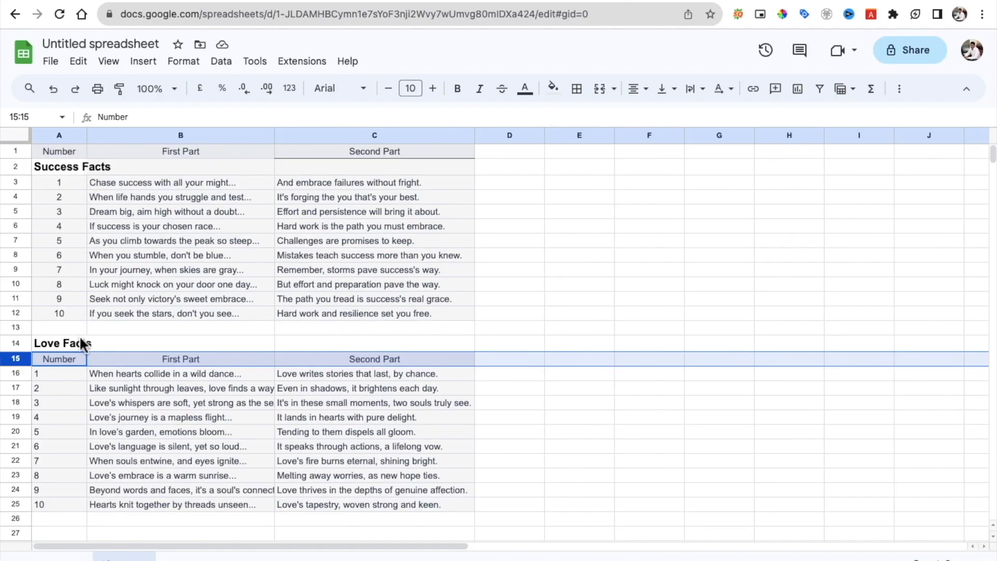
Step: Switch to the Pages notes document and review the list of fact categories, from the first entries down to If Your Crush Name
key(super+Tab)
scroll(292, 280, up, 8)
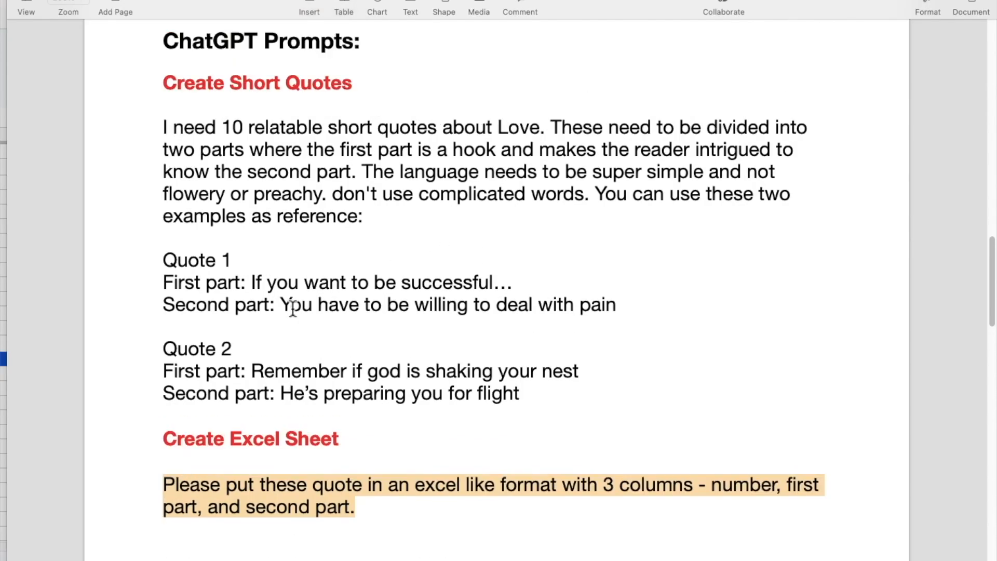
scroll(293, 309, up, 15)
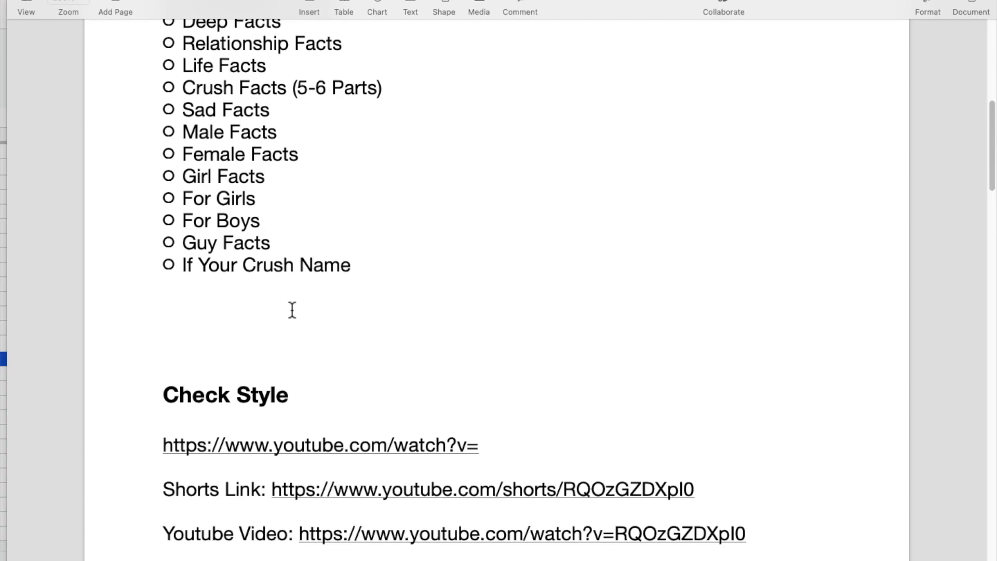
scroll(356, 378, up, 1)
drag(351, 407, 252, 95)
click(183, 96)
drag(186, 121, 287, 140)
drag(182, 162, 240, 165)
drag(183, 185, 383, 407)
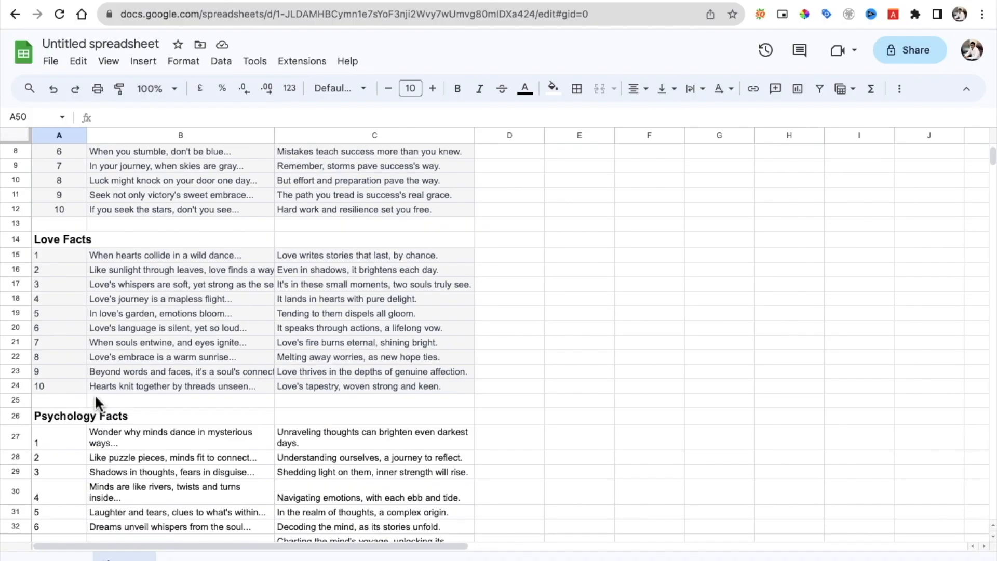
Step: Review the Success, Love, Psychology and Relationship Facts sections in the spreadsheet, including the first success quote's two parts in B3 and C3
scroll(95, 394, down, 3)
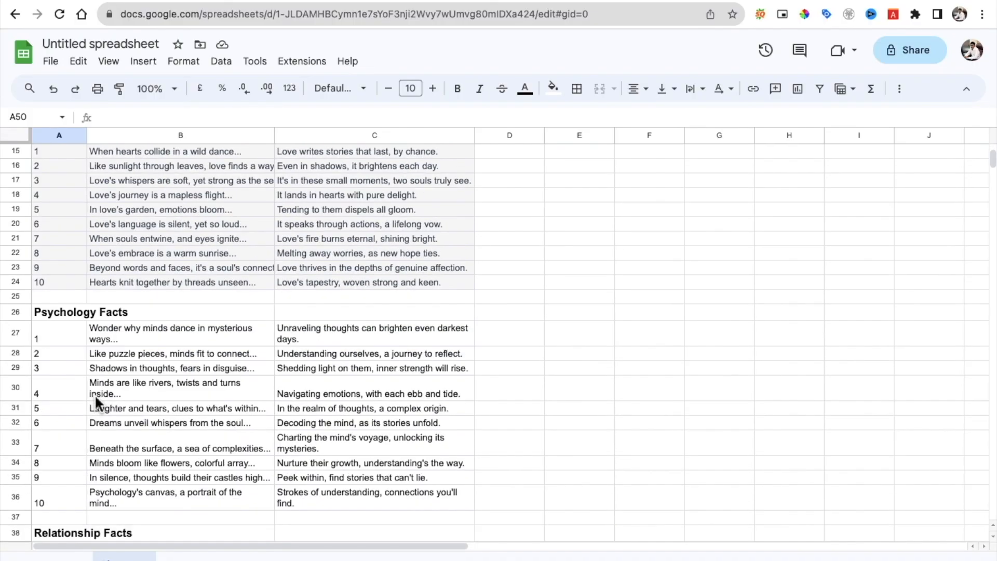
scroll(107, 390, down, 5)
scroll(111, 388, up, 3)
scroll(111, 388, up, 6)
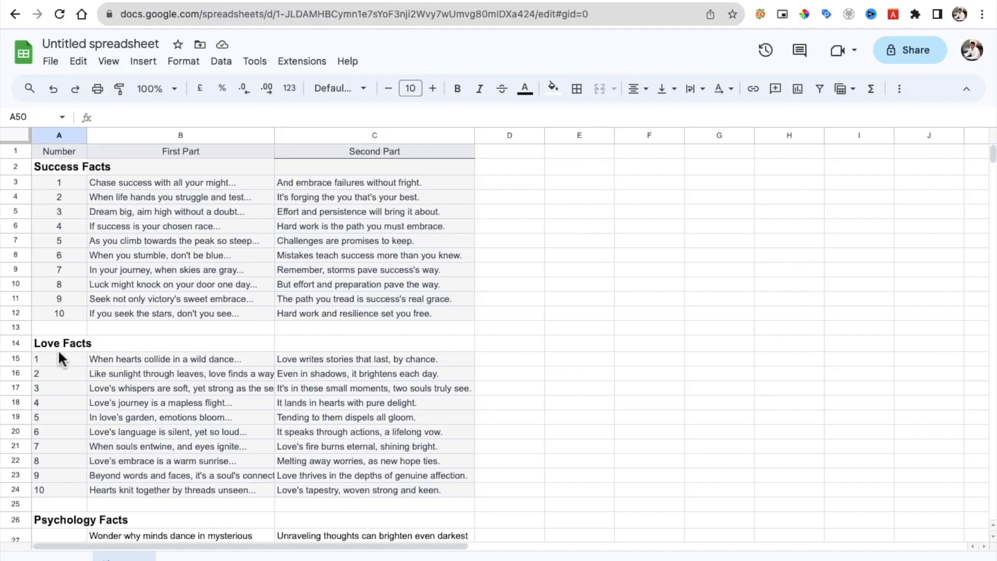
scroll(83, 355, down, 3)
scroll(138, 371, down, 4)
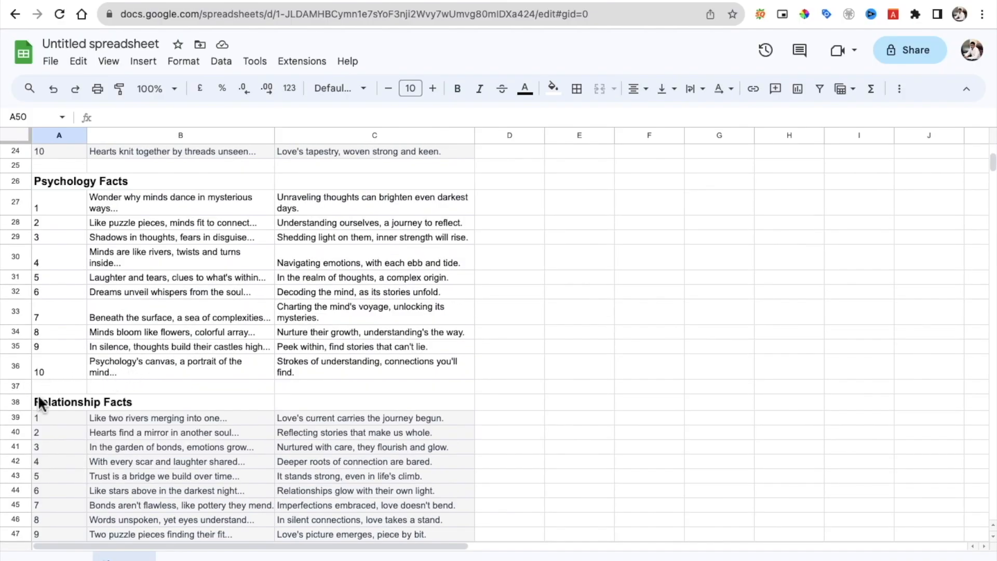
scroll(153, 393, down, 4)
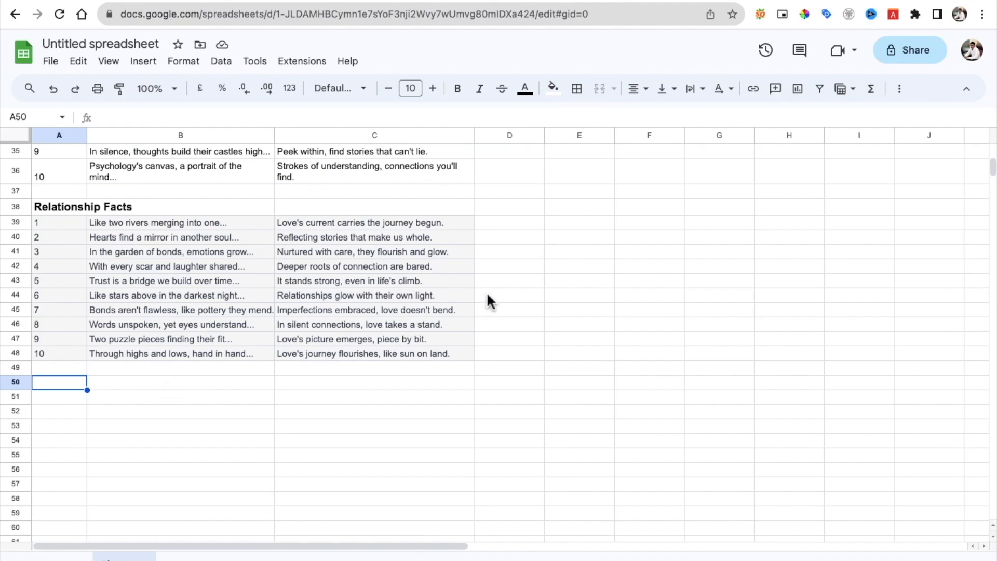
scroll(450, 307, up, 10)
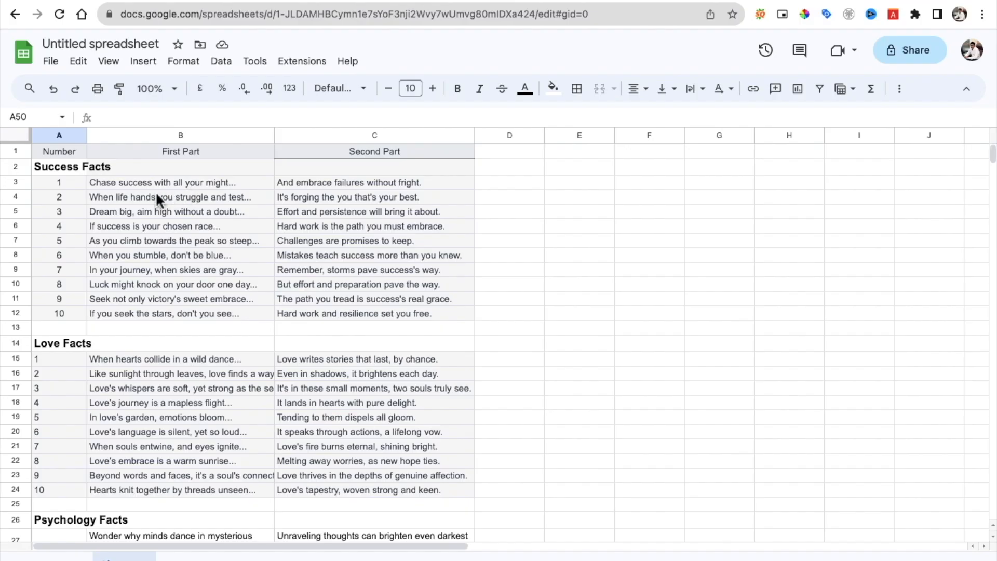
click(126, 182)
click(335, 187)
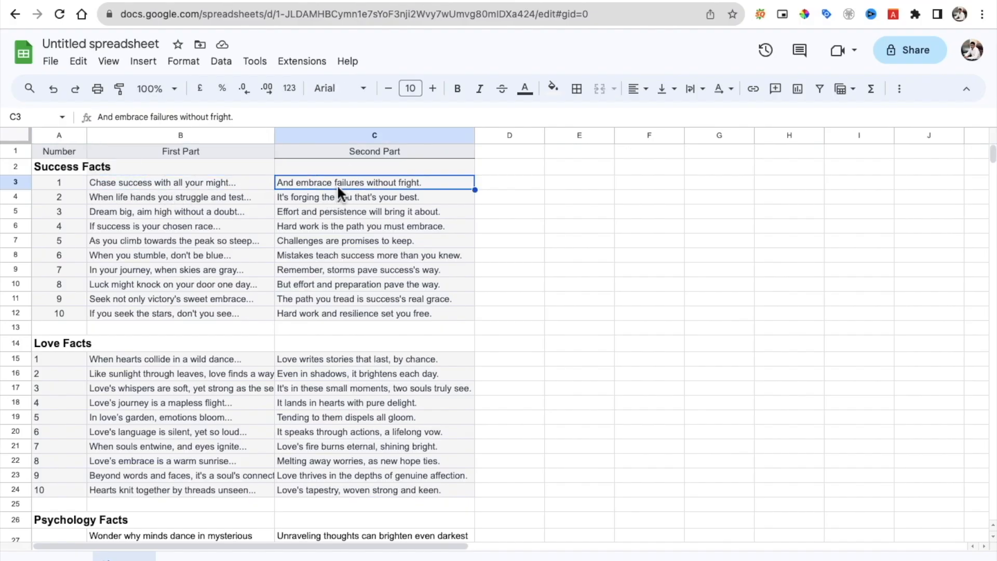
Step: Switch to the Daily Facts Worth channel on YouTube and examine the text layout of its popular Shorts
click(293, 1)
scroll(202, 207, up, 10)
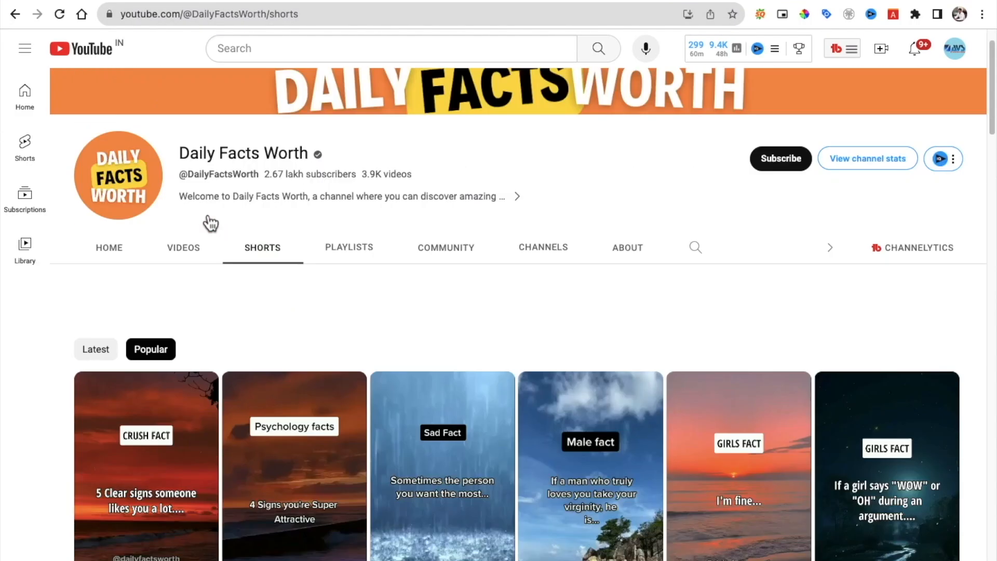
scroll(204, 210, down, 8)
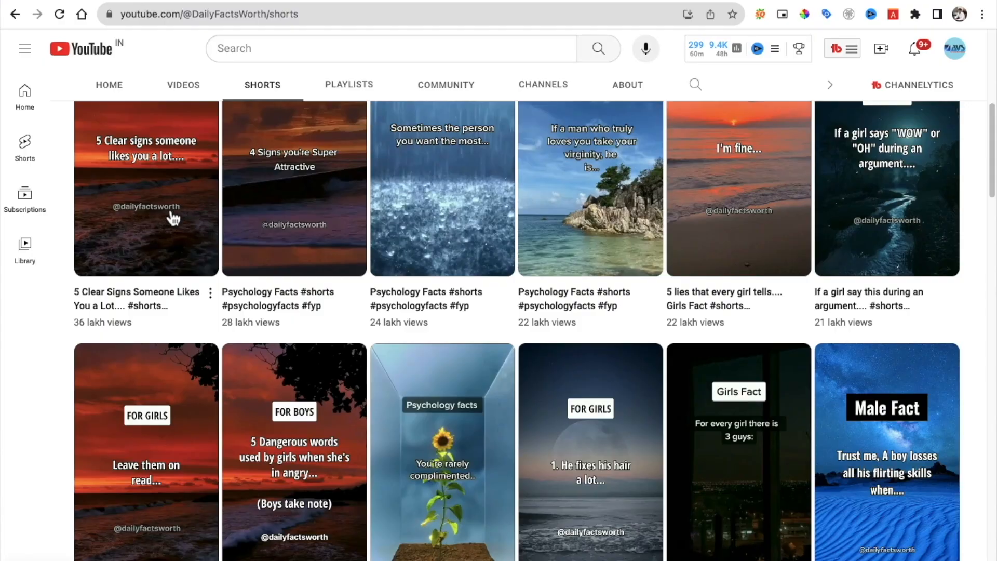
scroll(172, 218, up, 2)
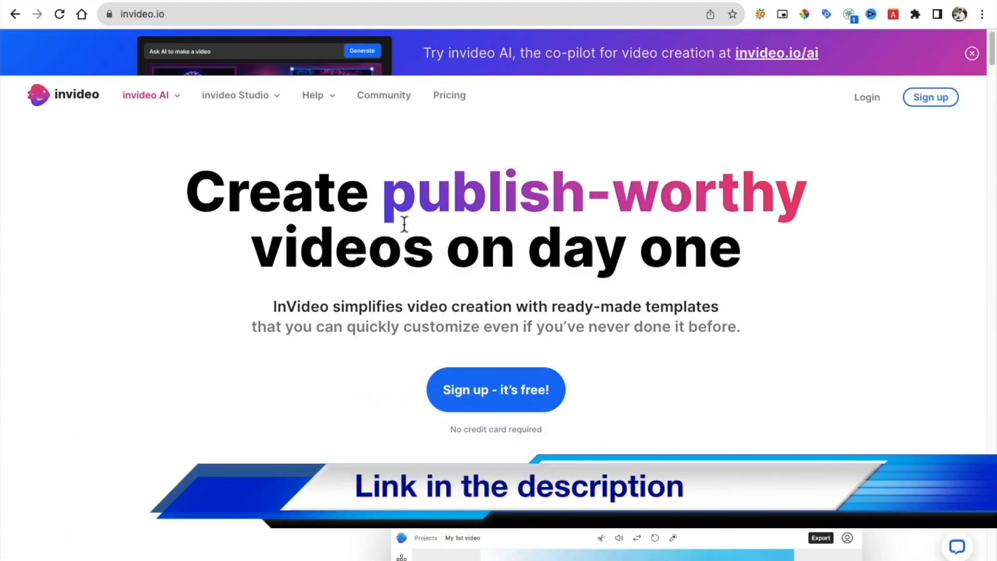
Step: Dismiss the promotional banner on the invideo homepage and look through the page's template and product sections
click(971, 53)
scroll(678, 208, down, 4)
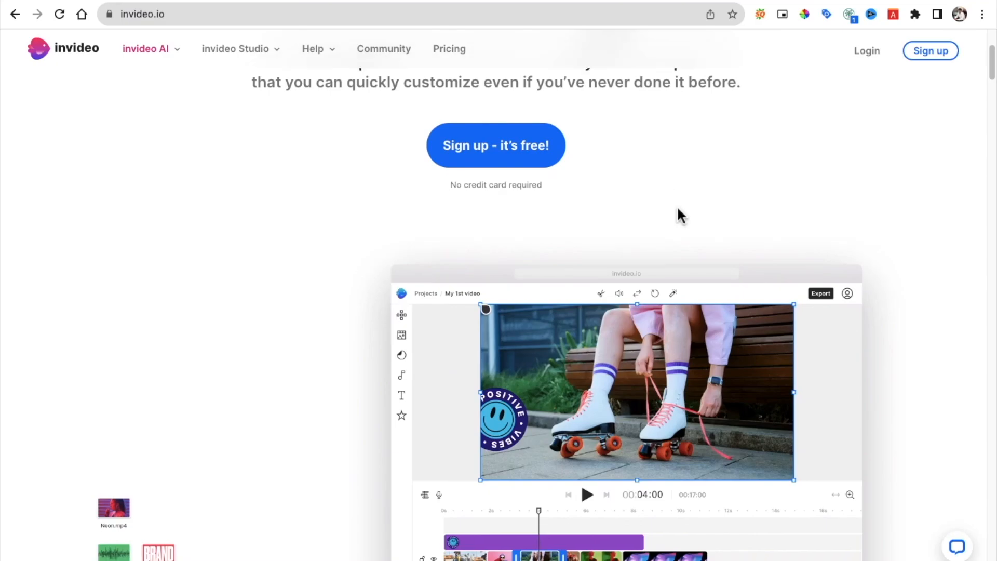
scroll(677, 208, down, 15)
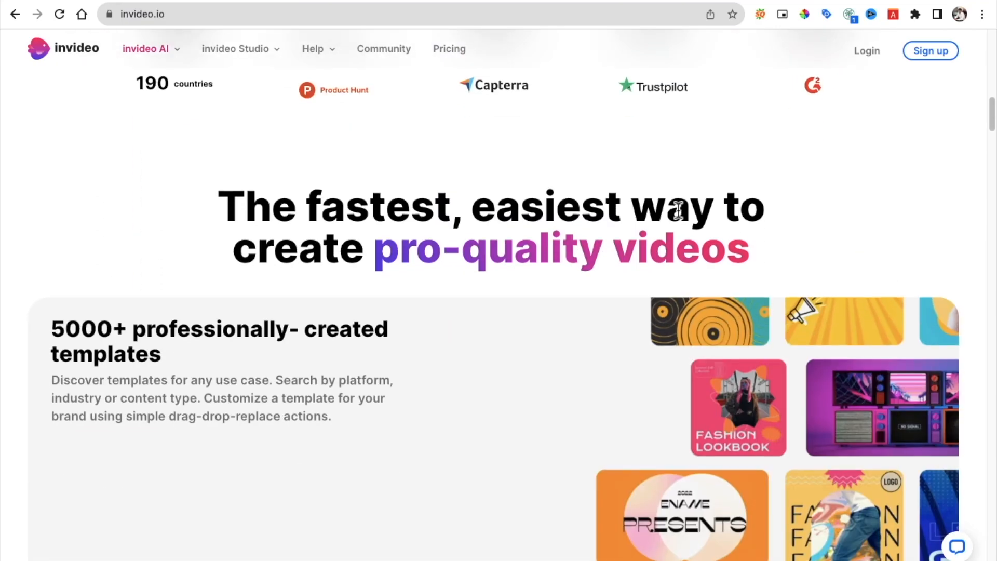
scroll(678, 209, up, 18)
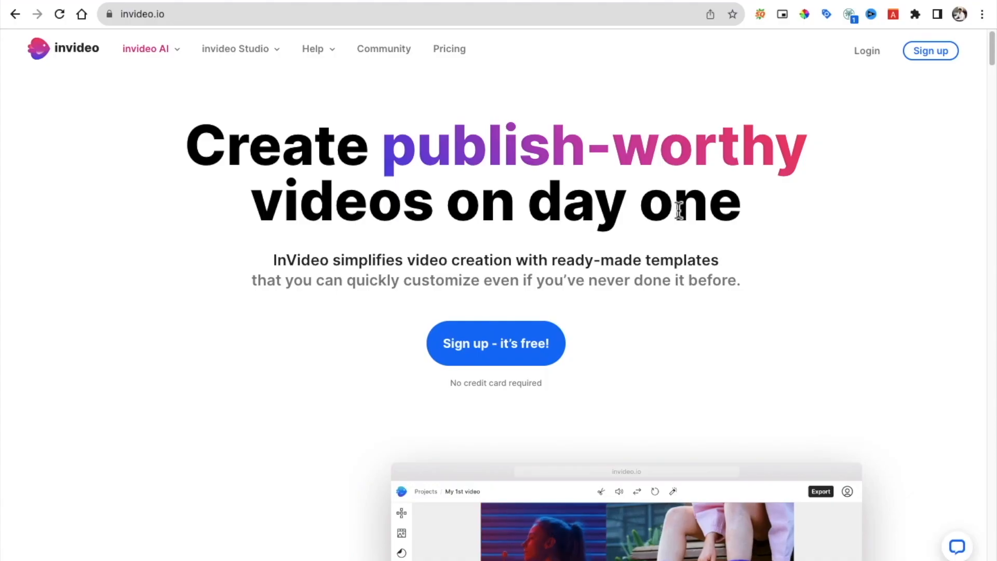
Step: Open invideo's pricing page and compare the Free, Business and Unlimited plans, focusing on the Free plan's price
click(462, 53)
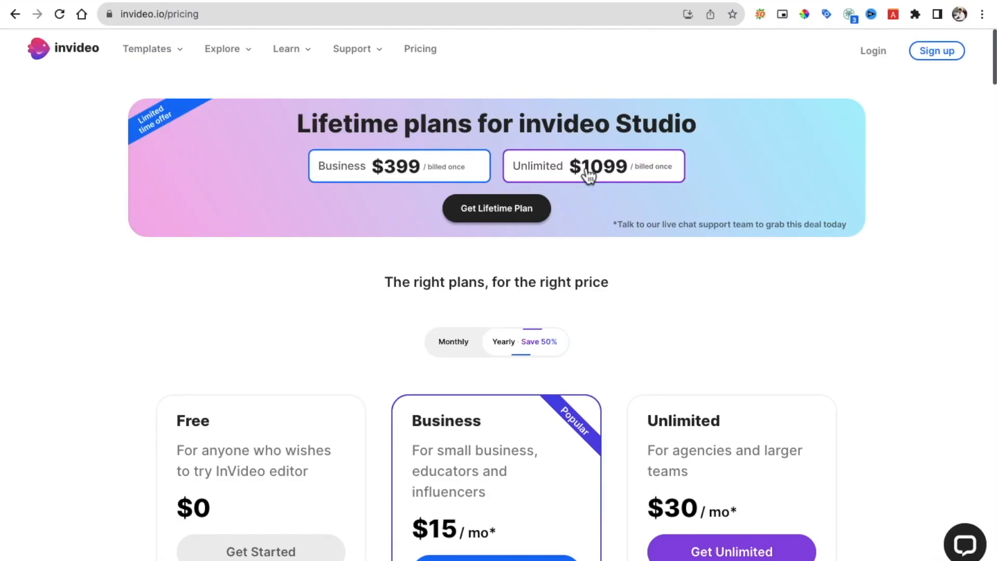
scroll(607, 185, down, 5)
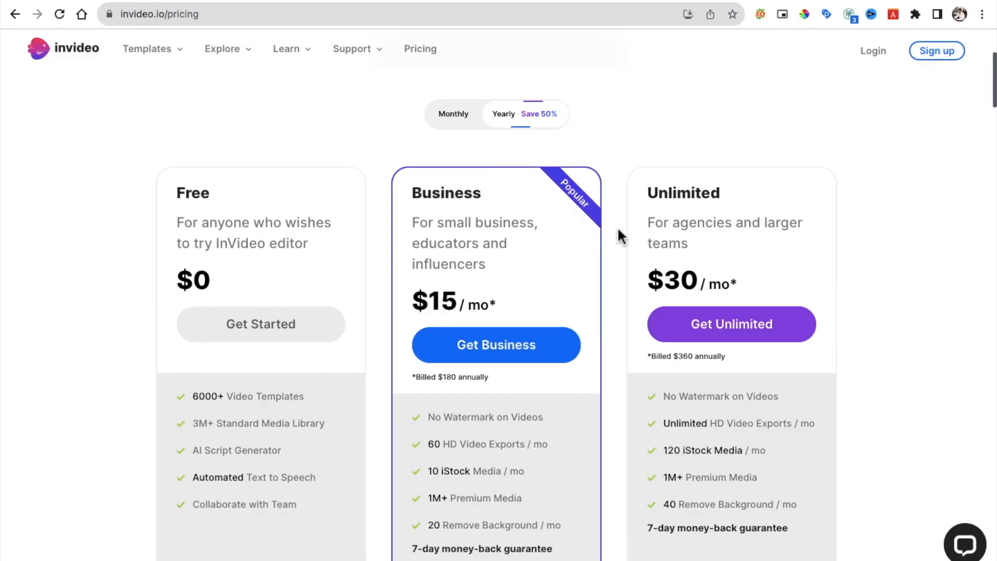
scroll(368, 368, down, 4)
scroll(281, 348, up, 4)
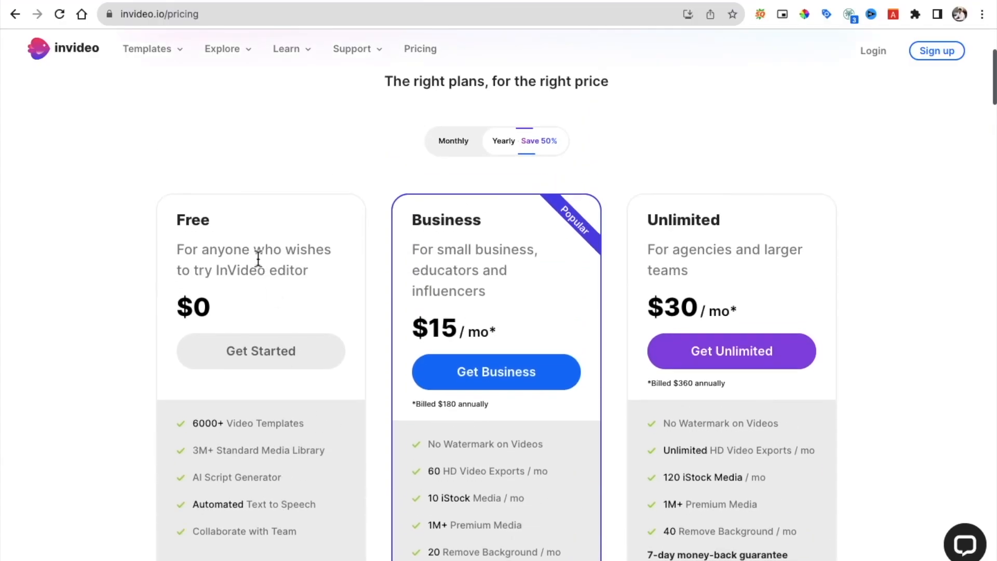
drag(210, 311, 178, 211)
click(217, 233)
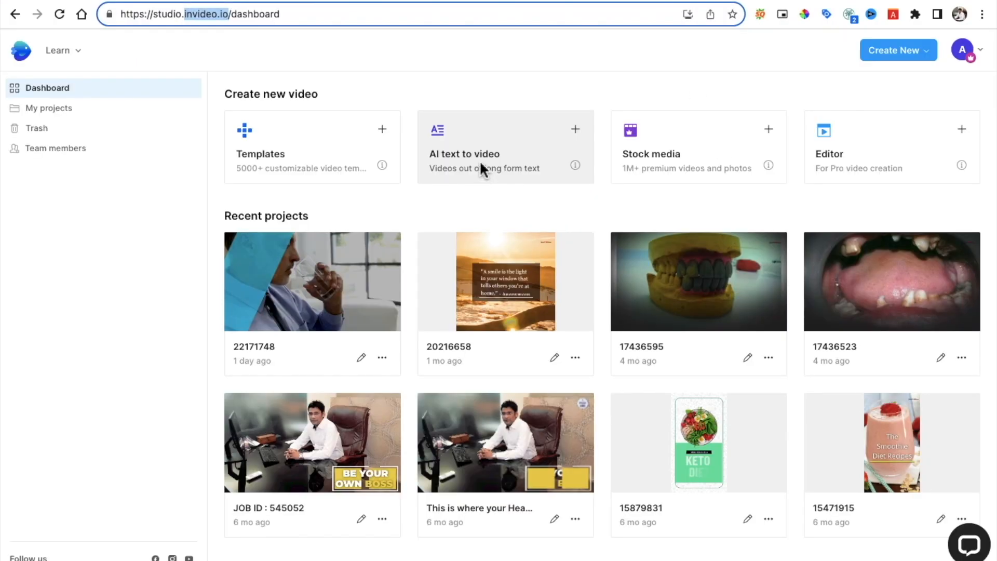
Step: Search invideo's template library for "youtube shorts template" and browse the matching quote and fact video templates
click(264, 137)
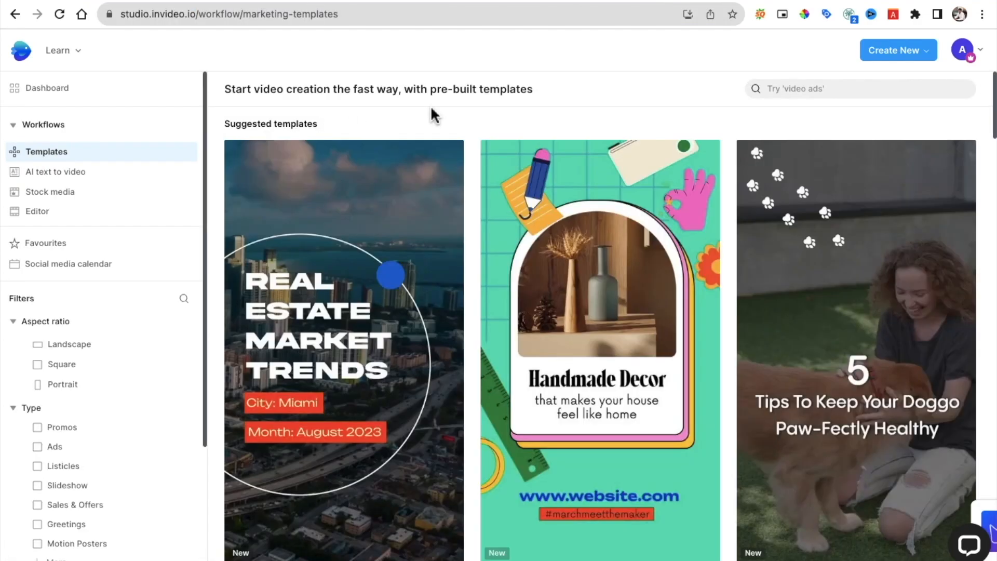
click(790, 91)
text(Youtube Shorts)
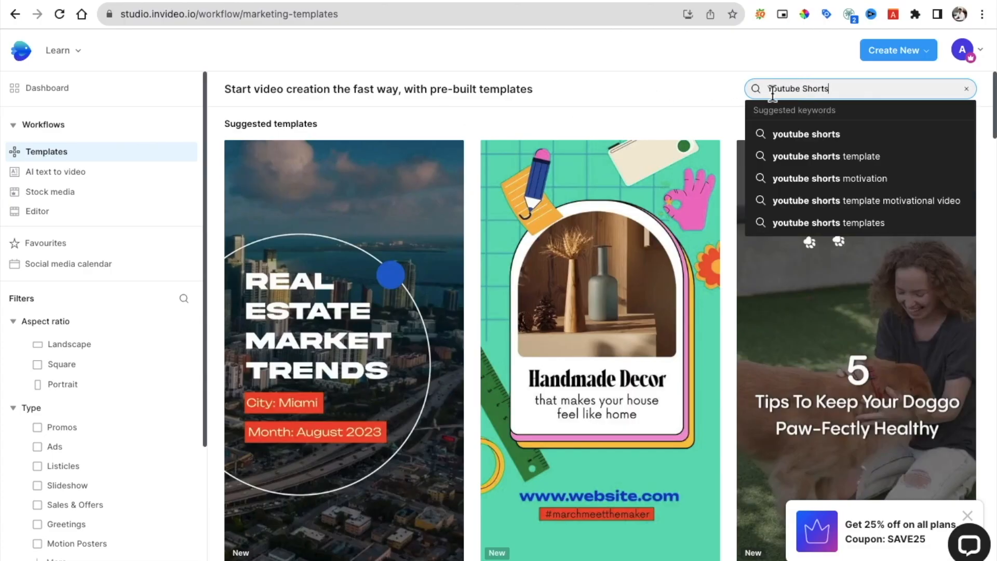
click(827, 157)
scroll(735, 149, down, 6)
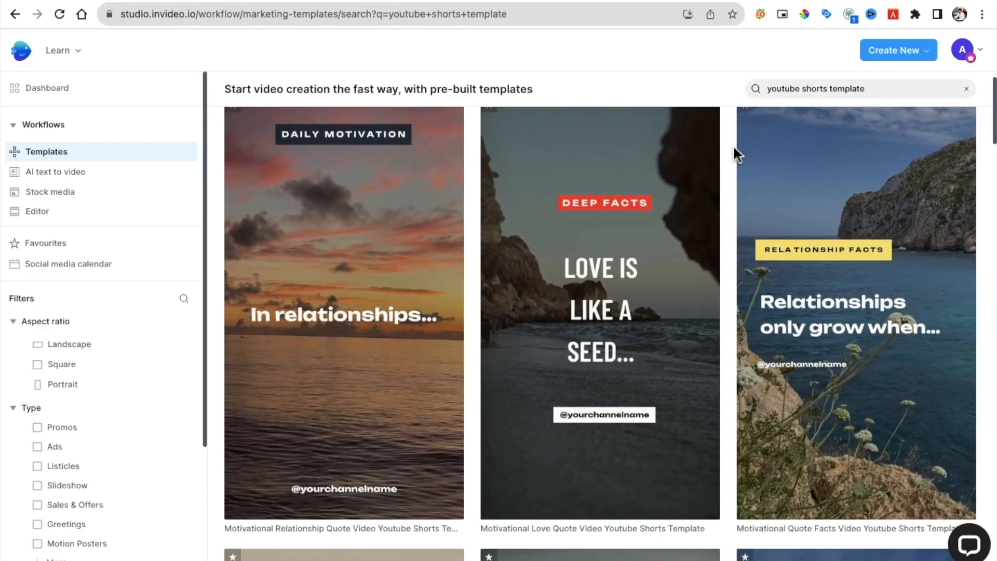
scroll(733, 145, down, 7)
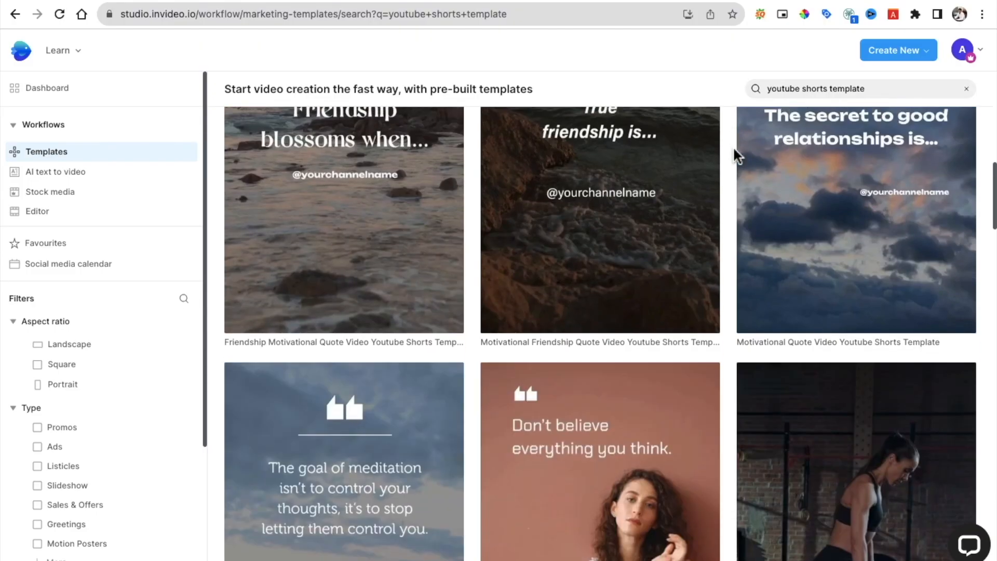
scroll(733, 145, up, 13)
scroll(733, 146, up, 2)
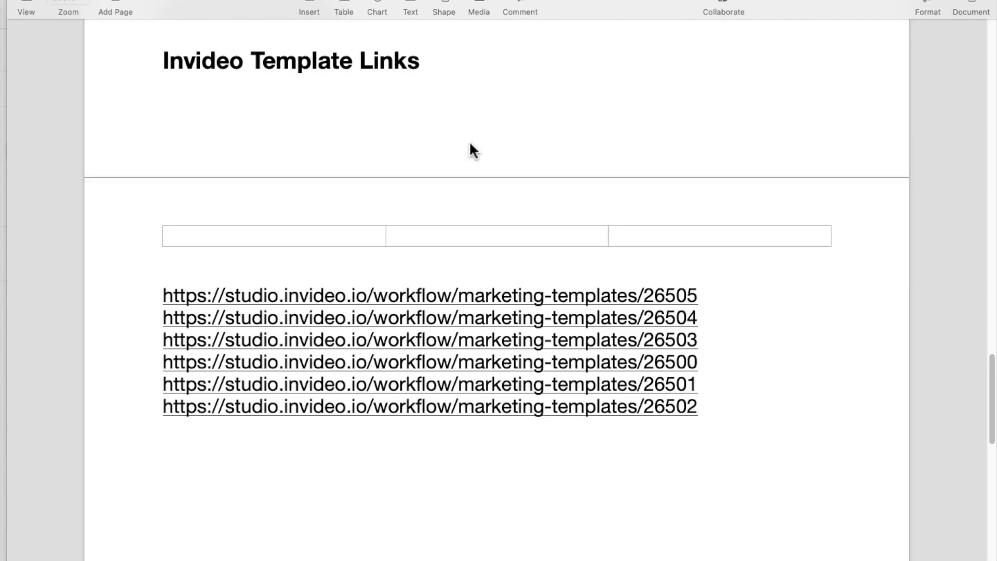
Step: Open the template link ending in 26505 from the Invideo Template Links list in the Pages notes document
scroll(469, 149, down, 1)
drag(723, 402, 703, 382)
click(156, 267)
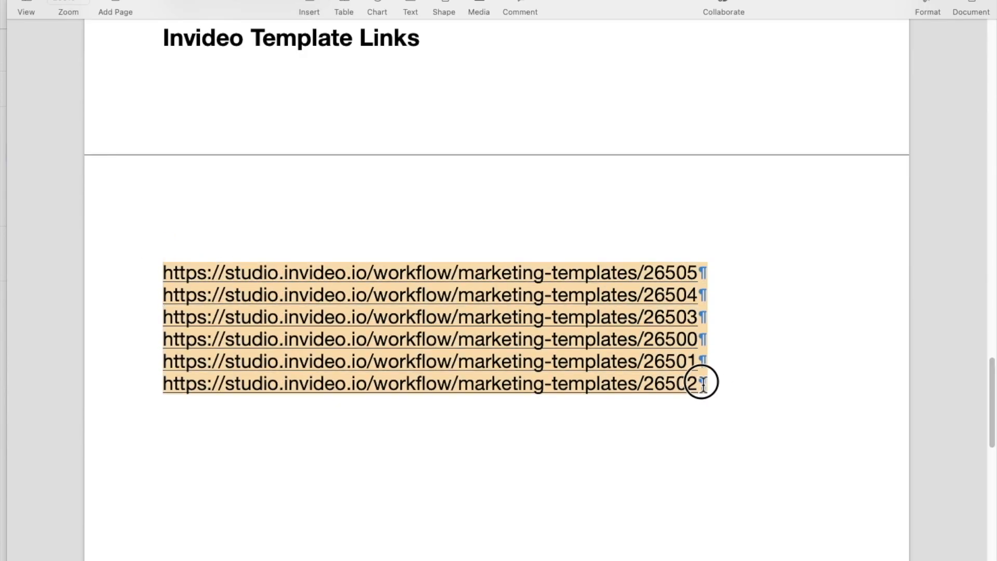
click(749, 396)
click(476, 278)
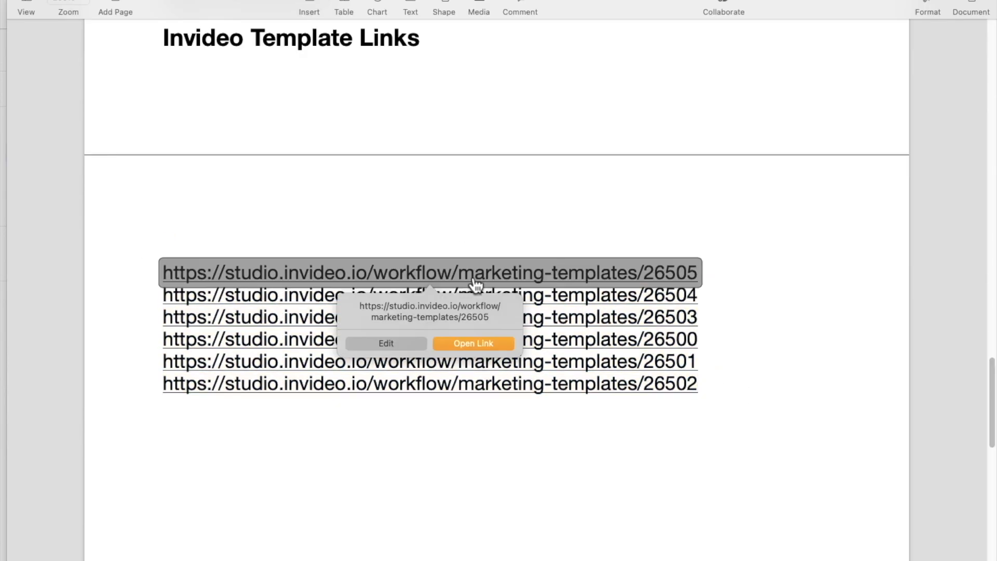
click(465, 343)
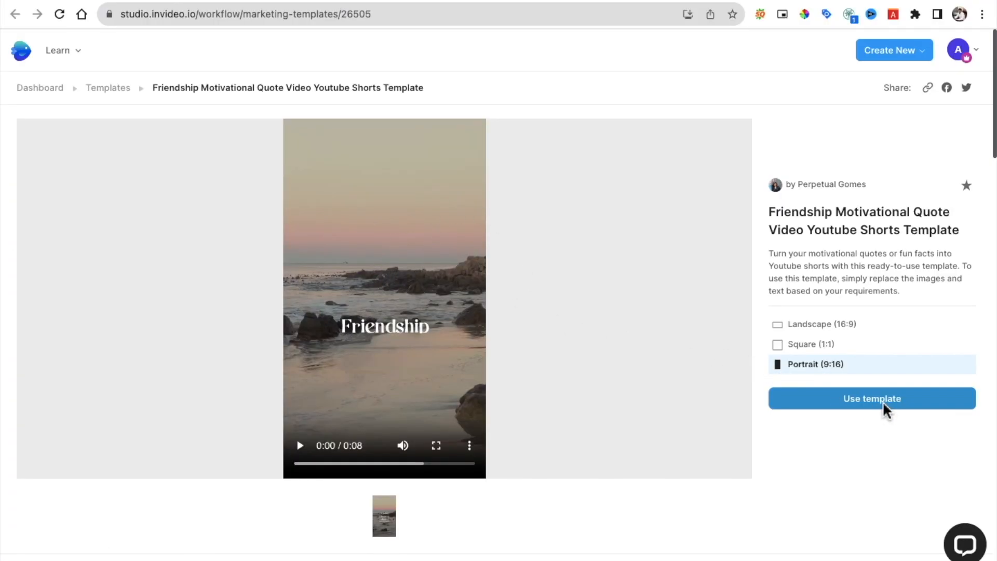
Step: Return to the "youtube shorts template" search results and examine the number and variety of available templates
click(638, 1)
scroll(475, 193, down, 1)
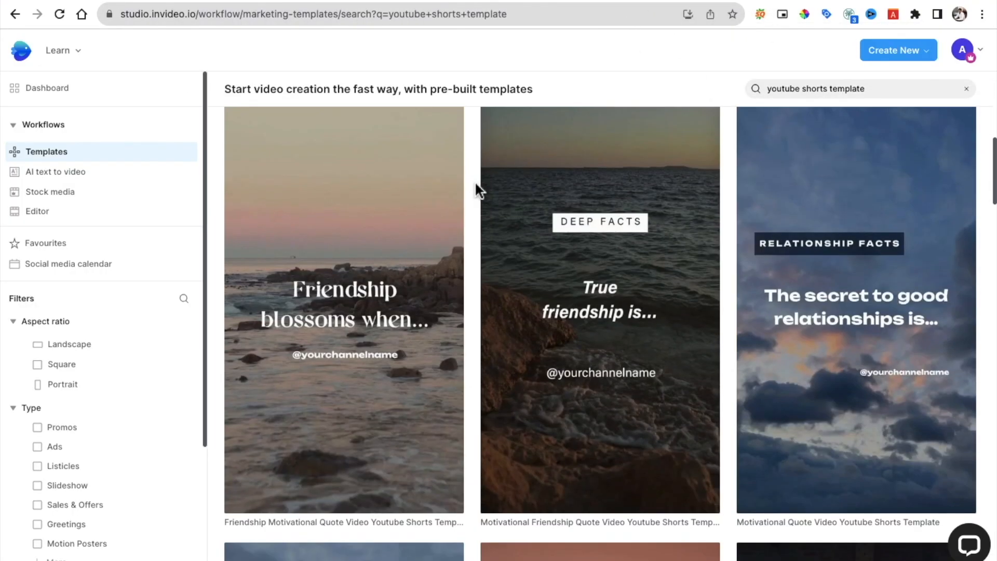
scroll(475, 186, down, 10)
scroll(474, 178, up, 12)
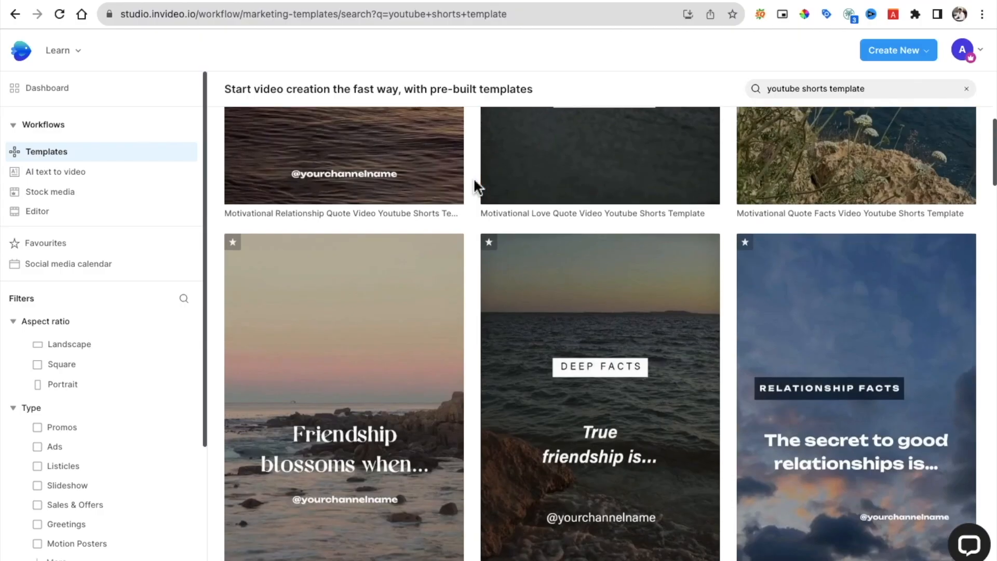
drag(227, 124, 248, 122)
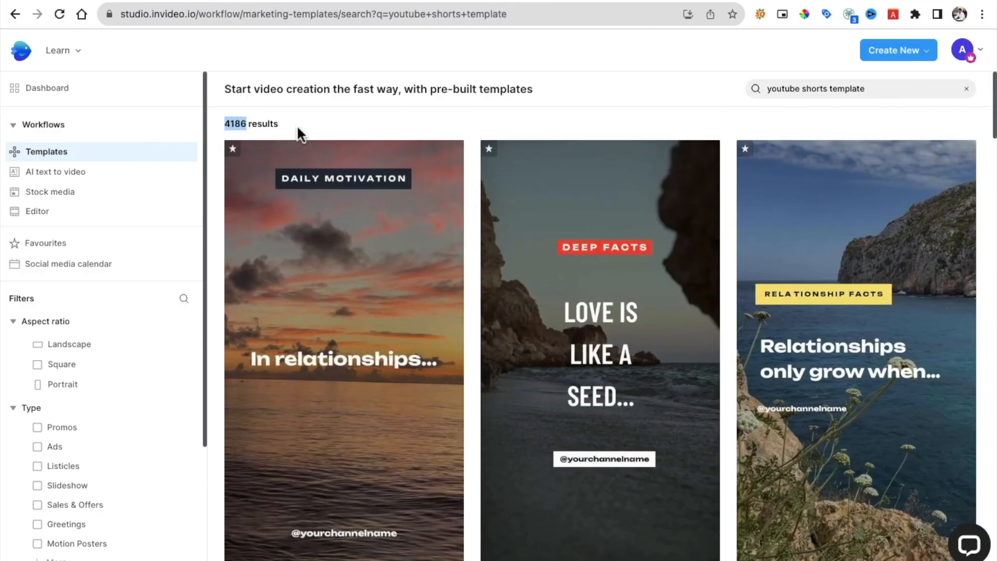
scroll(301, 130, down, 15)
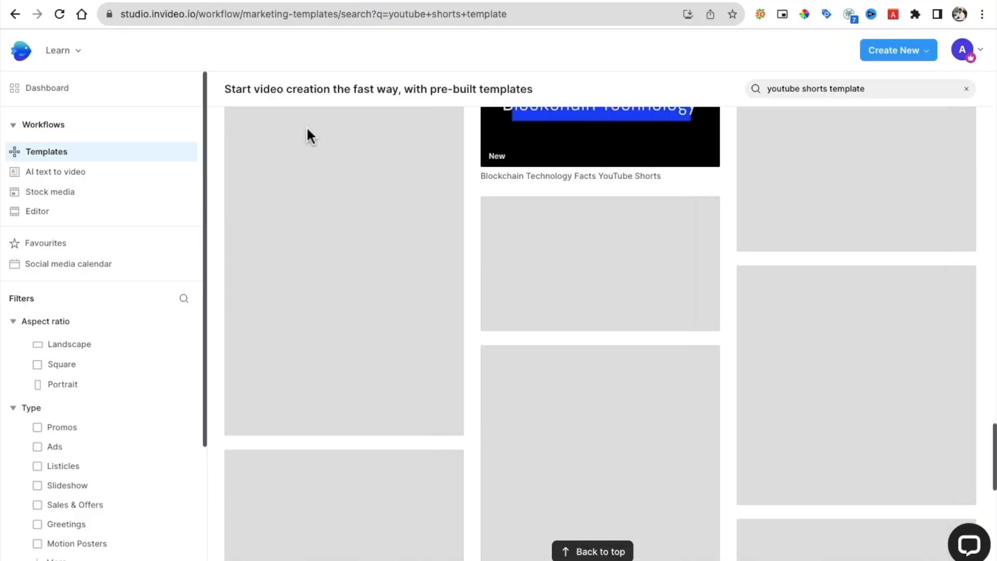
scroll(308, 133, up, 15)
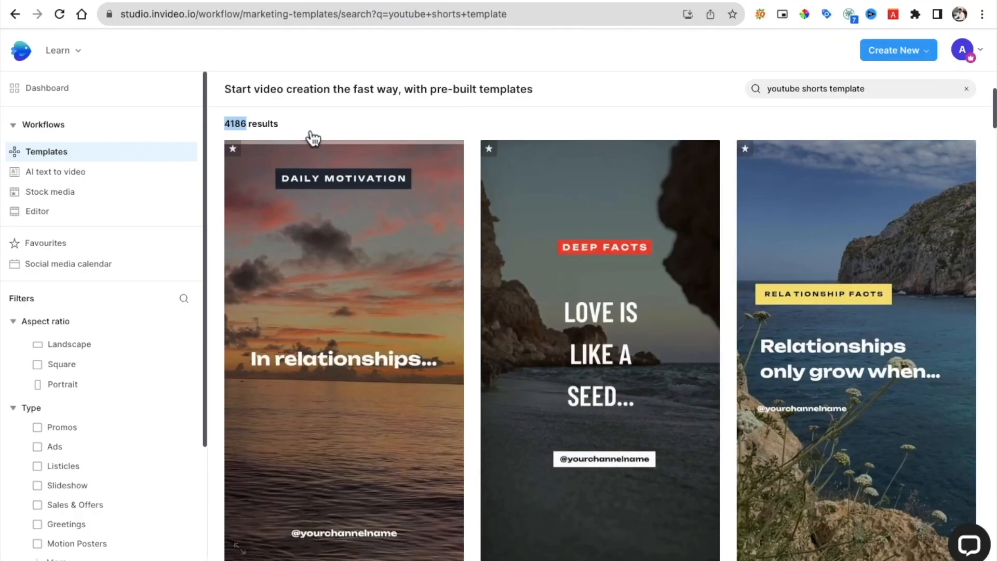
Step: Browse the template results and open the portrait (9:16) Motivational Relationship Quote Video Youtube Shorts Template in the editor
scroll(471, 137, down, 15)
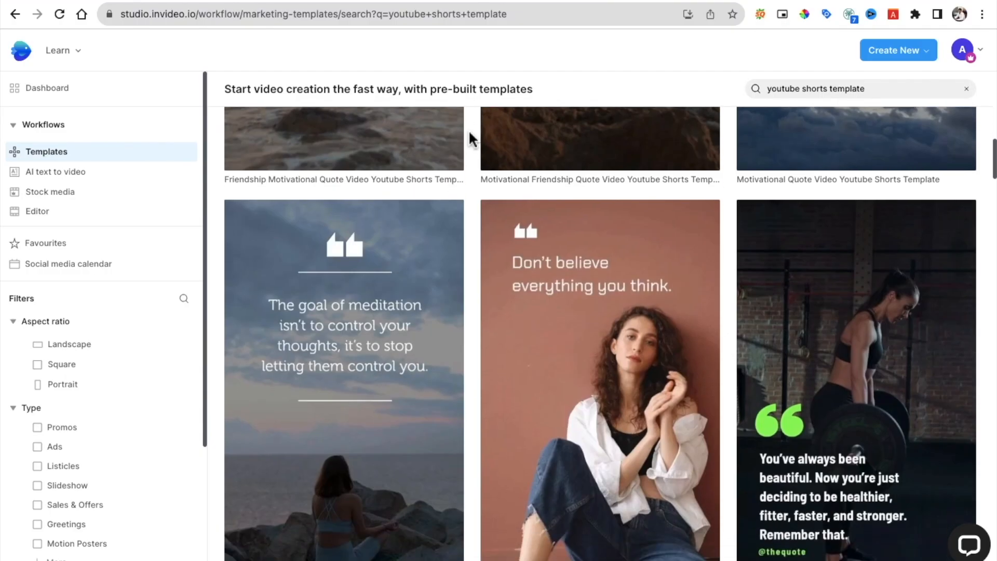
scroll(468, 129, up, 5)
scroll(468, 129, up, 3)
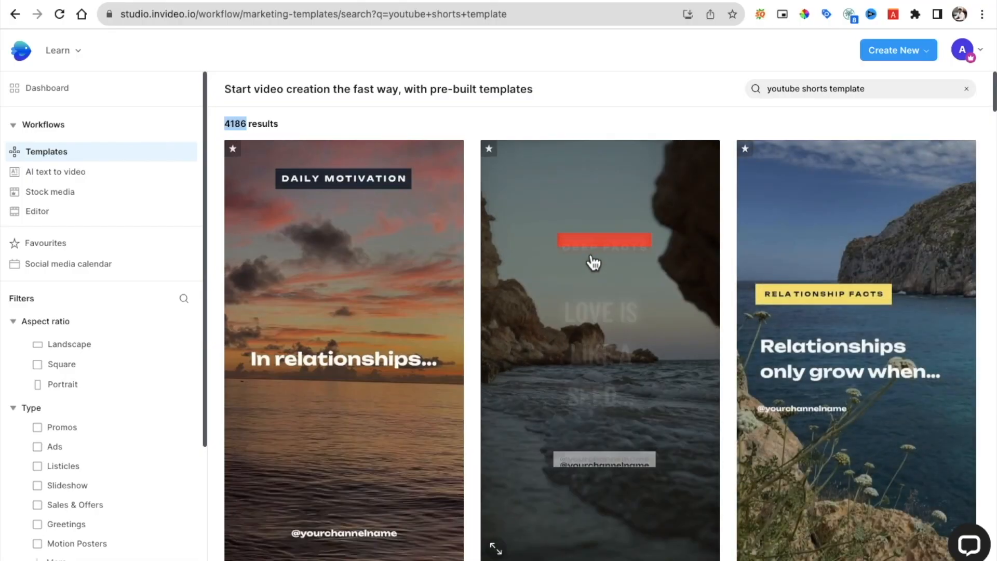
scroll(364, 278, down, 4)
scroll(386, 256, up, 4)
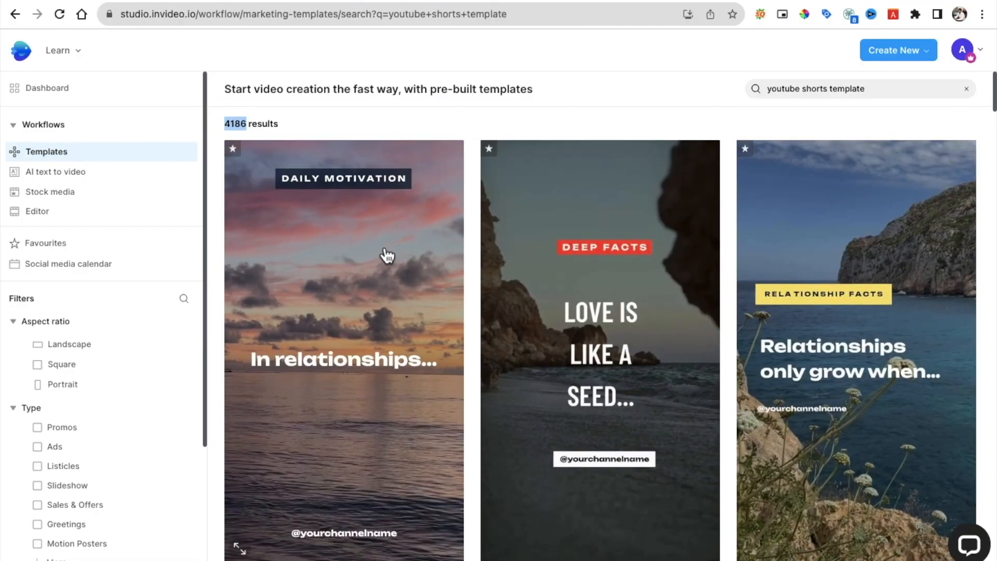
click(382, 332)
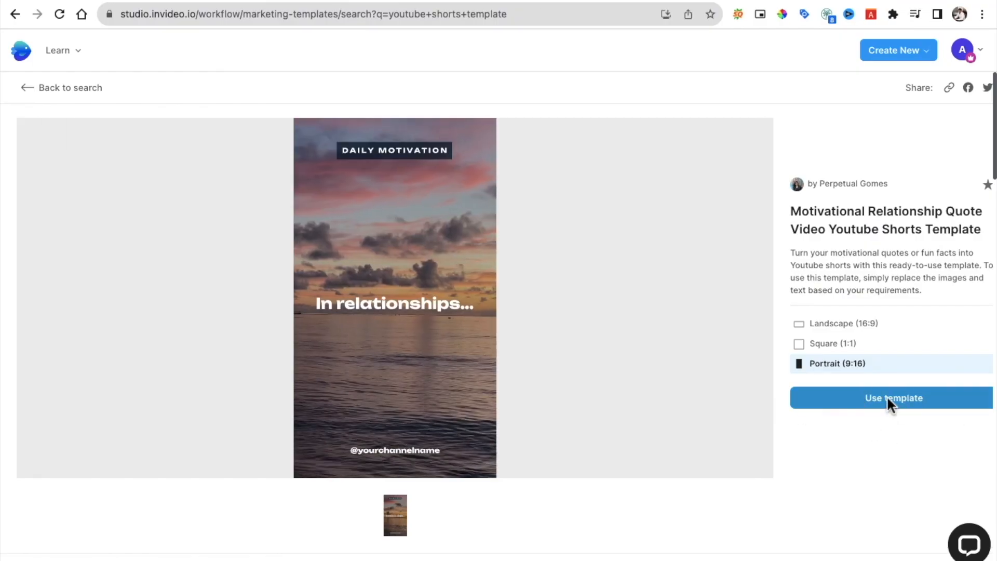
click(889, 400)
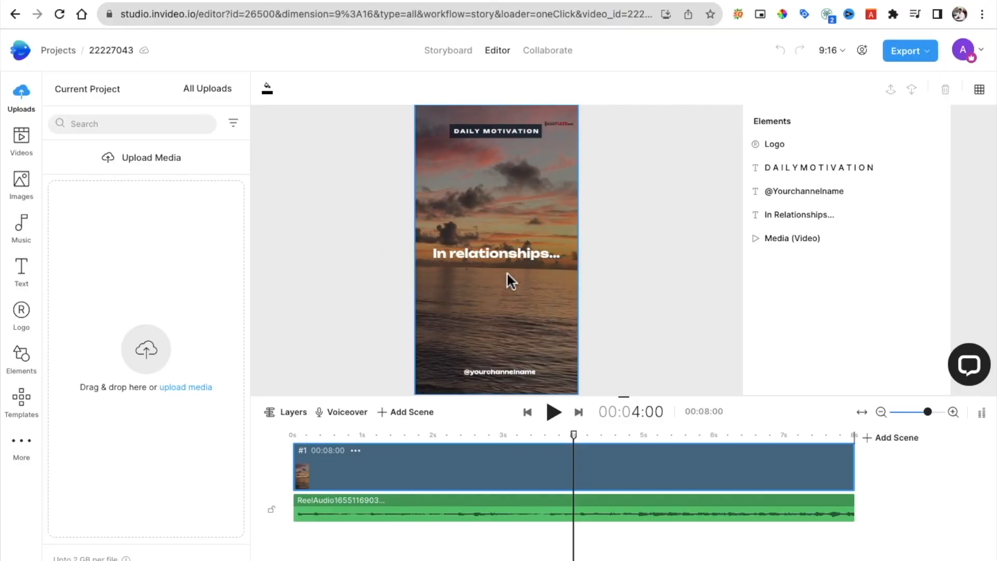
Step: Check the first category heading in the fact spreadsheet and replace the template's "DAILY MOTIVATION" heading with "Success Facts"
click(477, 133)
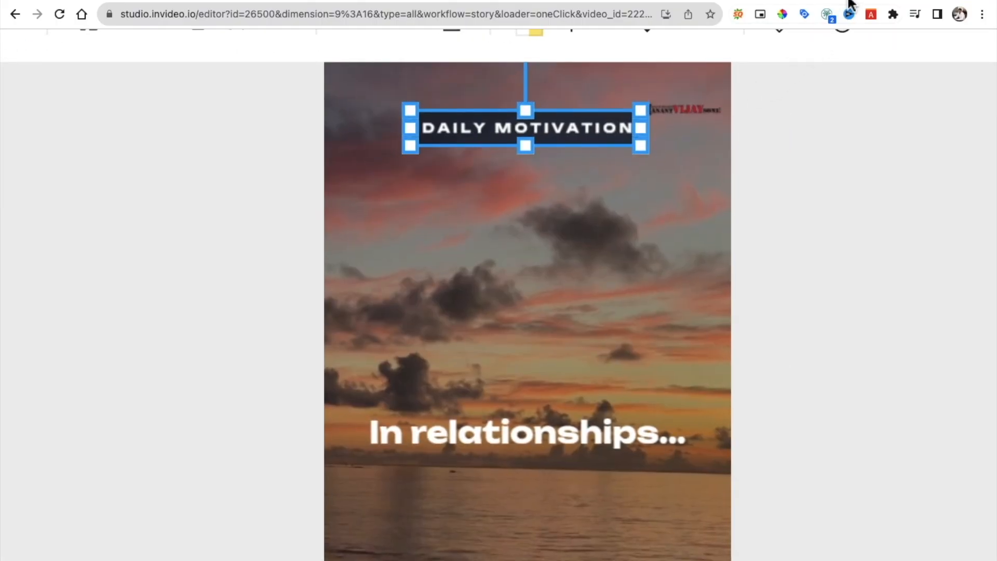
click(843, 4)
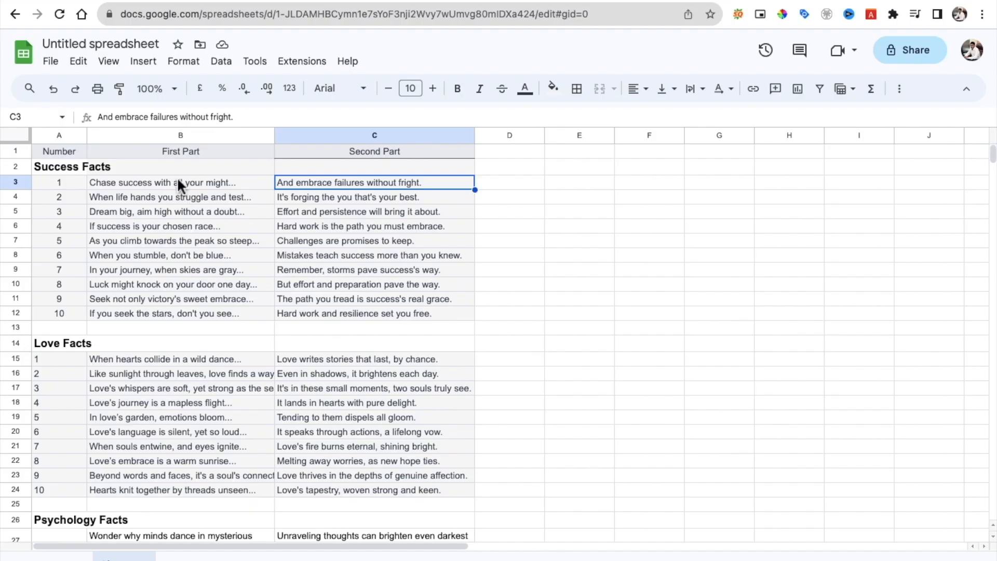
click(48, 173)
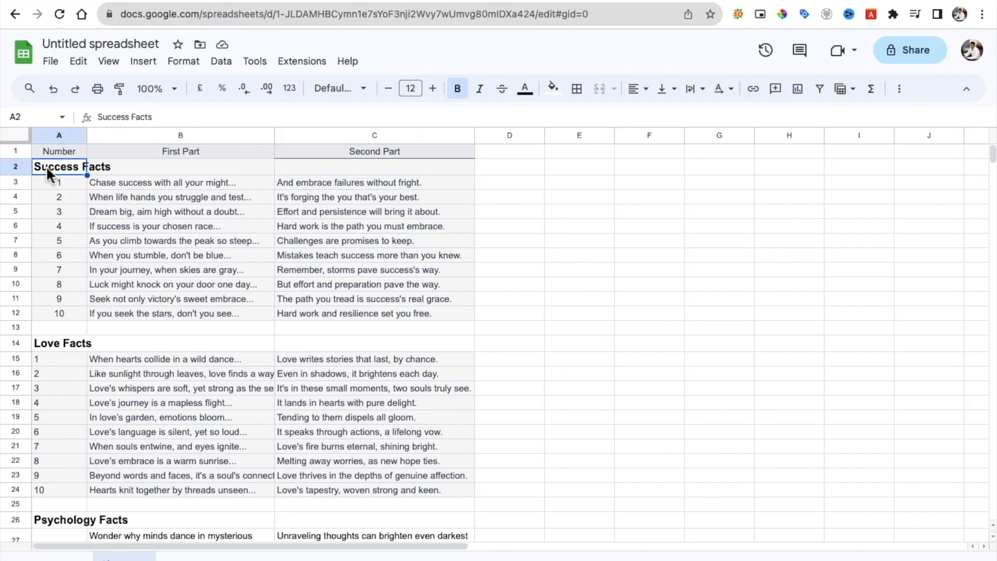
click(748, 4)
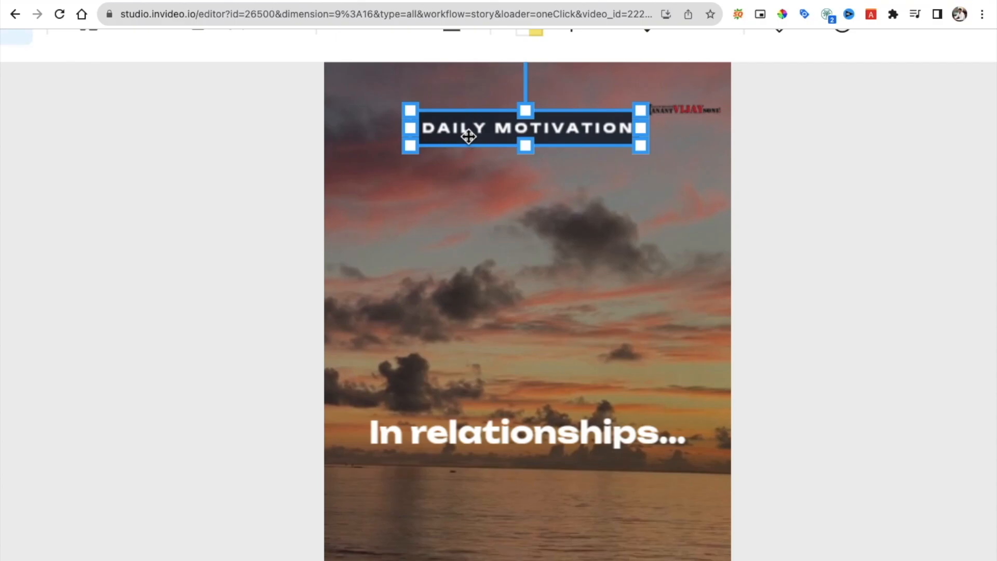
scroll(467, 137, down, 5)
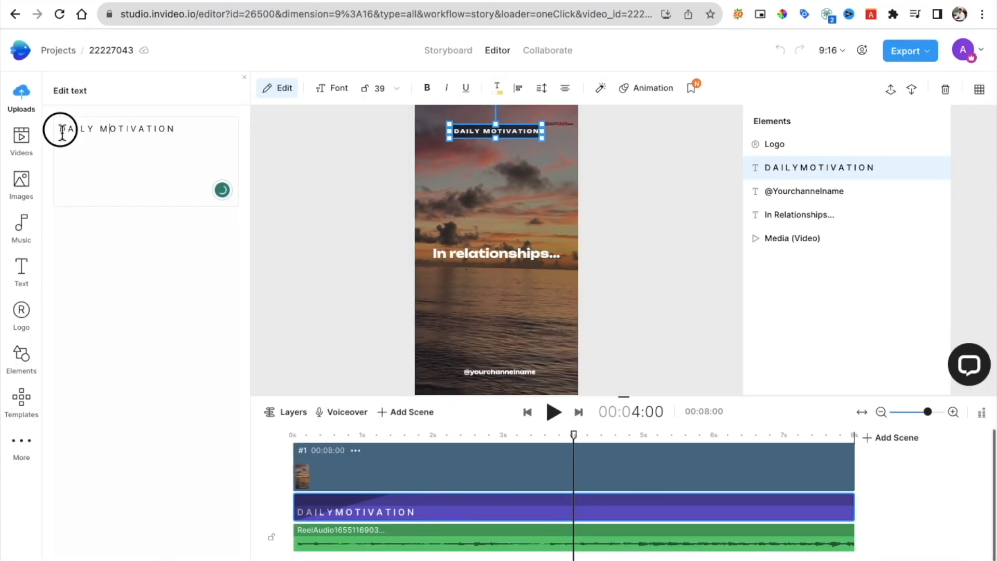
drag(63, 128, 175, 129)
text(Success Facts)
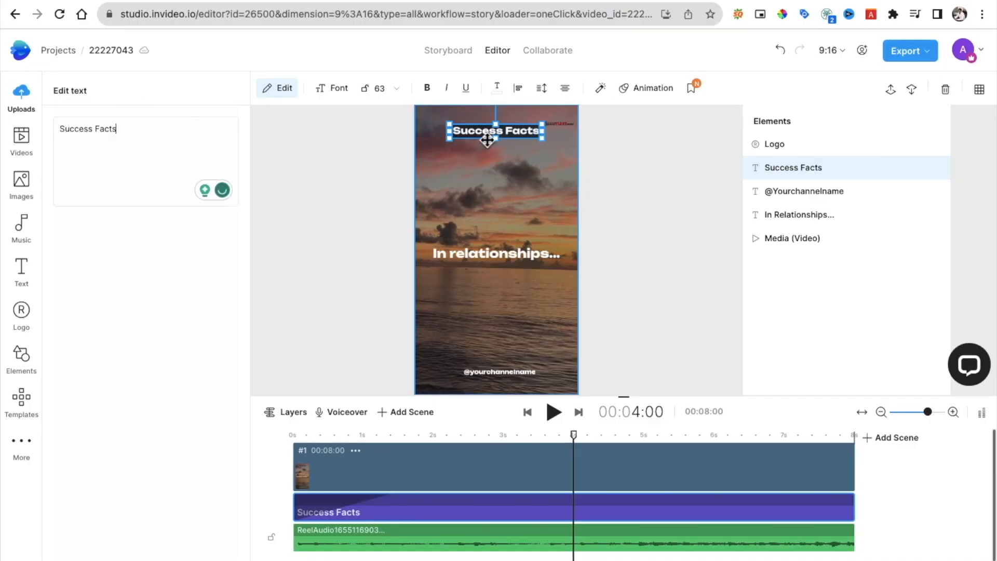
click(388, 161)
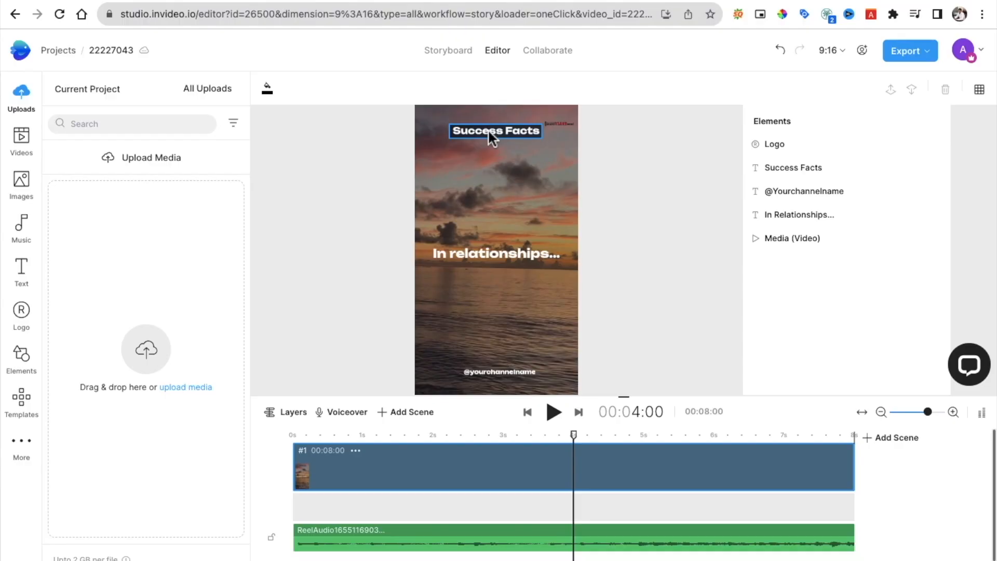
Step: Change the text fill colour of the "Success Facts" heading to red #F50D0D
click(489, 130)
click(490, 132)
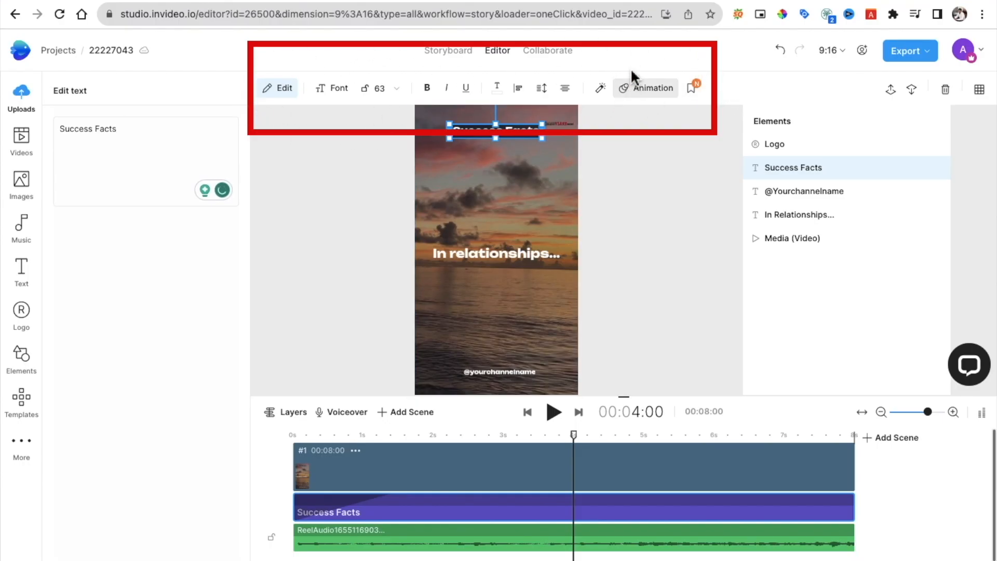
click(498, 90)
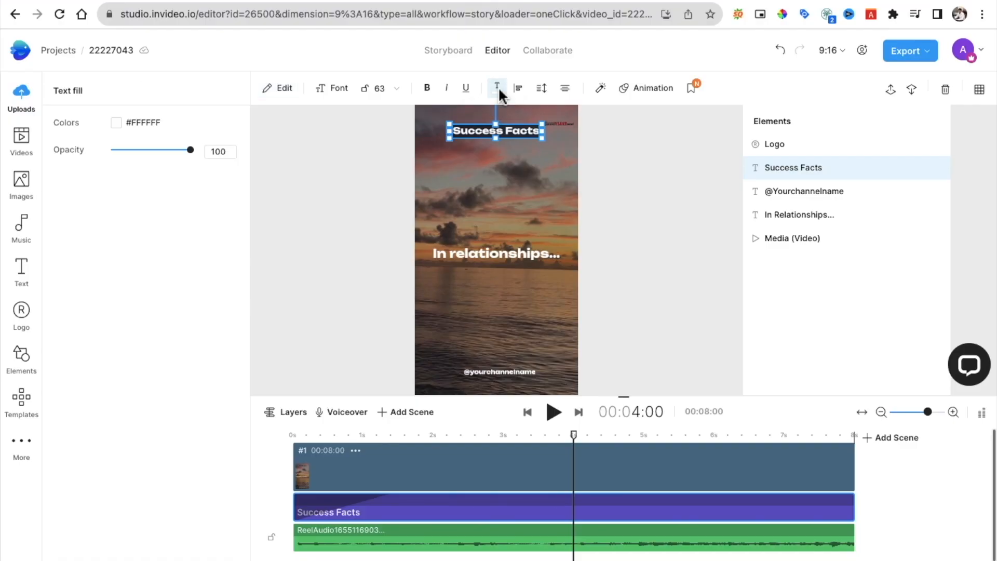
click(115, 123)
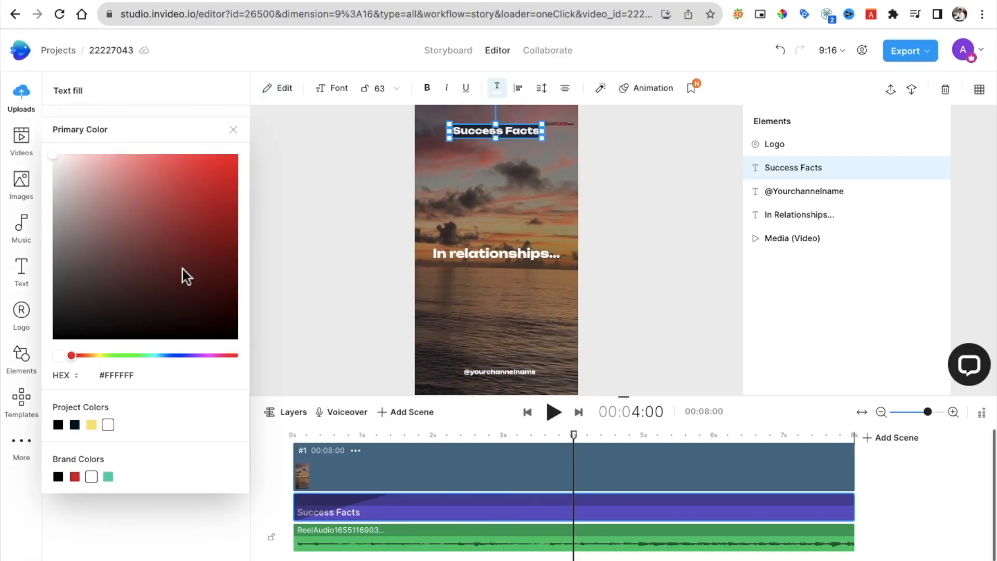
click(230, 162)
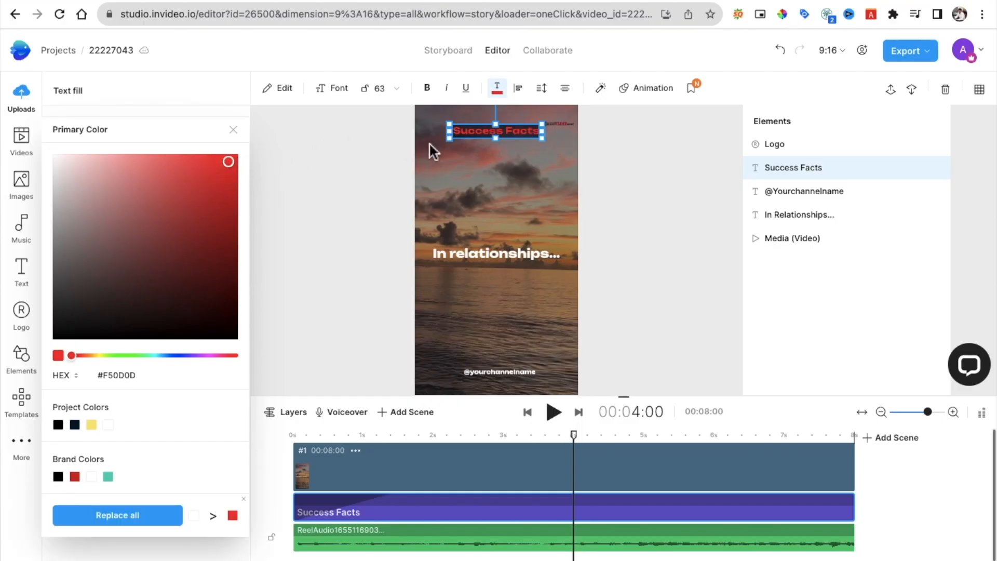
click(430, 149)
Step: Set the background fill of the "Success Facts" heading to the yellow project colour #F8E478
click(497, 134)
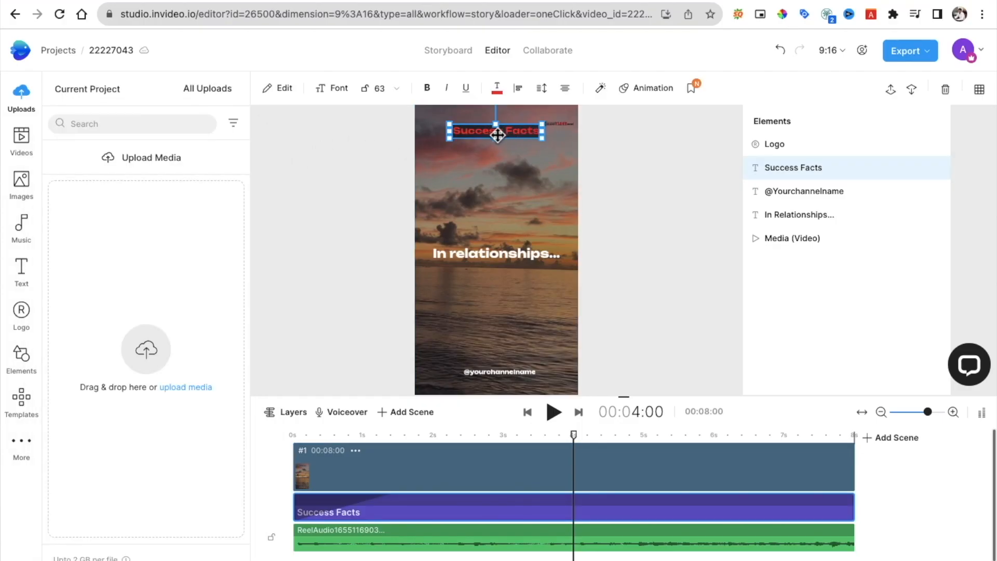
click(599, 96)
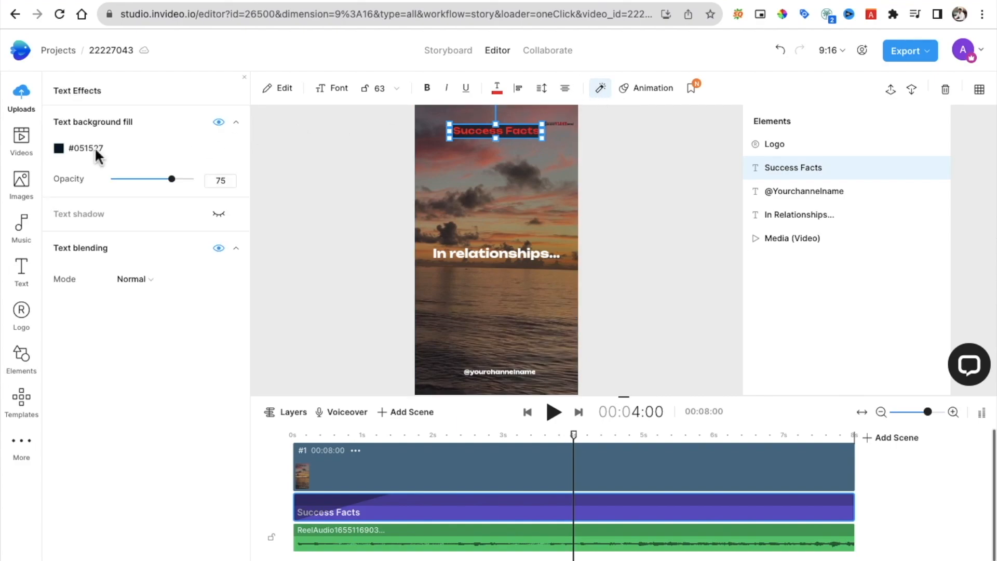
click(59, 149)
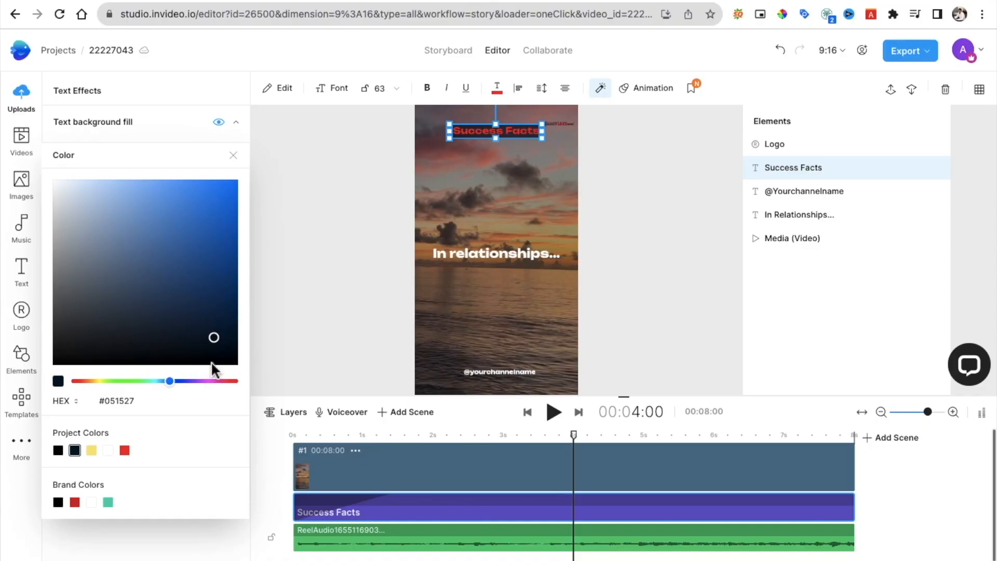
click(91, 449)
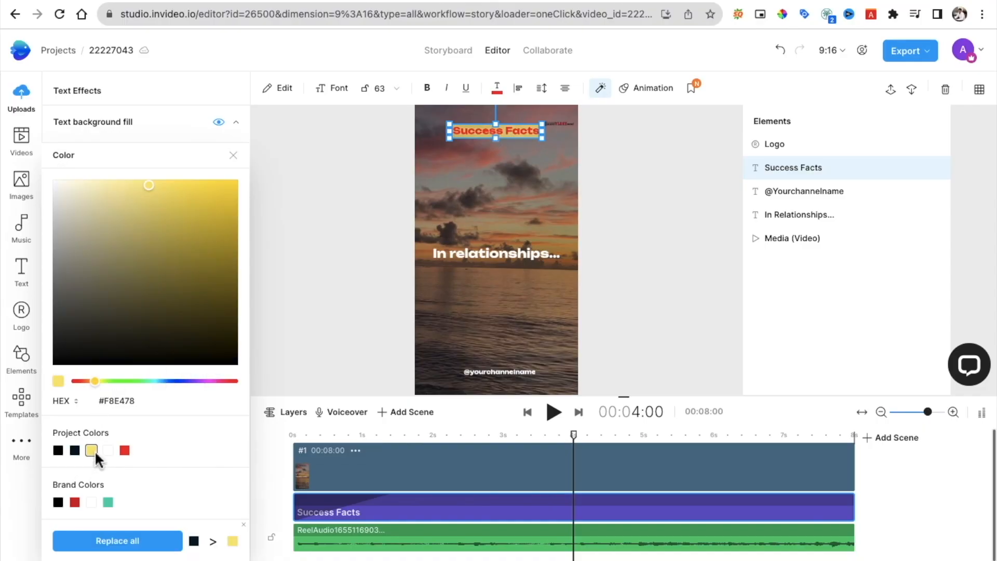
click(359, 267)
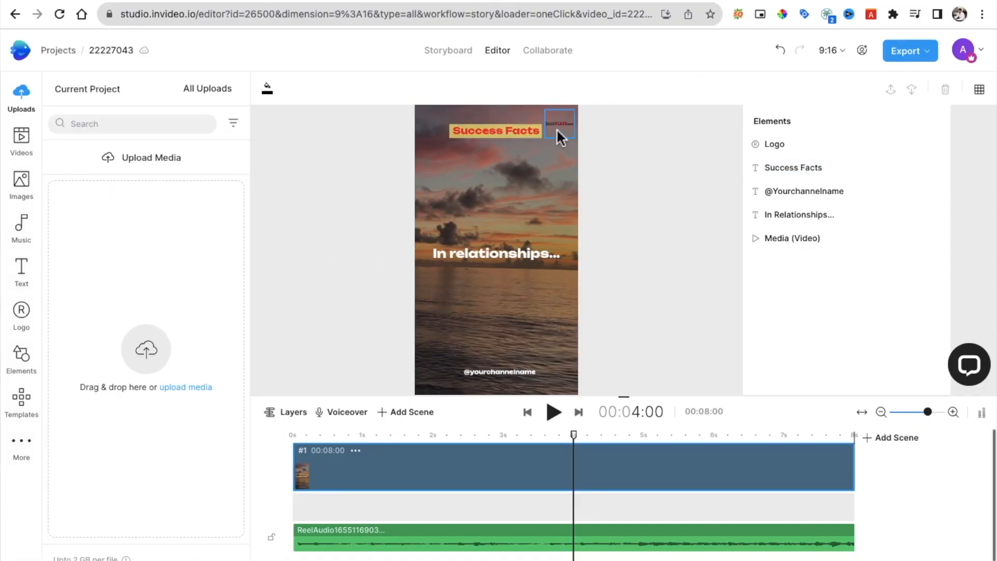
Step: Move the logo from beside the "Success Facts" heading down to the channel handle and enlarge it
click(488, 132)
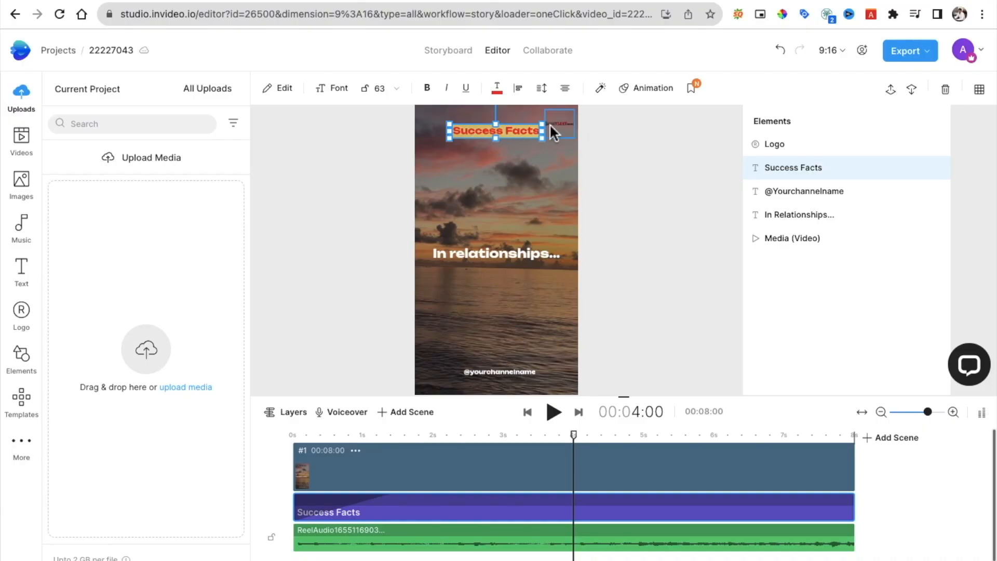
click(563, 123)
click(983, 52)
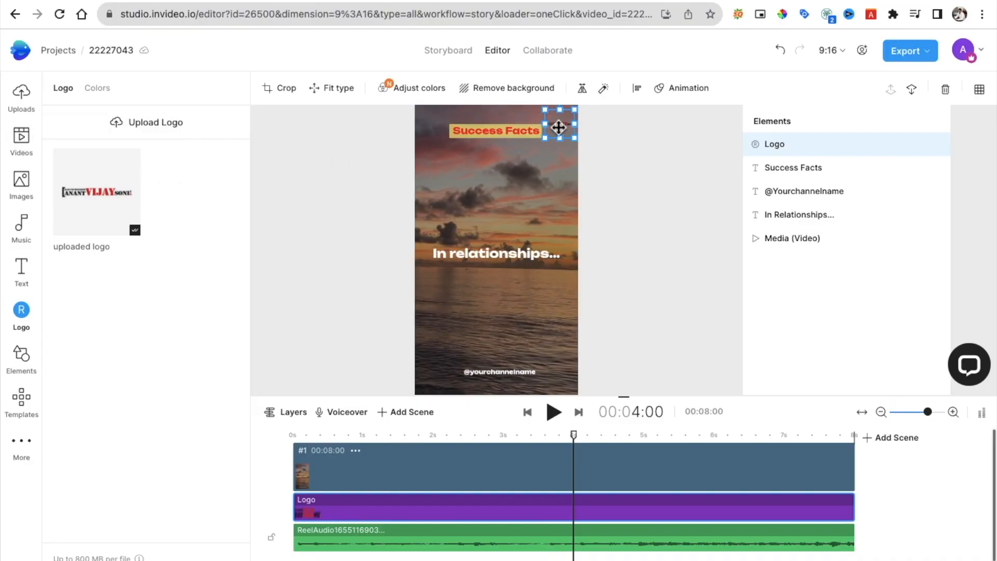
drag(561, 126, 499, 351)
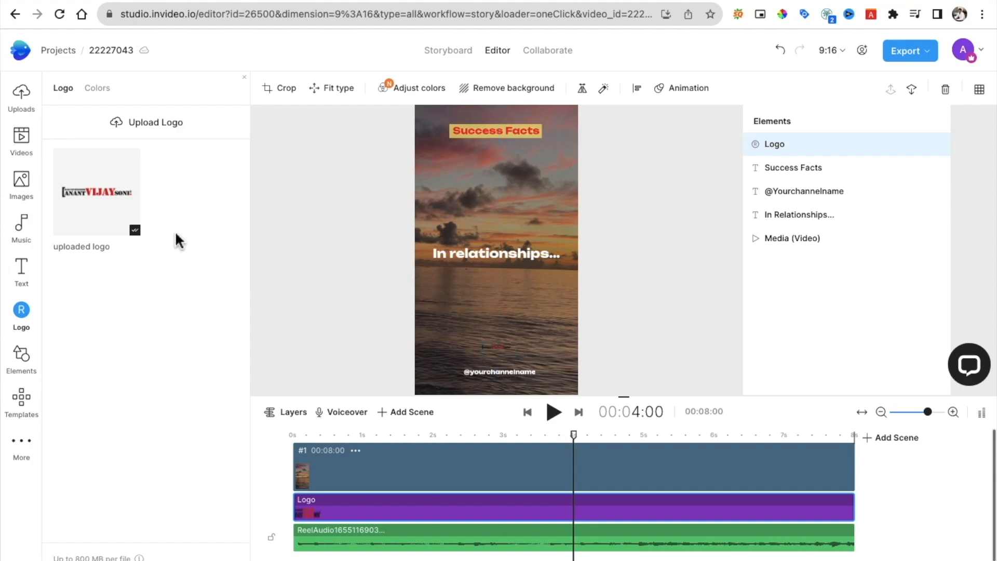
mouse_move(498, 349)
mouse_down()
mouse_move(561, 301)
mouse_move(537, 305)
mouse_move(491, 359)
mouse_up()
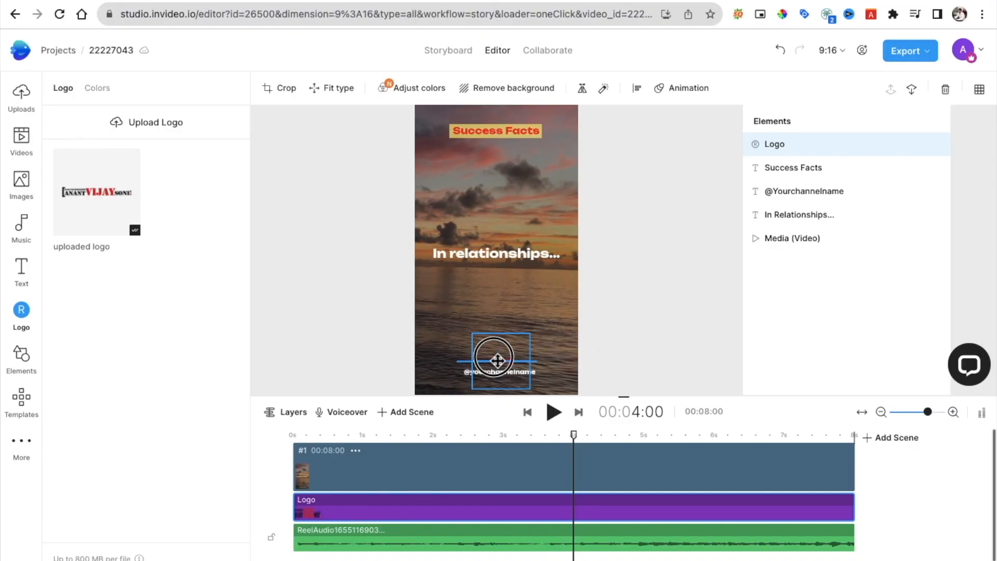
click(543, 378)
click(494, 378)
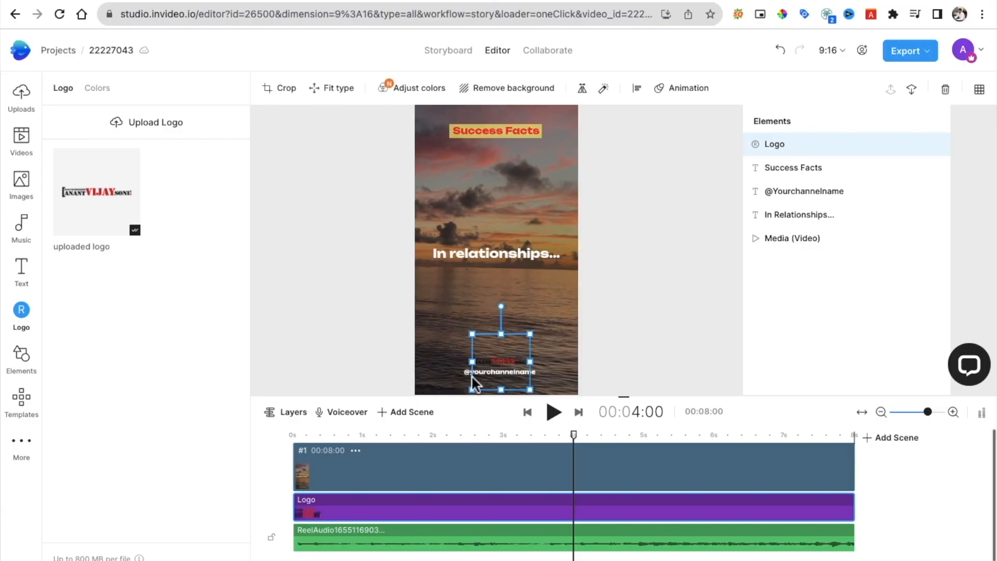
click(469, 379)
click(474, 368)
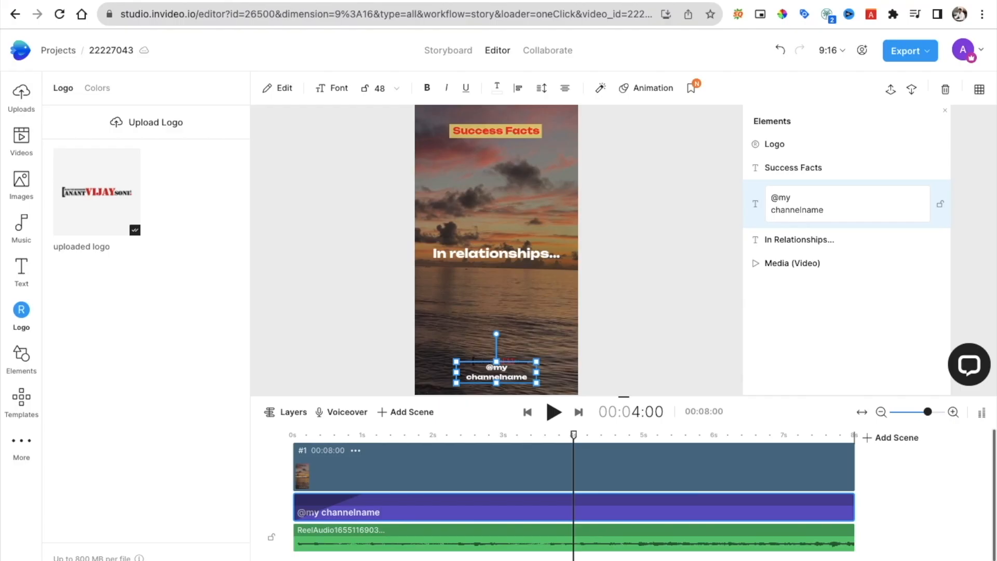
key(BackSpace)
click(585, 363)
click(474, 378)
drag(505, 363, 503, 341)
click(654, 348)
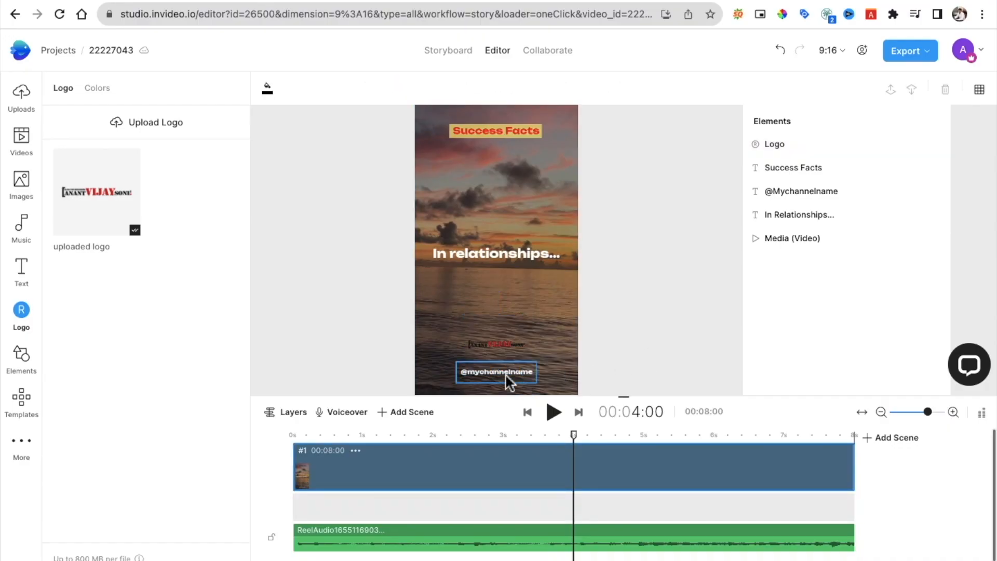
Step: Scrub the timeline to examine the timing of the "In relationships..." and "trust is everything." texts, and select the first text
click(510, 256)
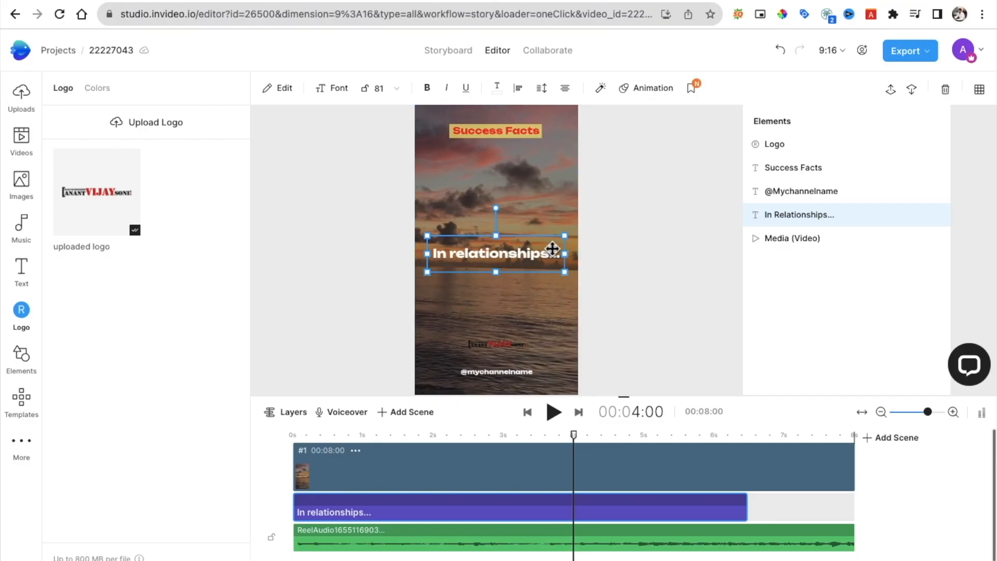
click(574, 434)
click(729, 435)
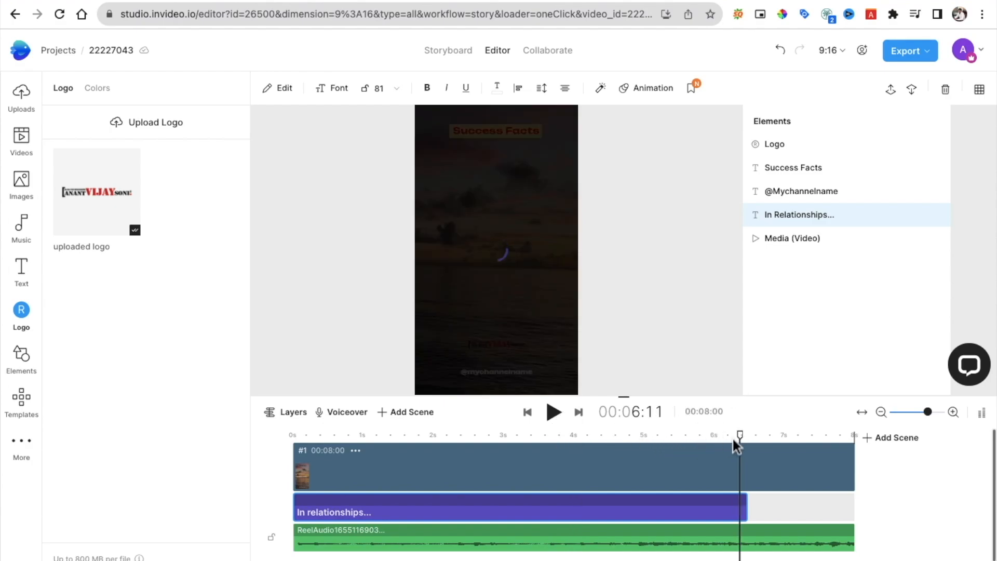
click(789, 515)
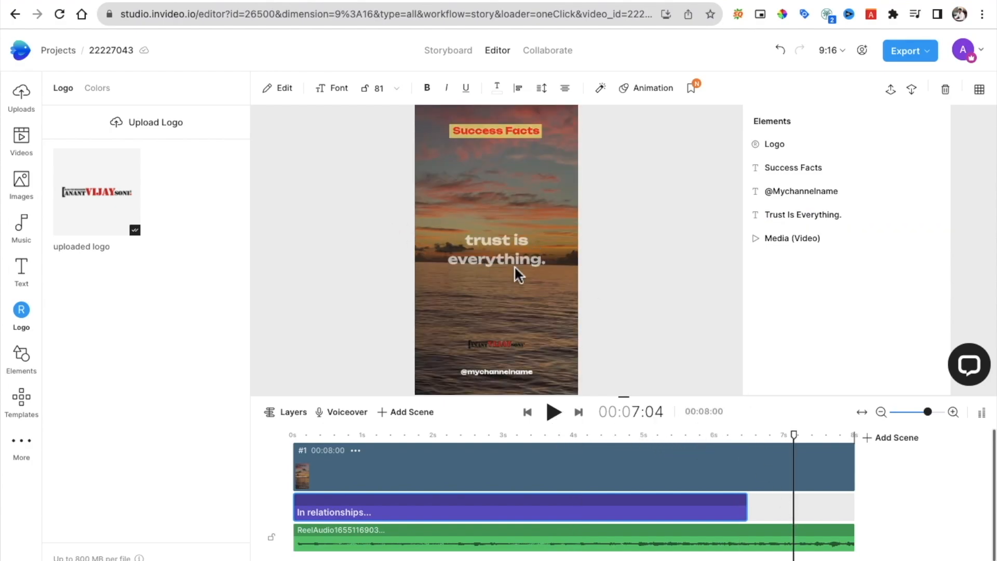
click(771, 504)
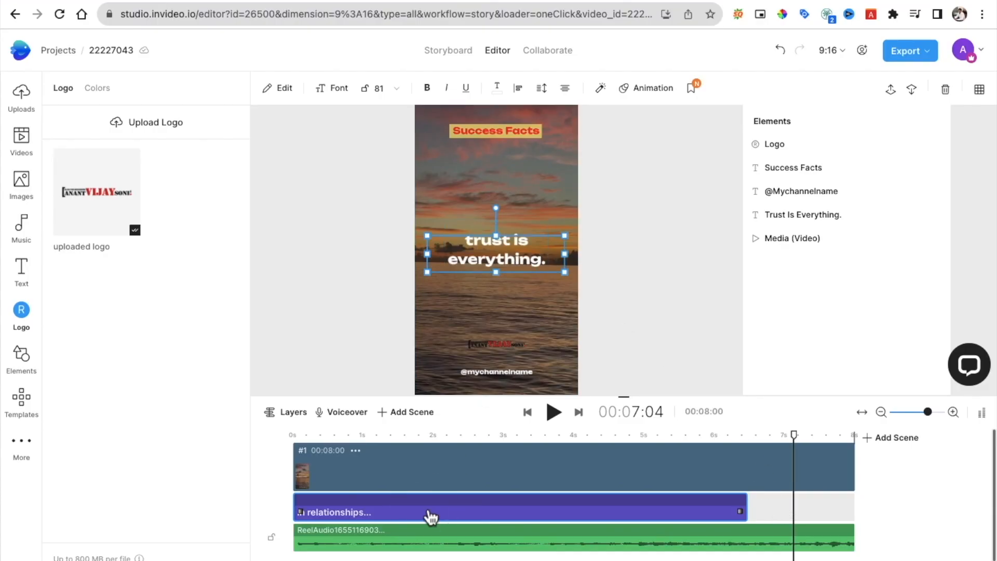
drag(793, 435, 520, 445)
click(494, 259)
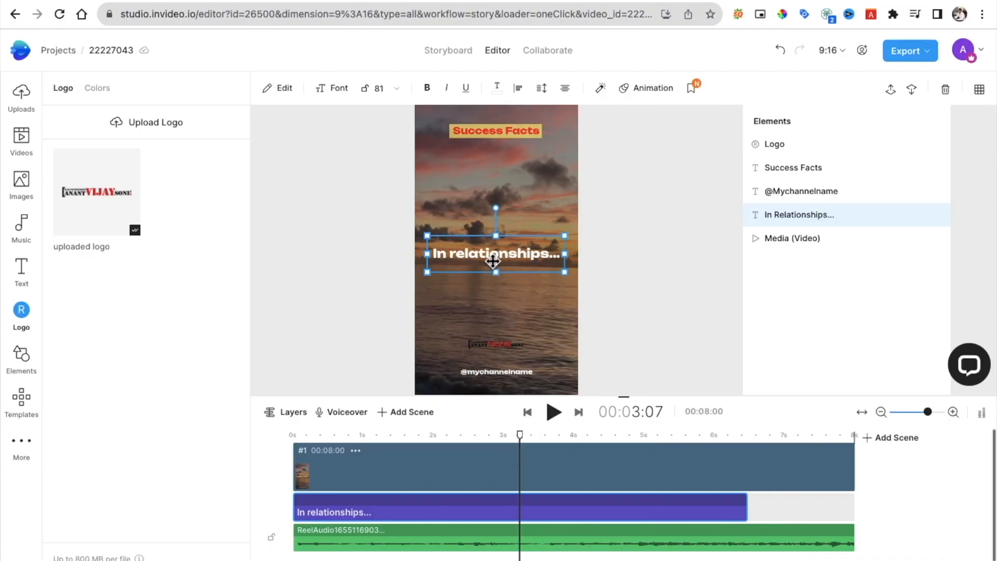
click(483, 478)
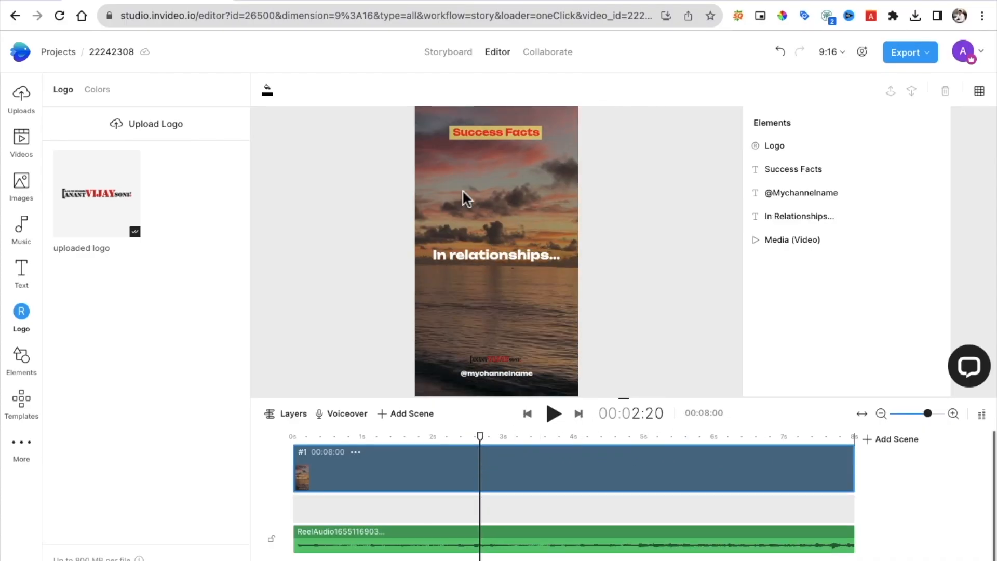
click(481, 255)
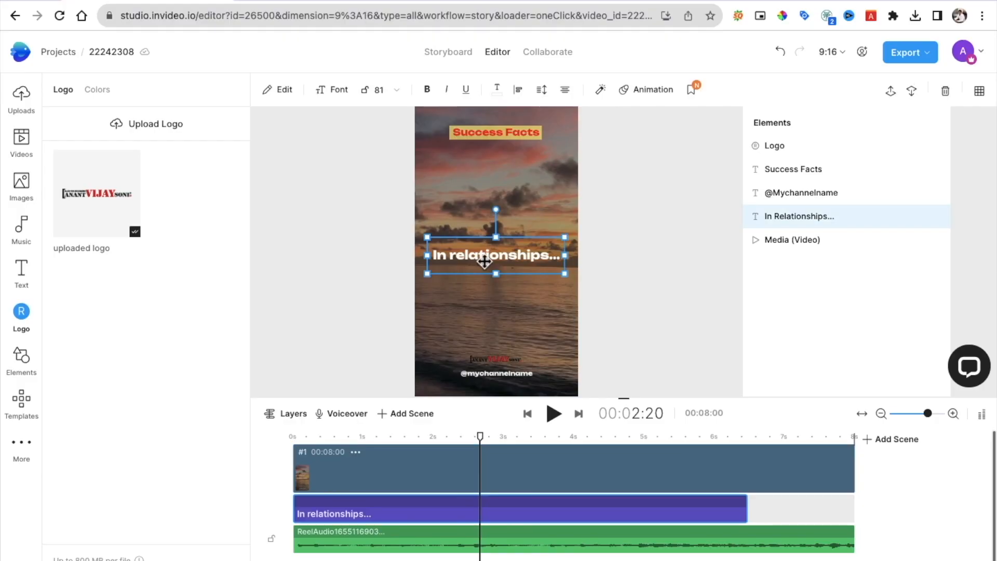
Step: Replace the "In relationships..." text with "Chase success with all your might...", copied from the spreadsheet's first Success Facts row
double_click(483, 261)
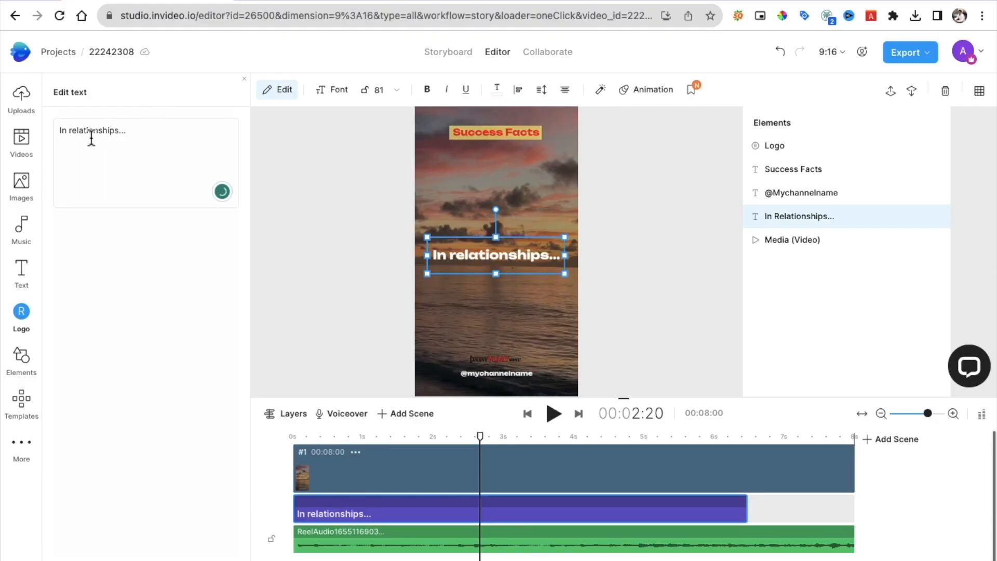
click(291, 3)
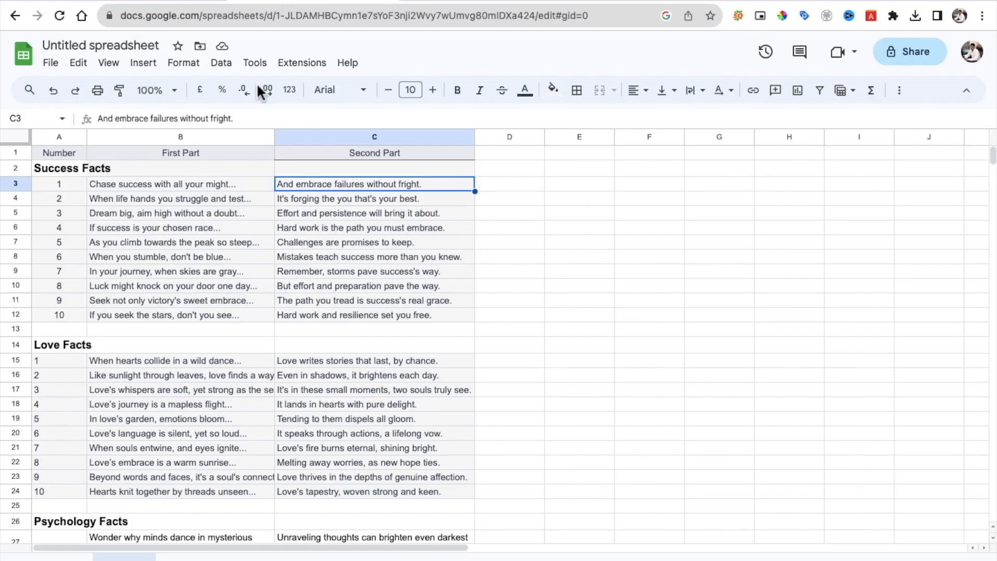
click(161, 185)
key(ctrl+c)
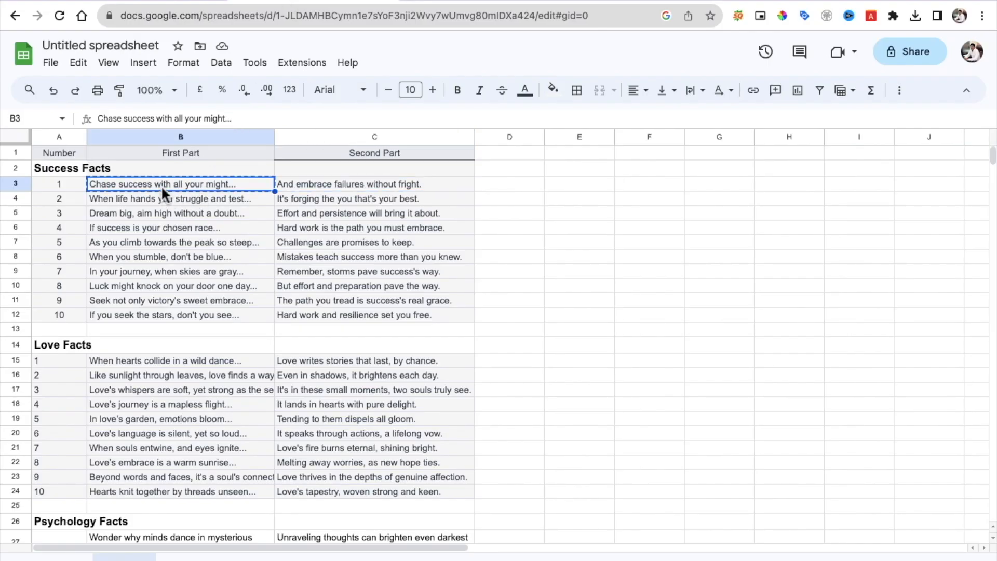
click(151, 4)
click(138, 135)
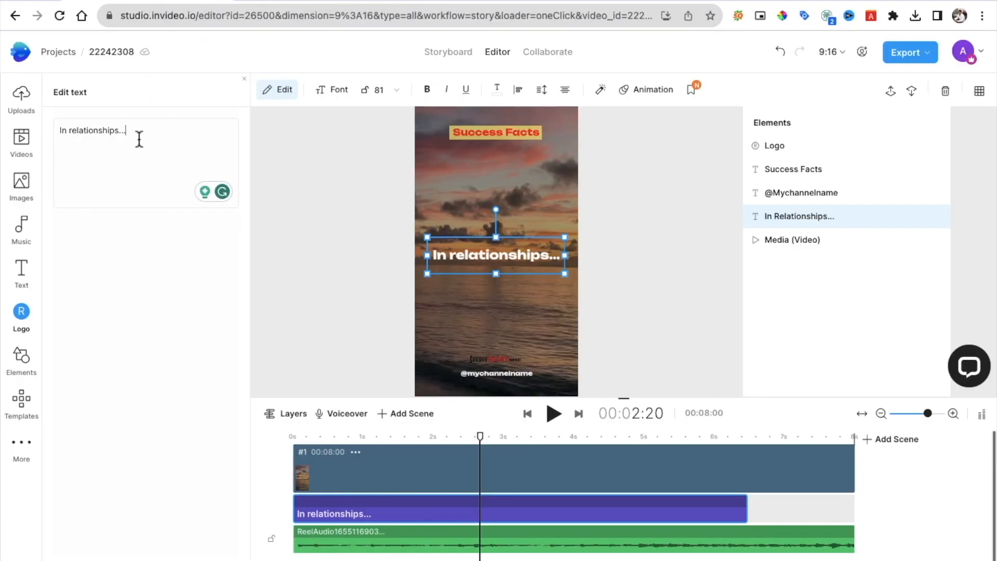
key(ctrl+a)
key(ctrl+v)
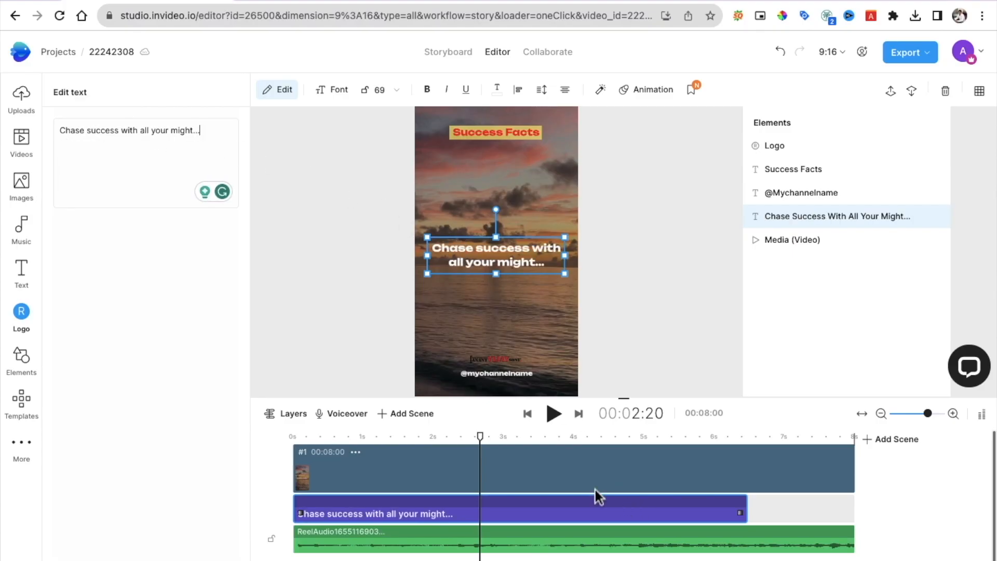
Step: Replace the "trust is everything." text near the video's end with the matching second part, "And embrace failures without fright.", from the spreadsheet
click(494, 458)
drag(481, 435, 789, 474)
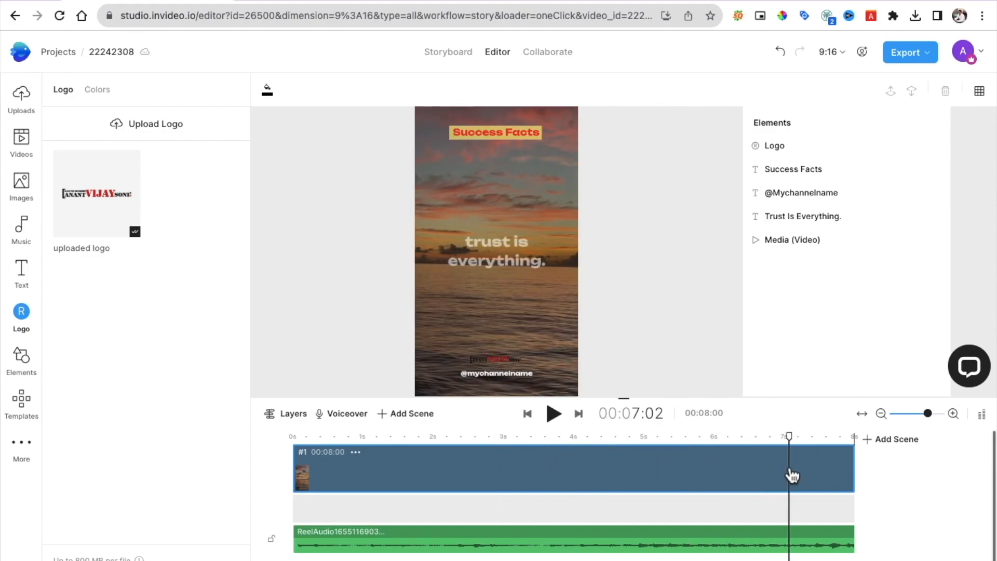
click(496, 257)
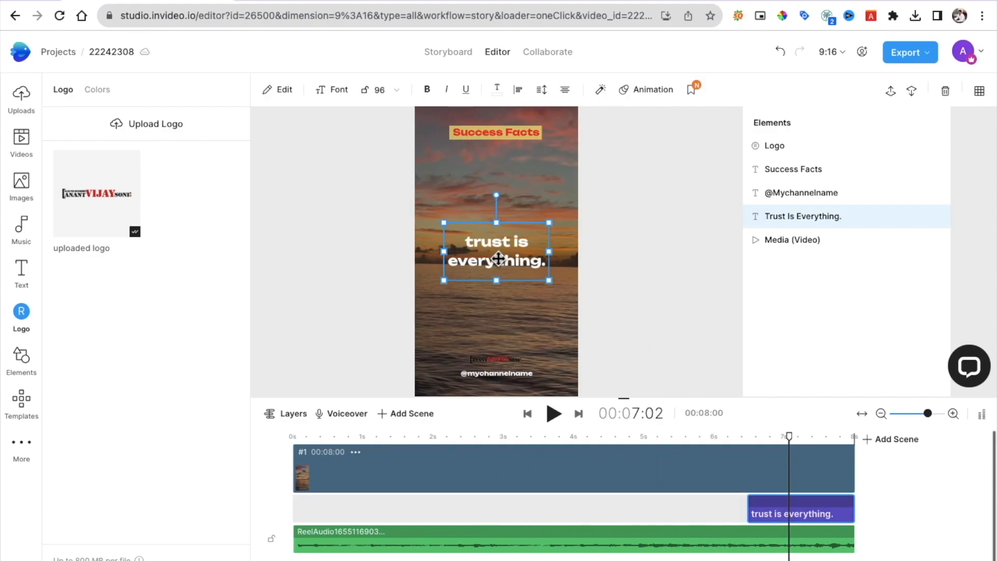
double_click(498, 258)
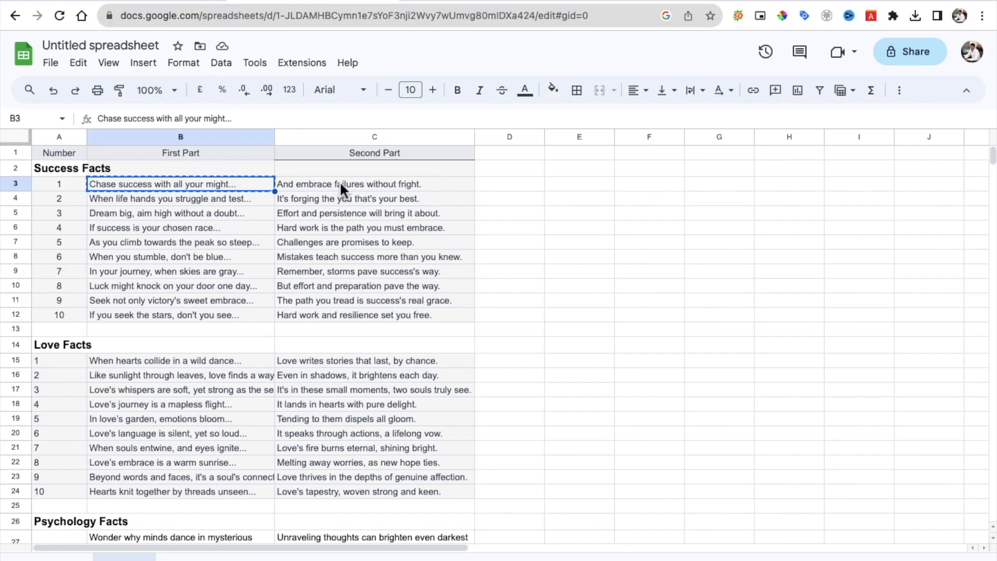
click(340, 184)
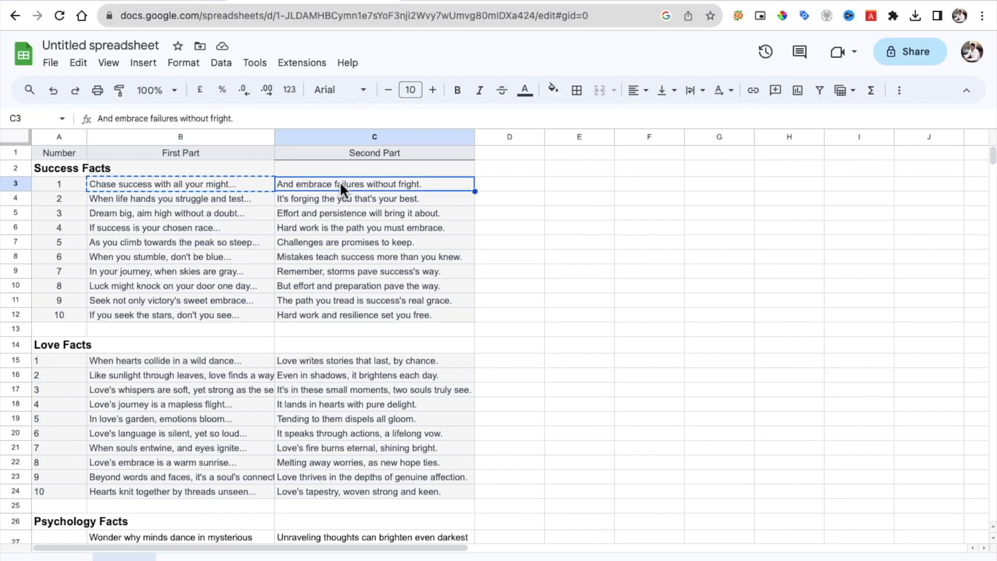
key(ctrl+c)
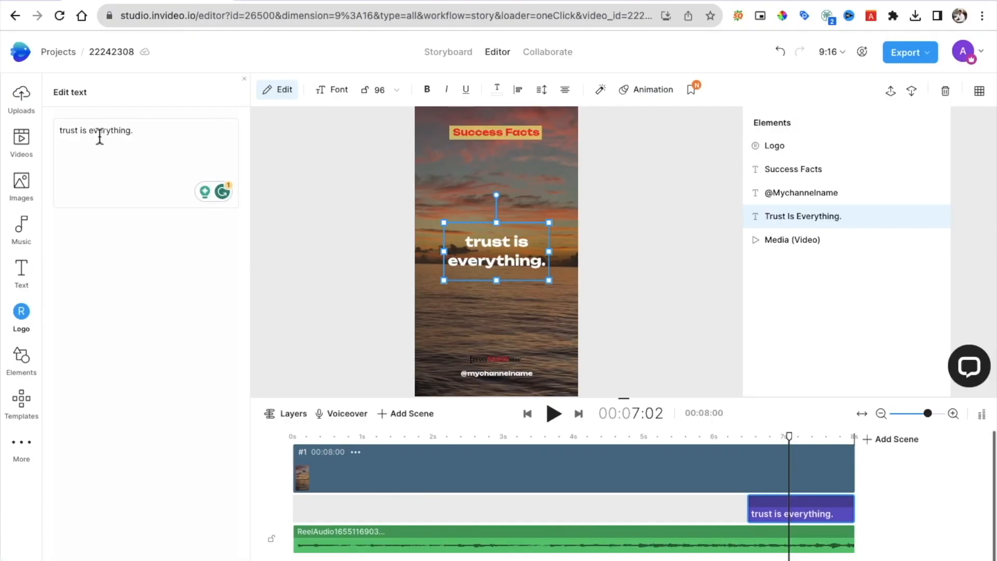
double_click(100, 134)
key(ctrl+a)
key(ctrl+v)
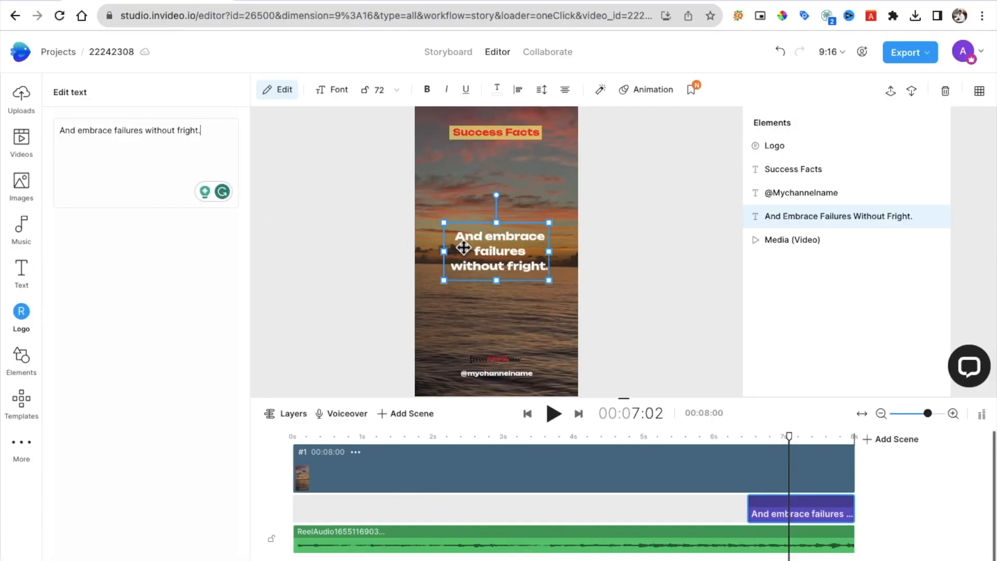
Step: Widen the "And embrace failures without fright." text box on both sides and keep it centred in the frame
click(553, 283)
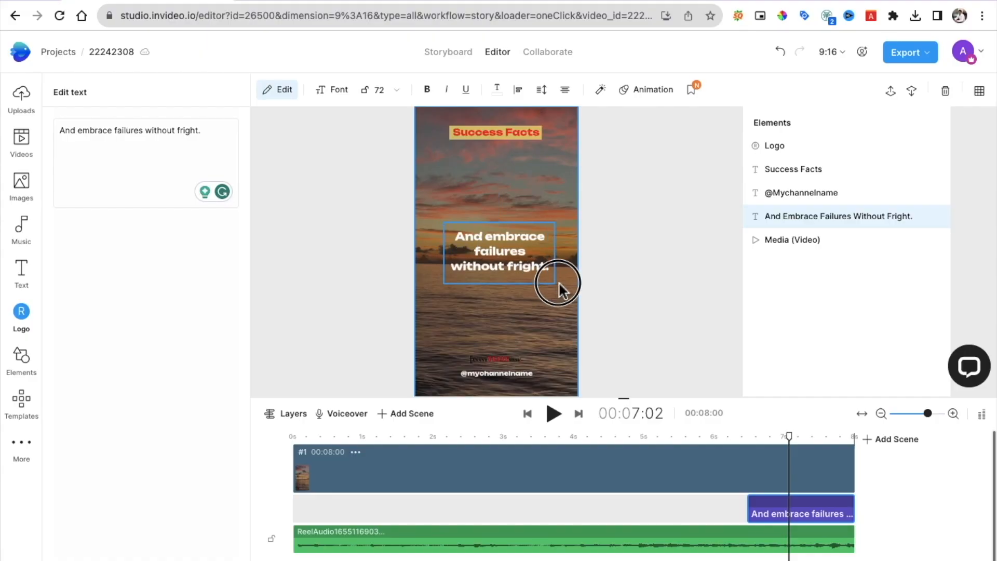
click(551, 281)
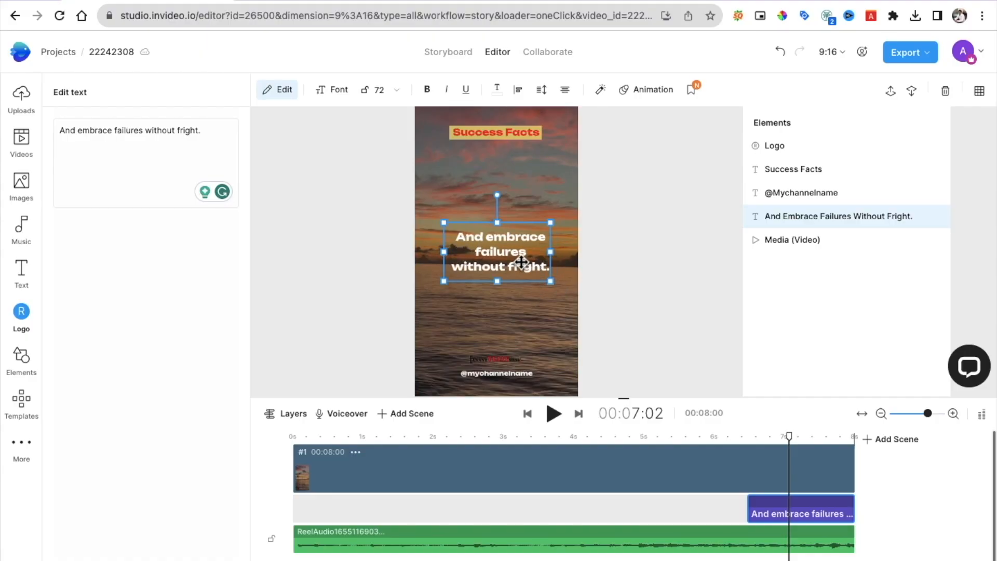
drag(451, 249, 484, 256)
drag(552, 252, 563, 251)
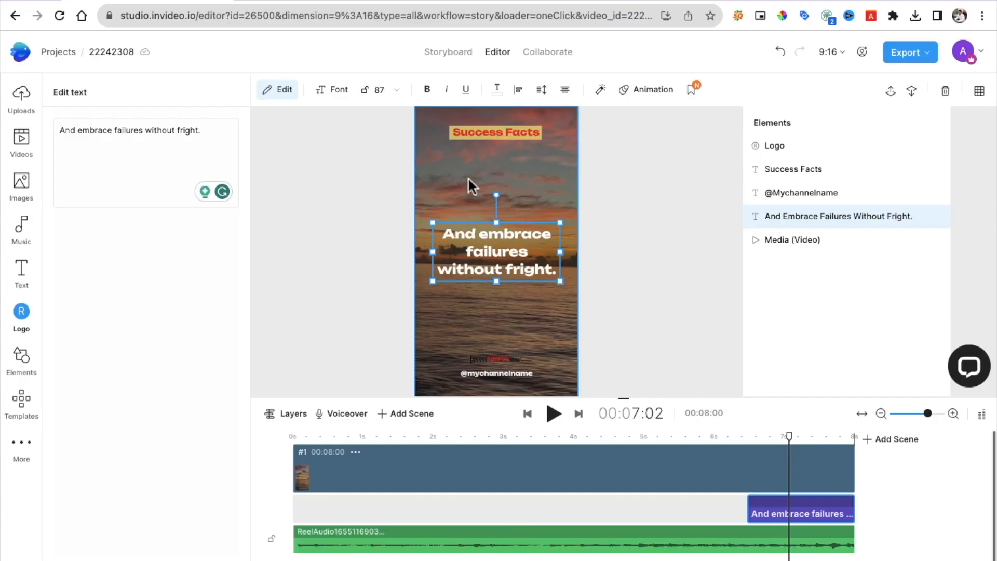
click(928, 53)
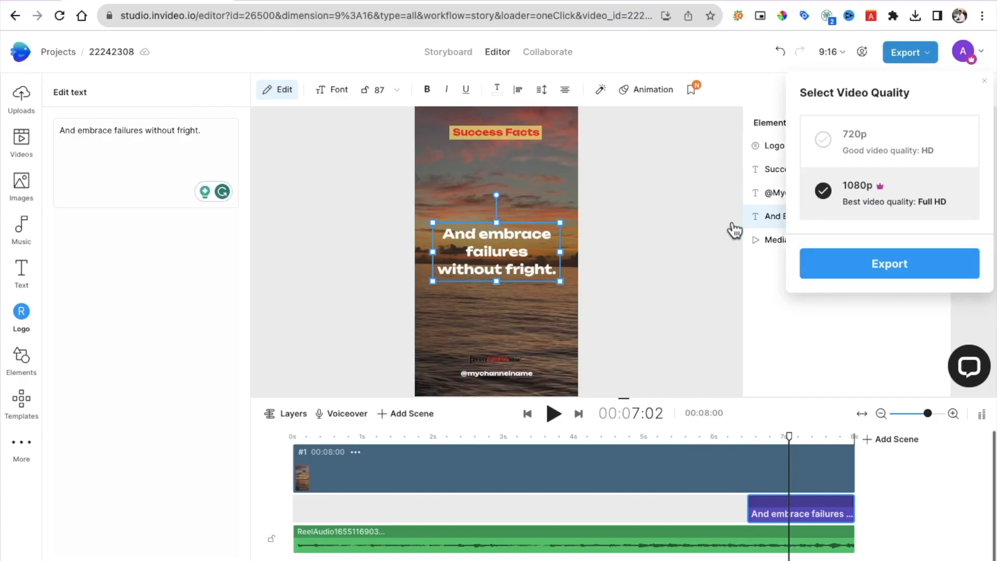
click(719, 227)
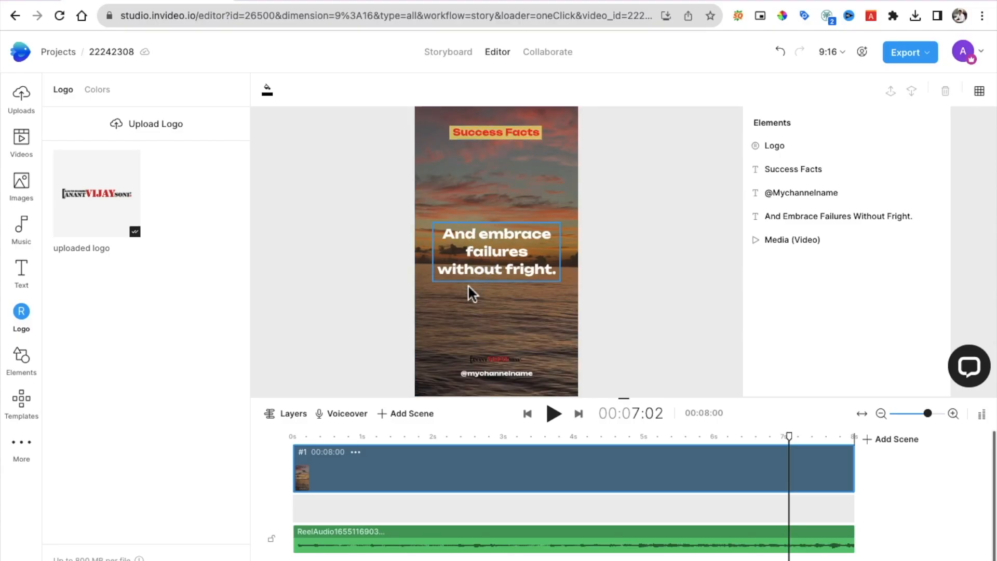
Step: Replace the sunset background video with the stock clip of a man running down a road, found by searching "motivation", using its first 8 seconds
click(444, 318)
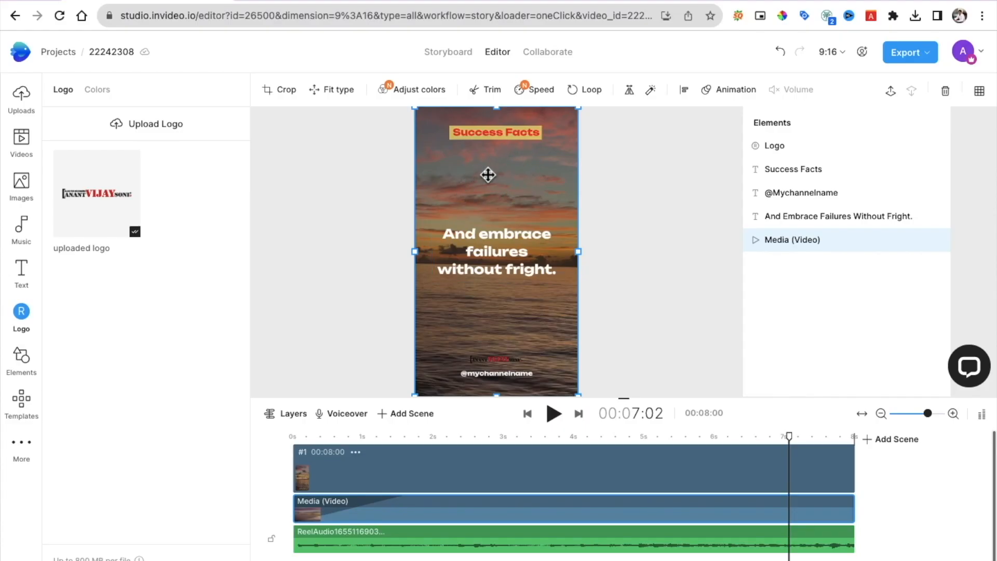
click(24, 145)
click(119, 119)
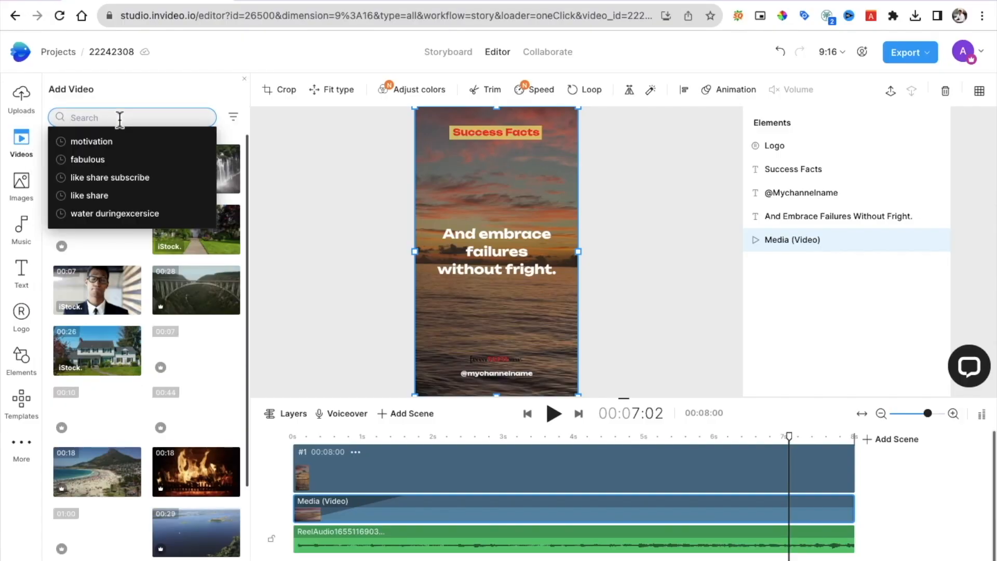
click(122, 145)
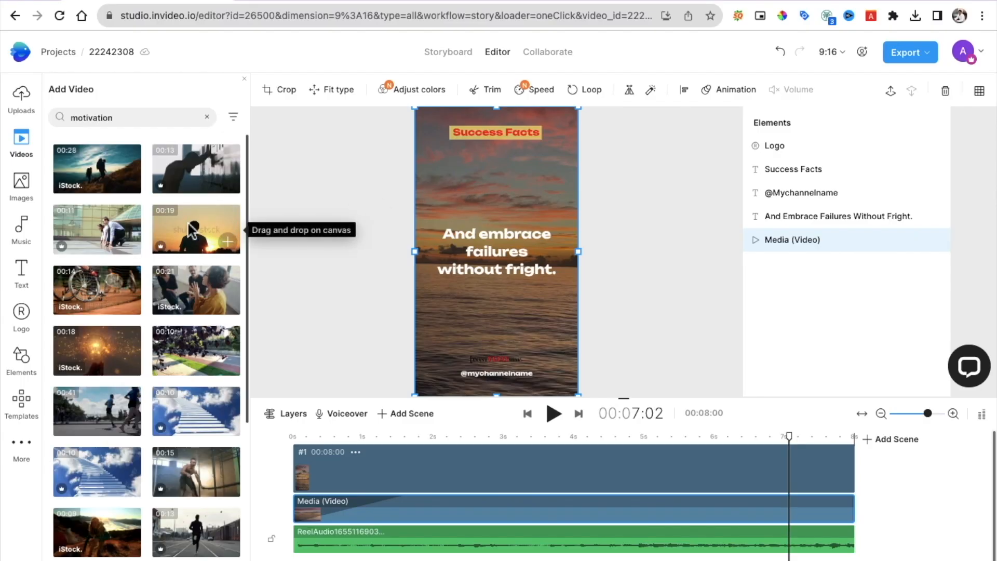
scroll(188, 221, down, 1)
scroll(188, 221, down, 4)
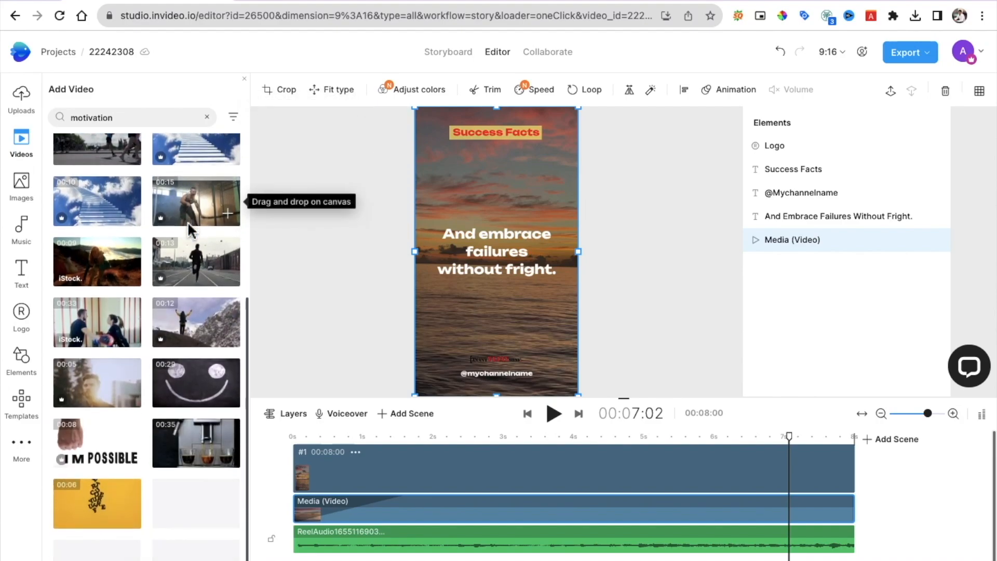
click(187, 270)
drag(187, 270, 485, 228)
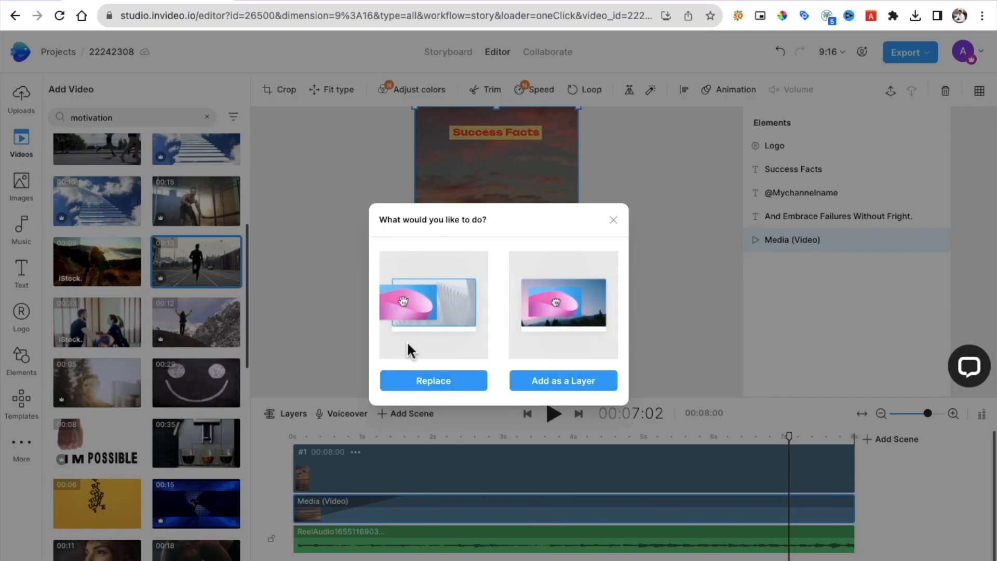
click(421, 387)
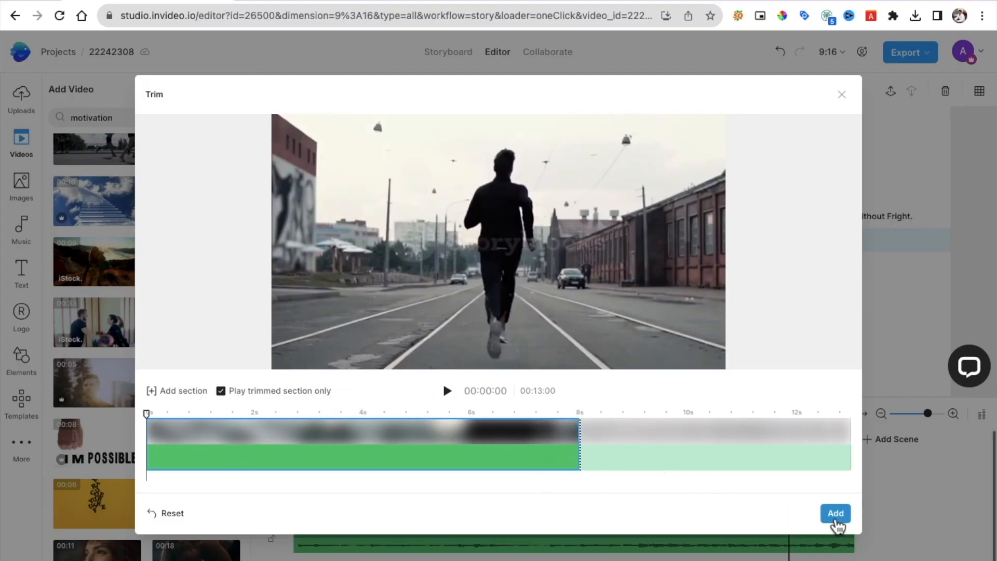
click(835, 519)
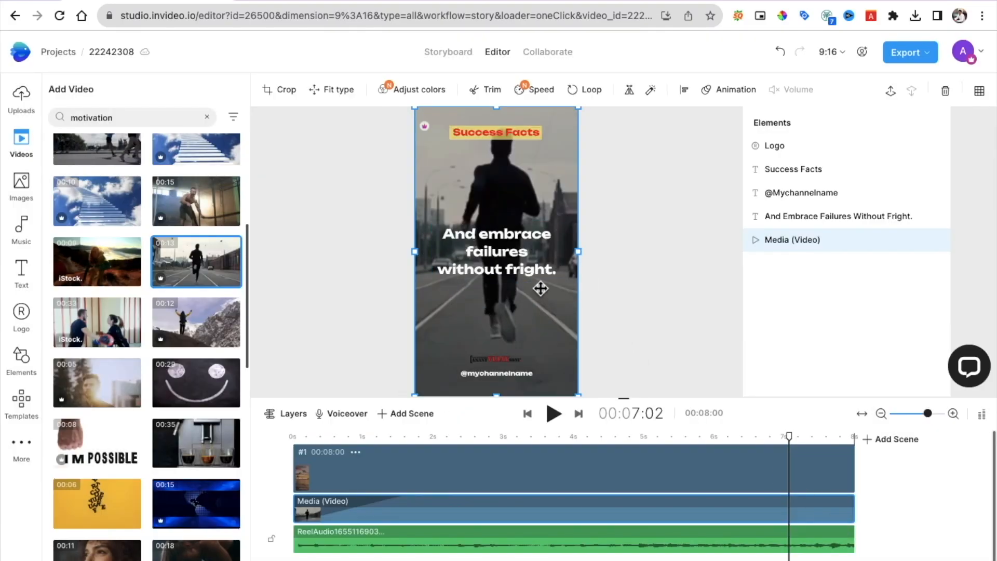
Step: Add the "Sunny Morning (Instrumental)" track from the Inspiring mood as background music
click(27, 240)
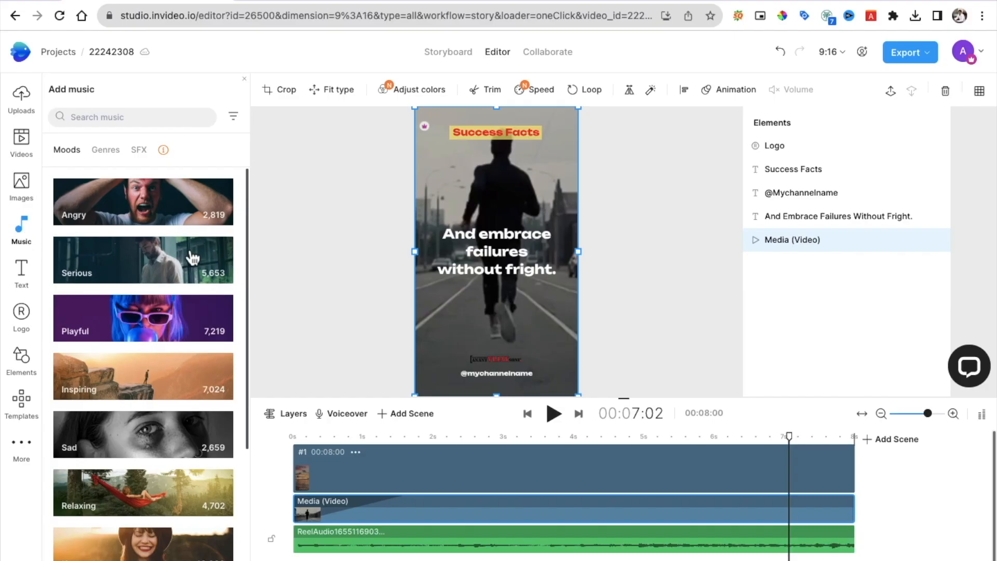
scroll(193, 257, down, 1)
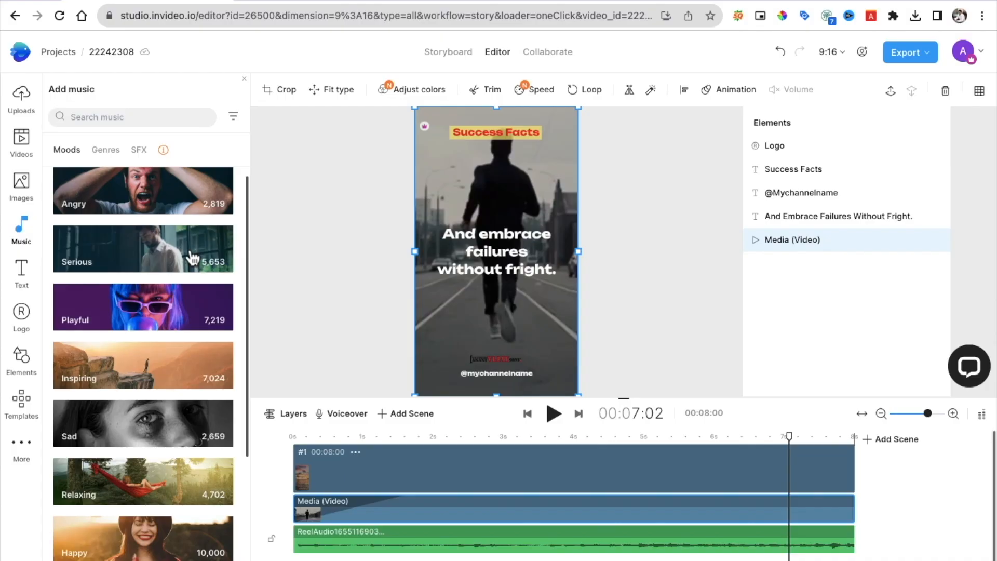
scroll(193, 257, down, 3)
scroll(192, 257, up, 1)
scroll(193, 257, up, 2)
scroll(127, 360, down, 3)
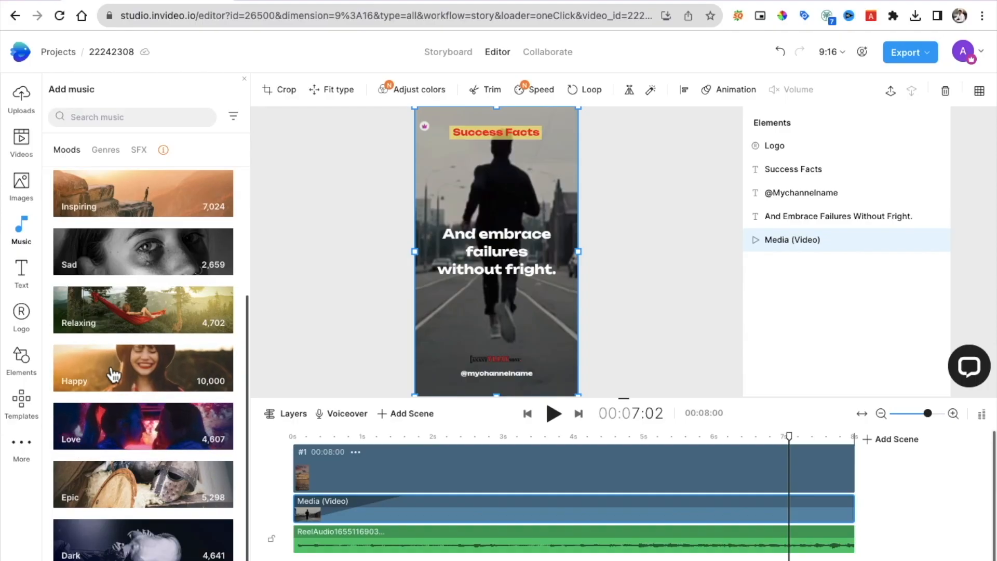
scroll(113, 374, up, 2)
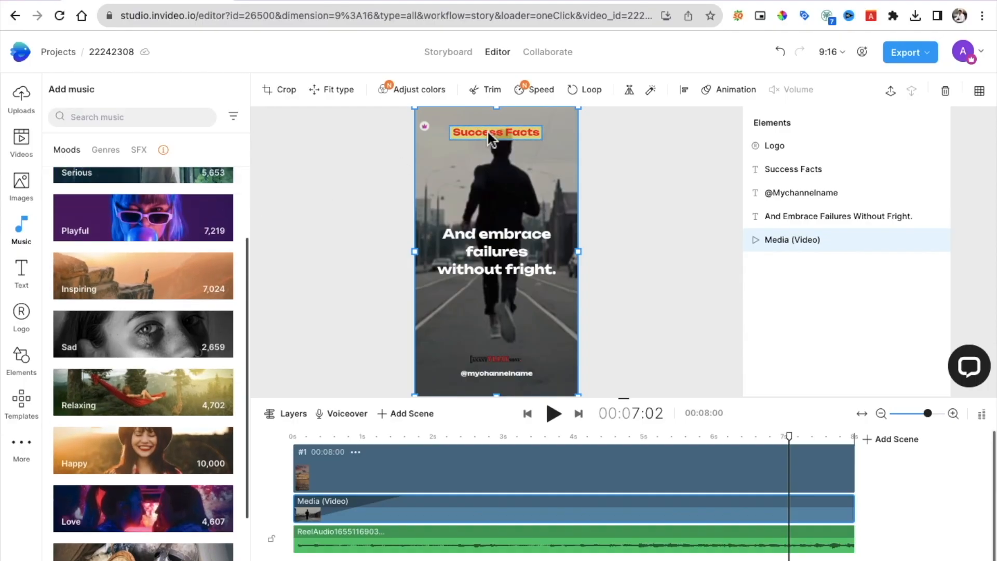
click(151, 288)
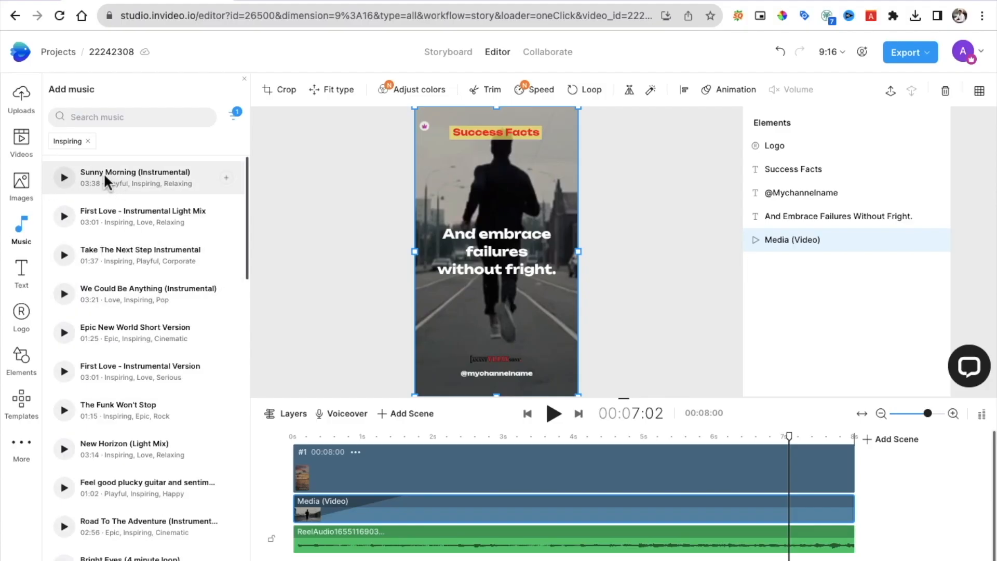
click(226, 177)
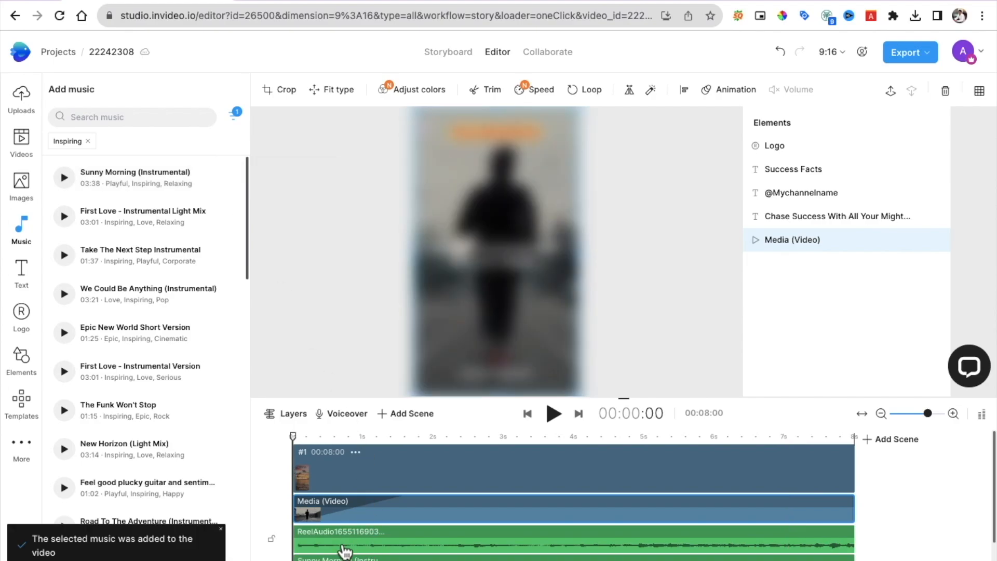
Step: Delete the template's original ReelAudio track from the timeline
scroll(372, 543, right, 3)
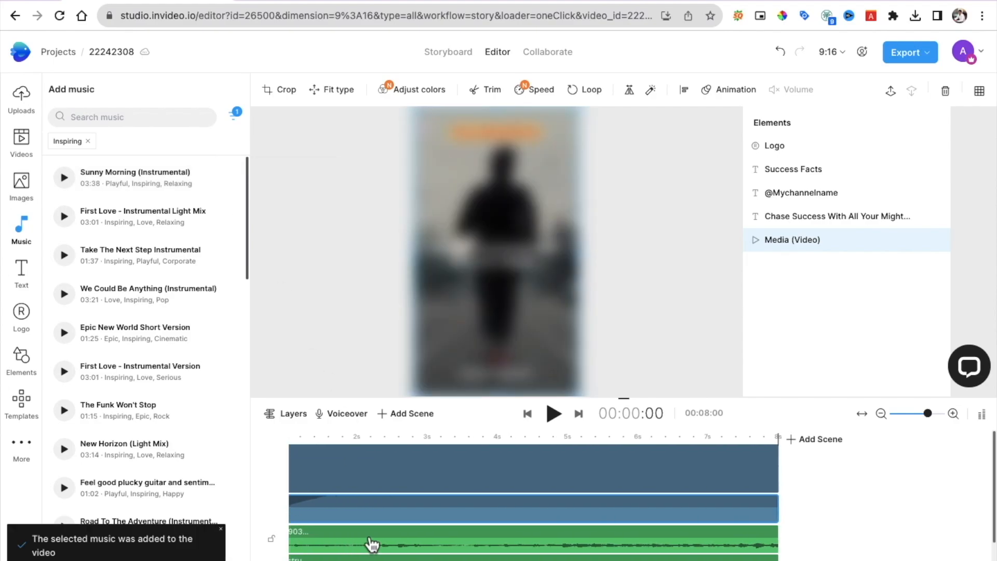
scroll(373, 544, left, 3)
click(380, 546)
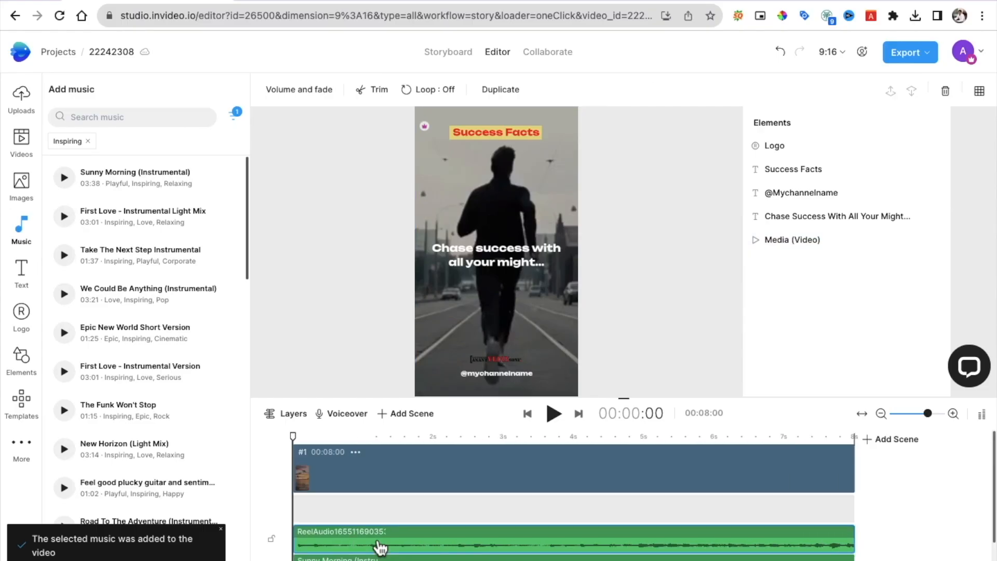
right_click(379, 545)
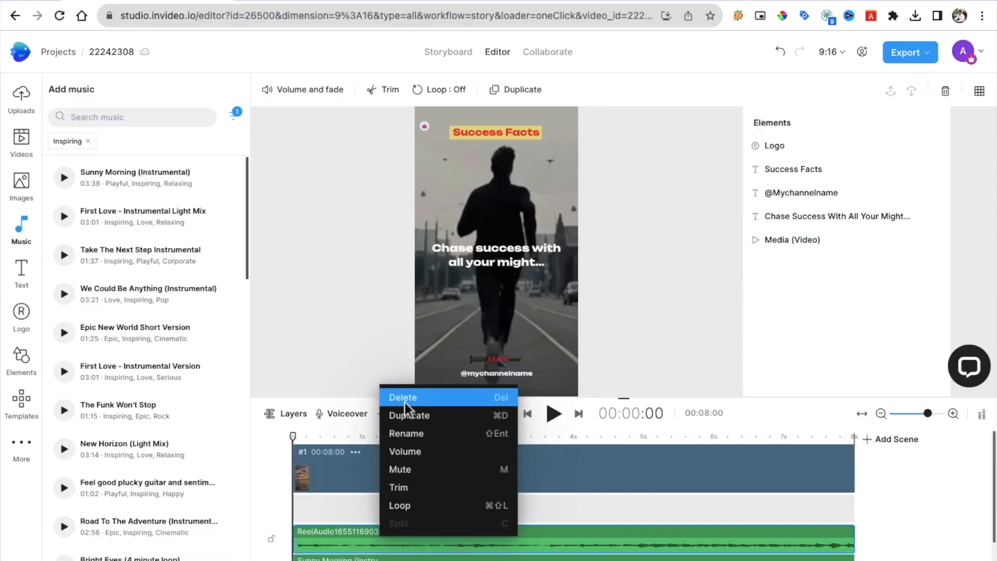
click(404, 400)
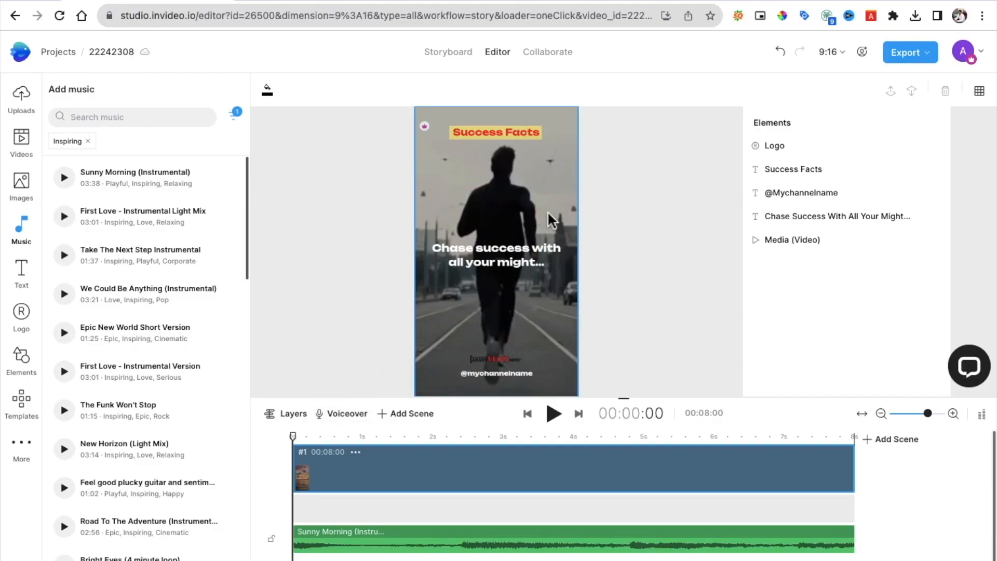
Step: Export the finished video in 1080p Full HD quality
click(908, 51)
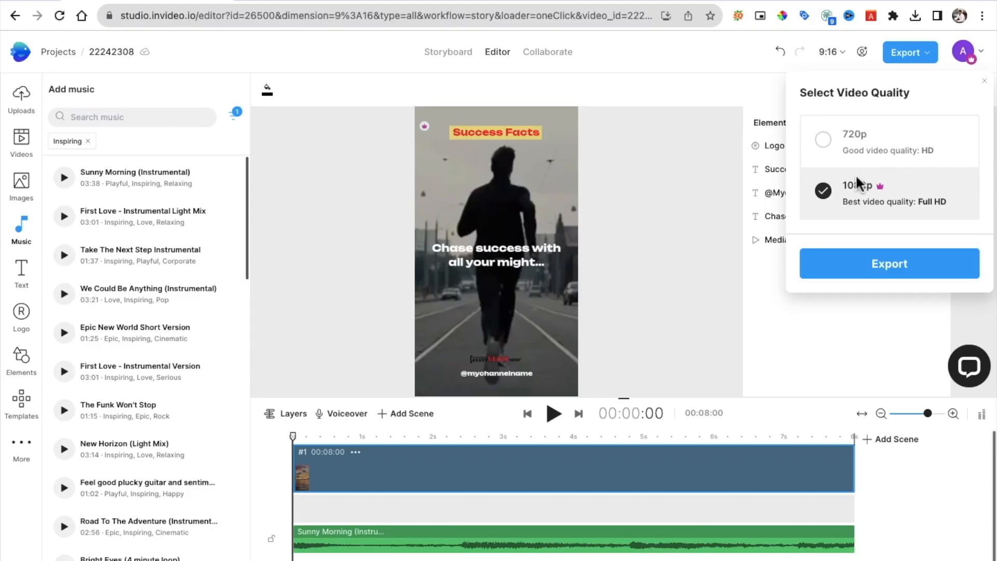
click(876, 265)
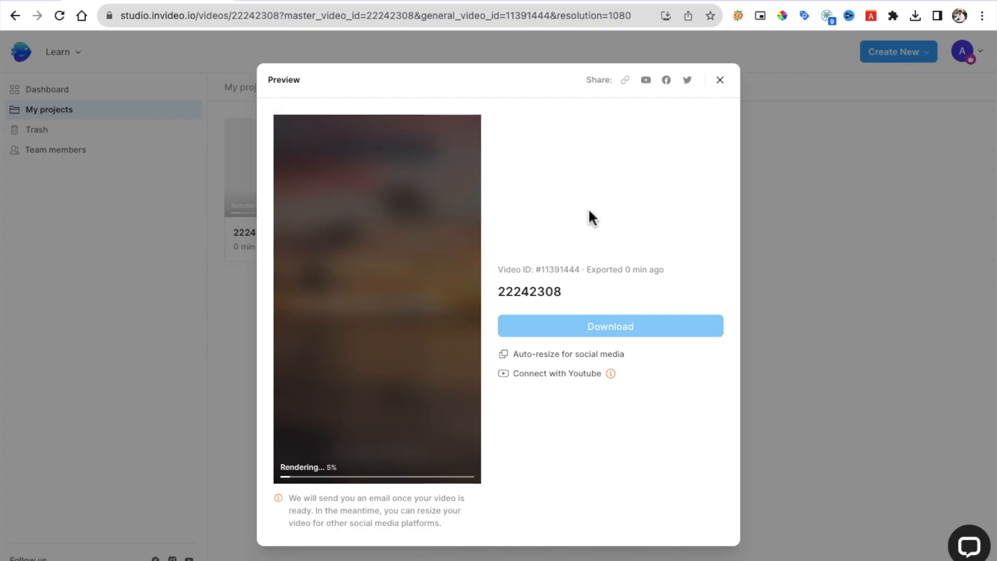
Step: Close the export preview and search the video templates for "youtube shorts template"
click(721, 79)
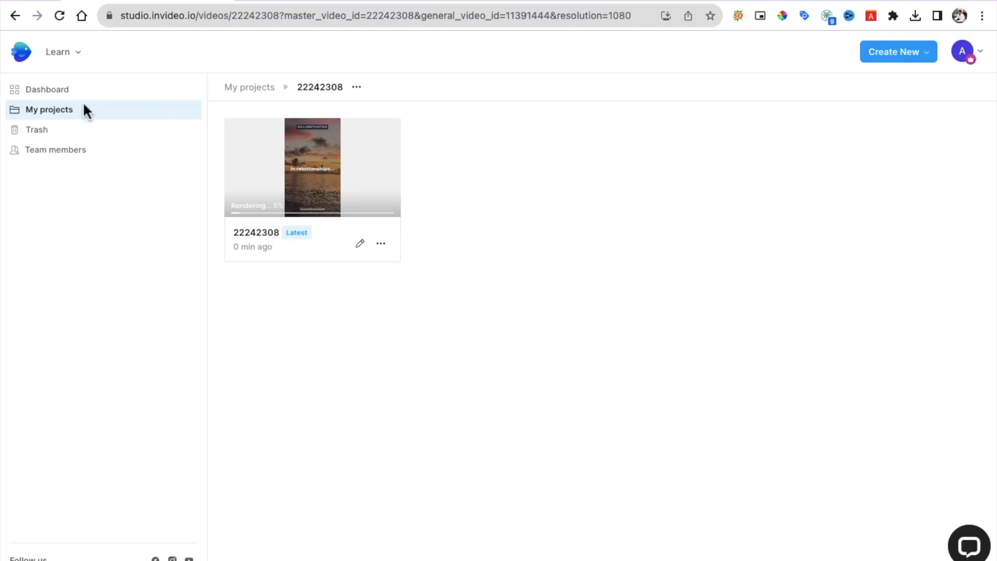
click(70, 89)
click(313, 167)
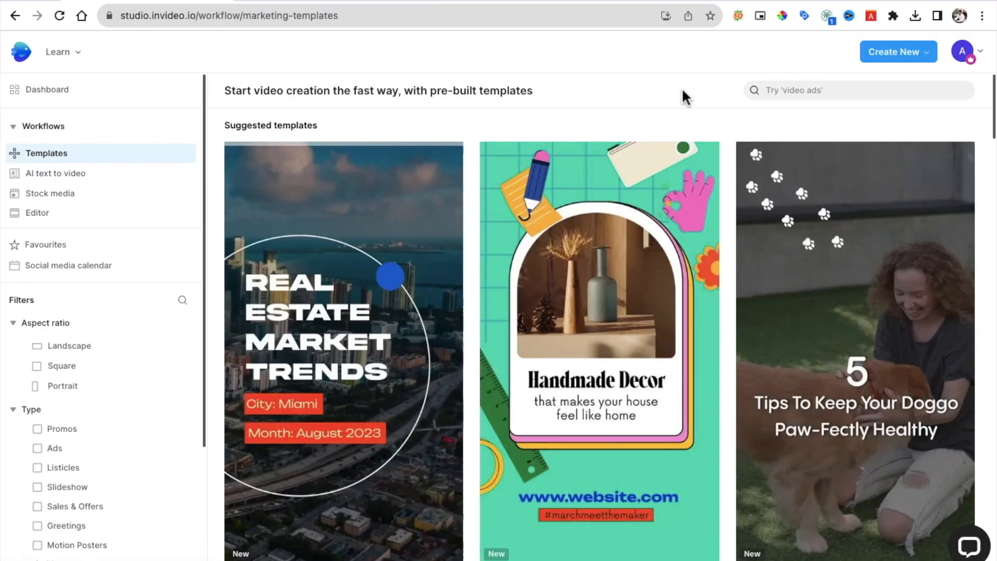
click(788, 95)
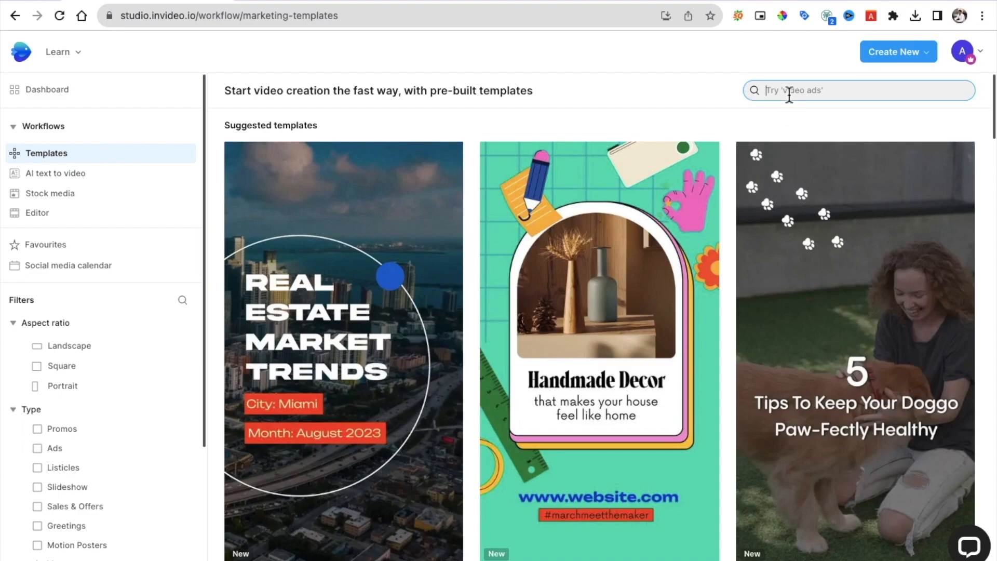
text(youtube shorts template)
key(Return)
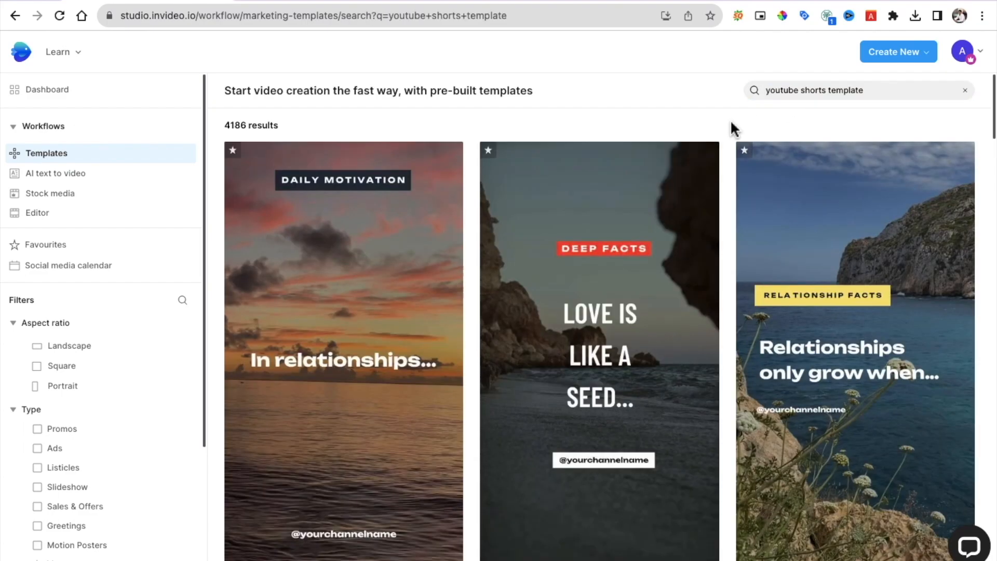
mouse_move(561, 260)
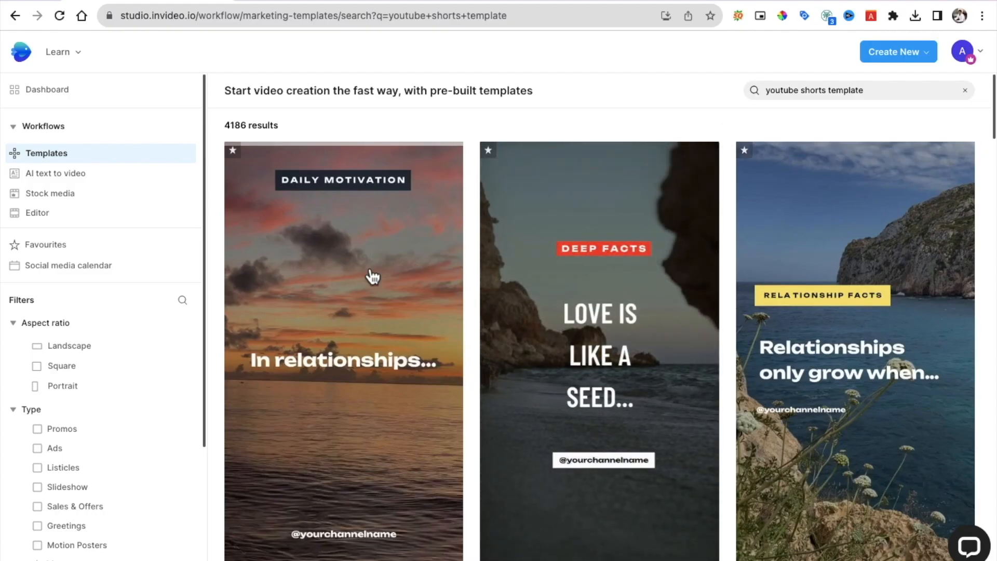
mouse_move(396, 241)
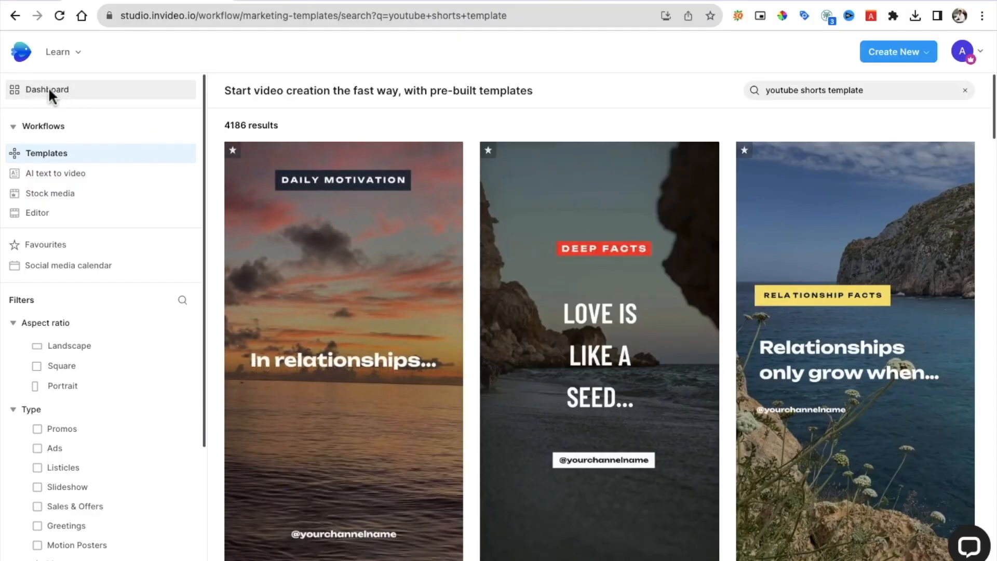
Step: Open the newest project, the running-man "Success Facts" video, and download its exported version
click(49, 89)
click(53, 109)
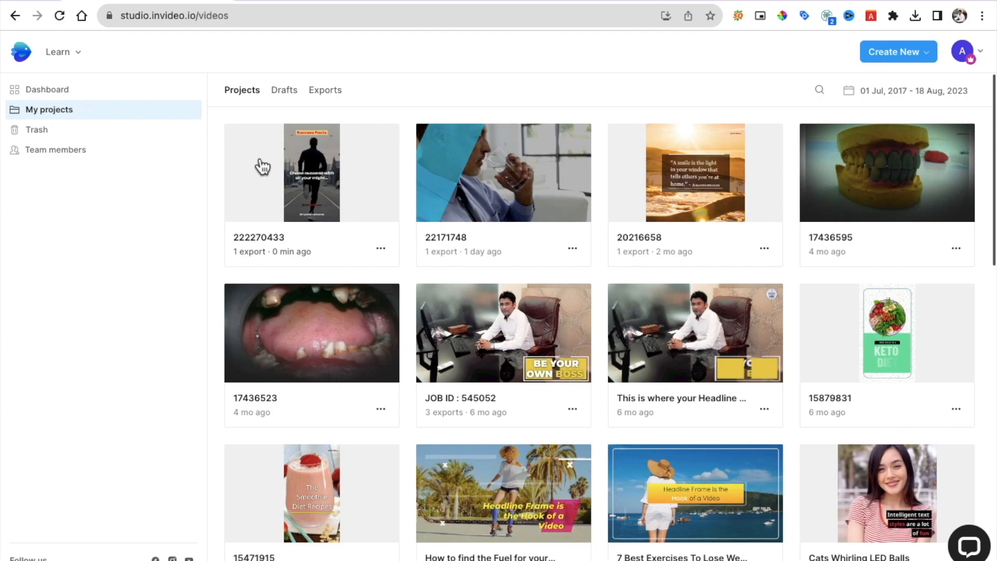
click(380, 248)
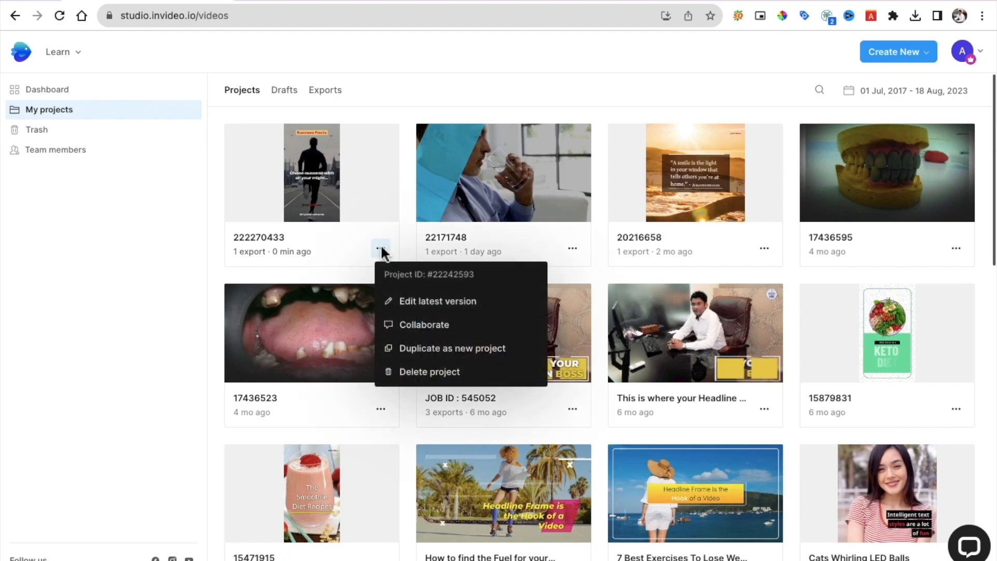
click(360, 214)
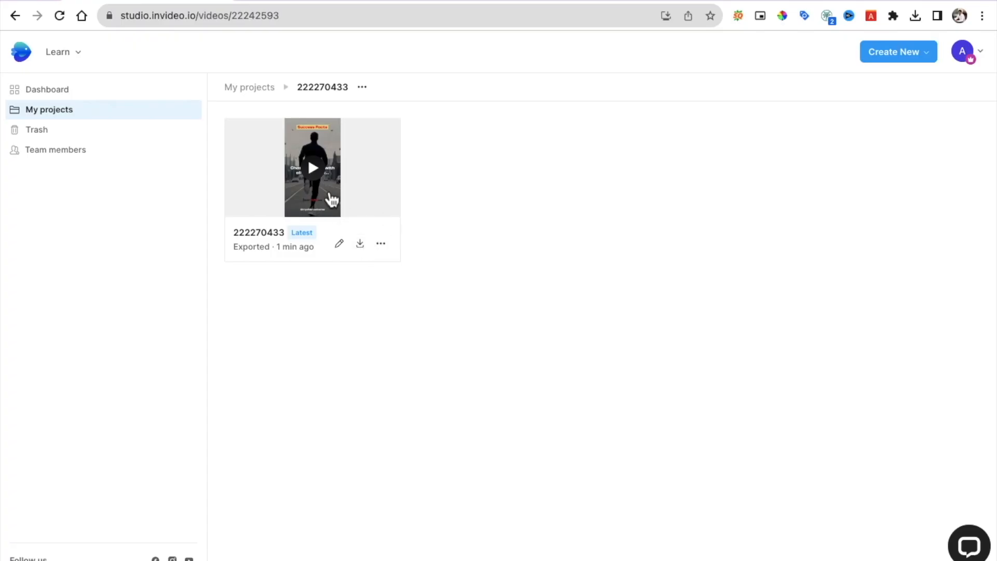
click(326, 192)
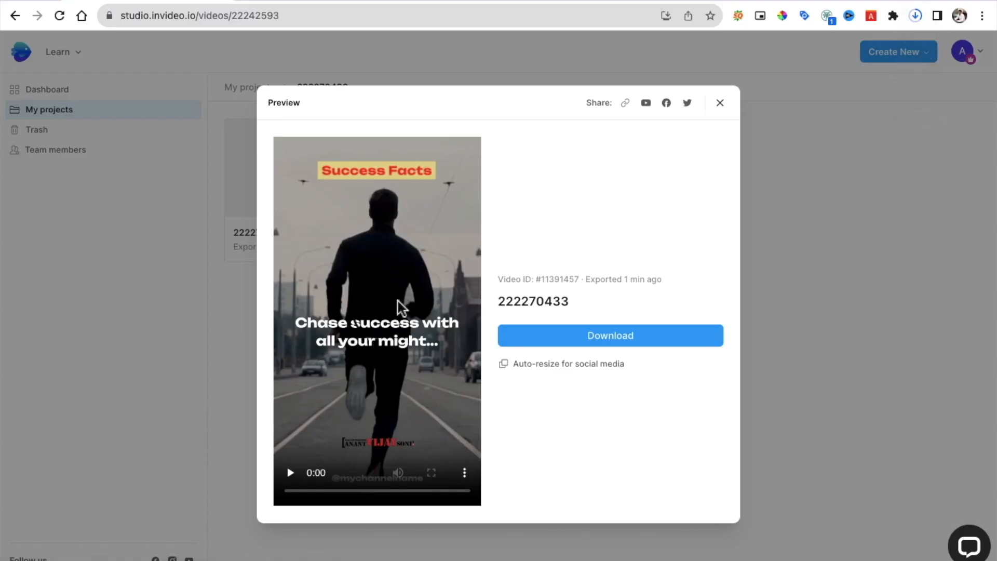
Step: Play the downloaded MP4 through to the end, and close both the player and the export preview
click(911, 19)
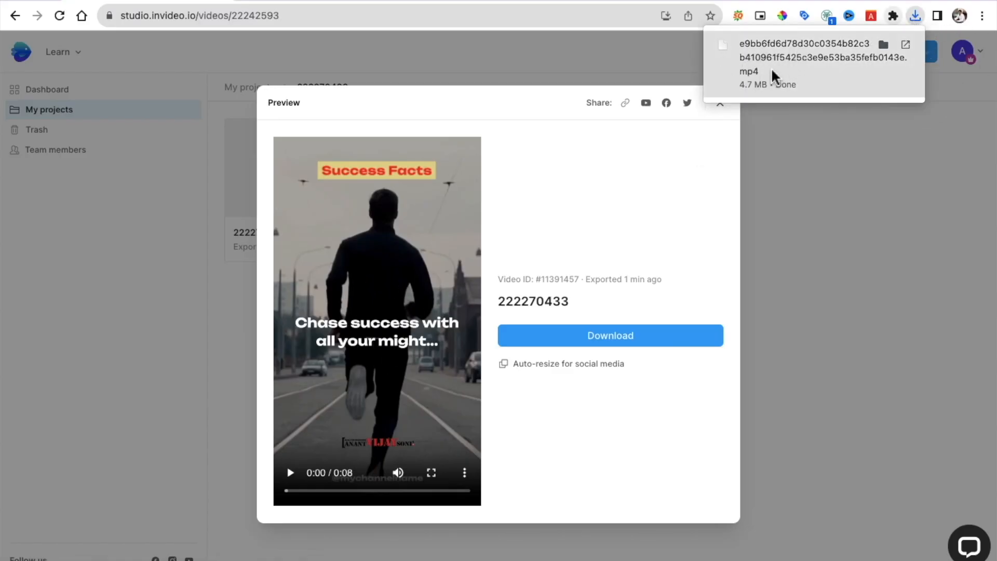
click(819, 29)
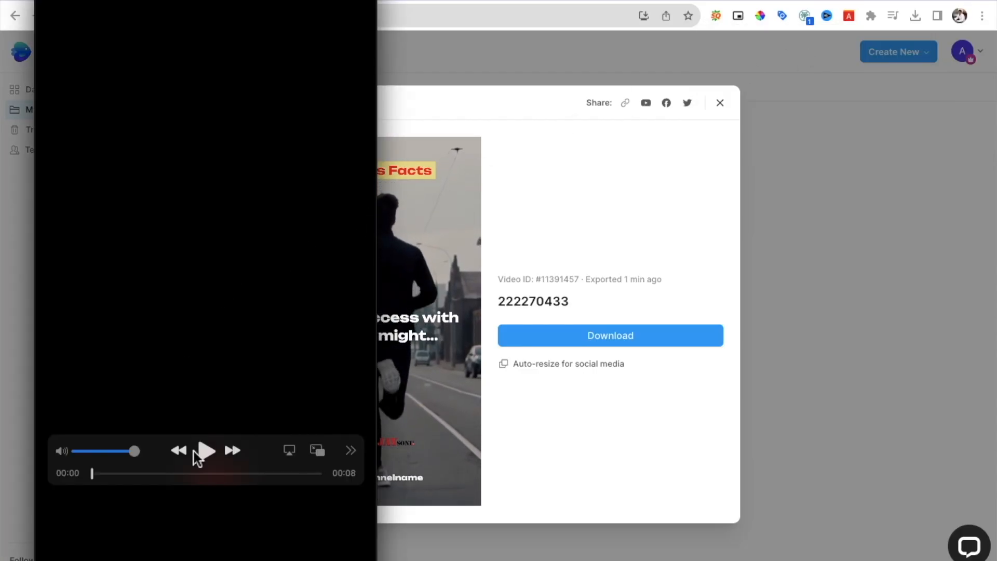
click(206, 451)
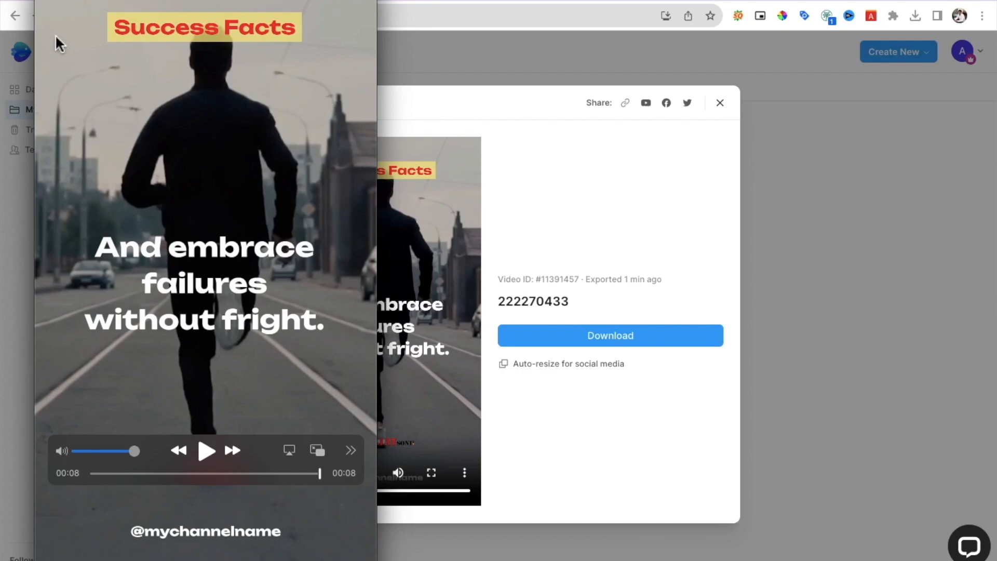
click(48, 1)
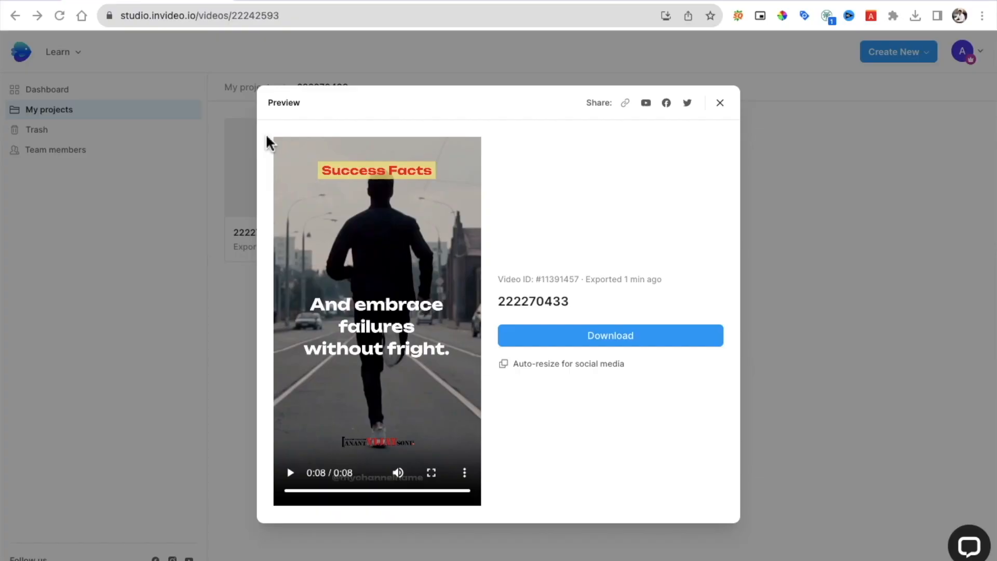
click(721, 105)
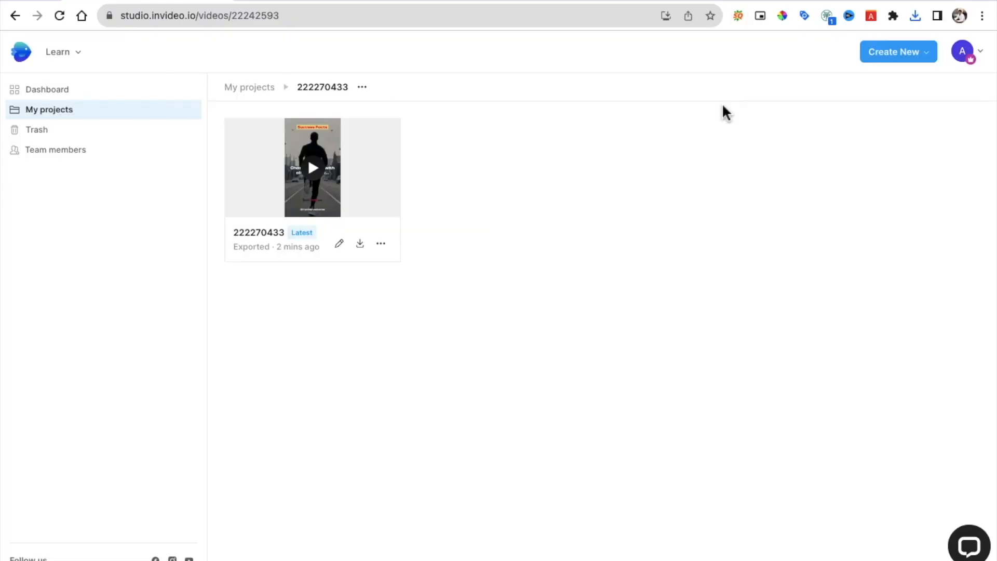
Step: Return to the invideo dashboard and switch to YouTube to browse the popular Shorts of the Daily Facts Worth channel
click(50, 89)
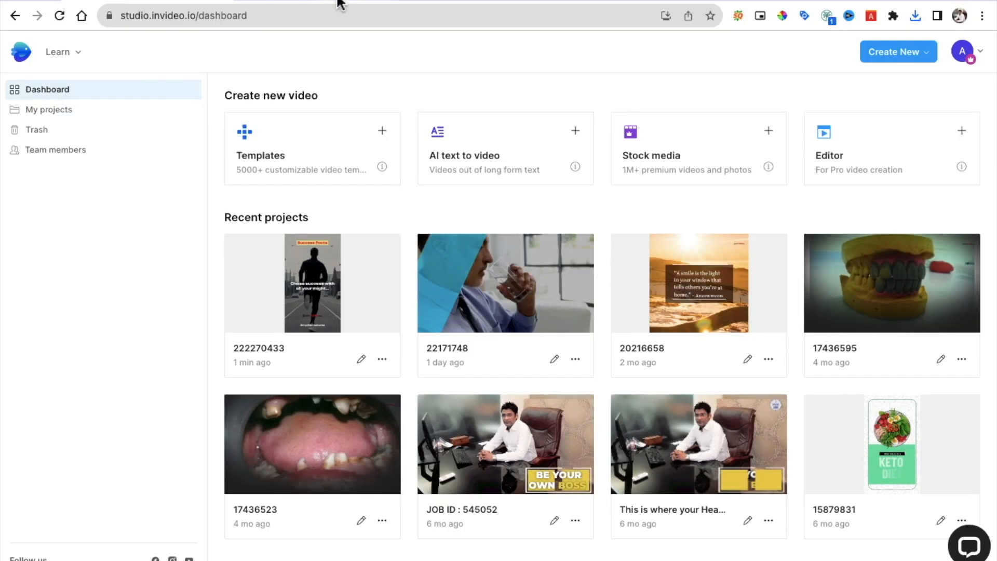
click(340, 2)
scroll(313, 313, down, 5)
scroll(313, 313, down, 5)
scroll(312, 313, up, 10)
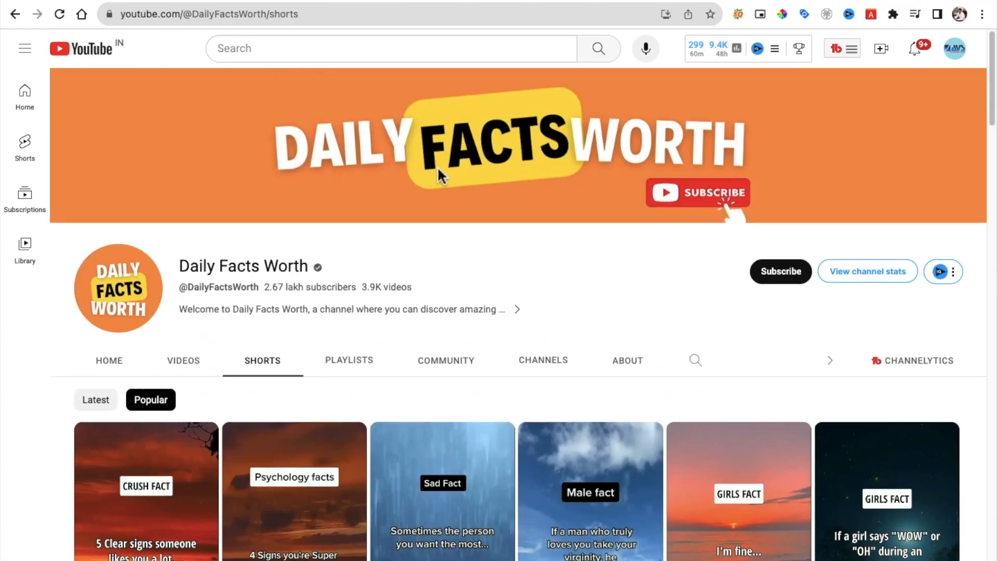
scroll(437, 169, down, 4)
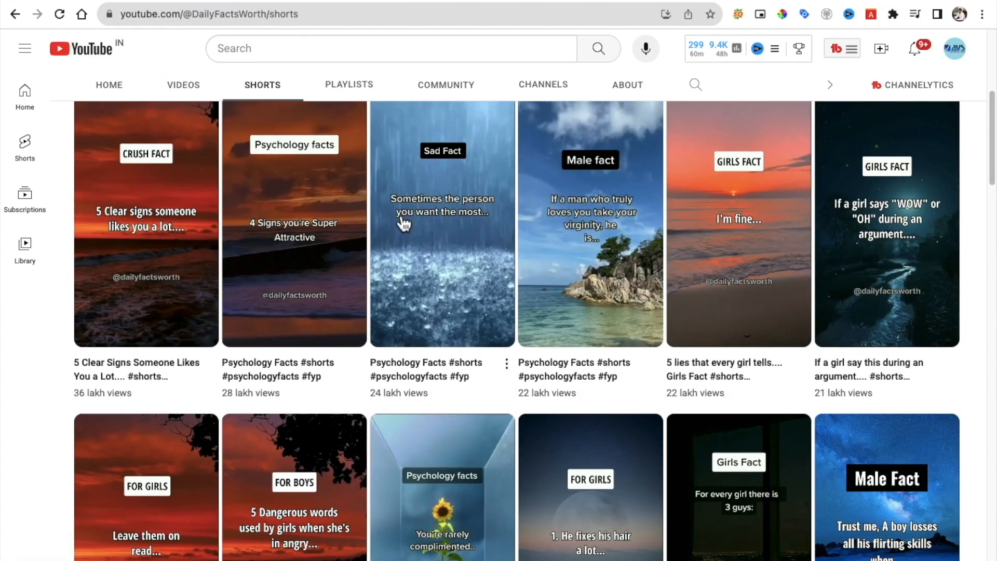
scroll(401, 222, up, 1)
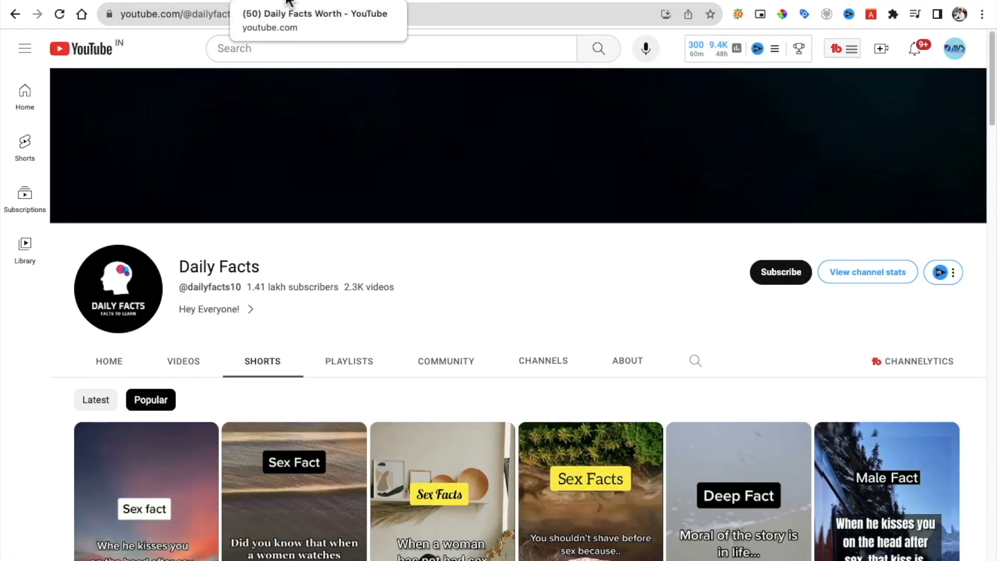
Step: Examine the title and hashtags of Daily Facts Worth's "Male Fact" Short
click(312, 0)
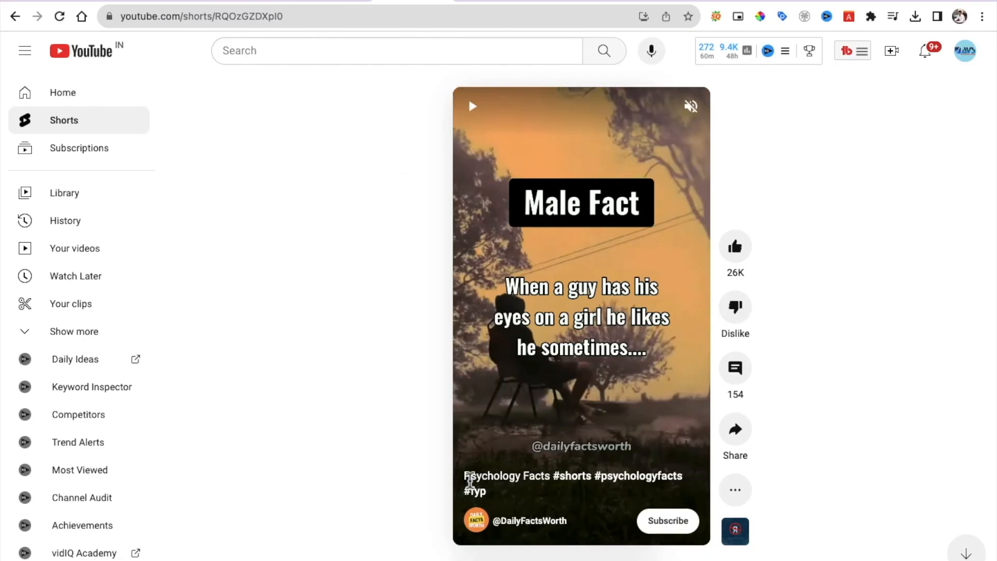
drag(466, 477, 506, 490)
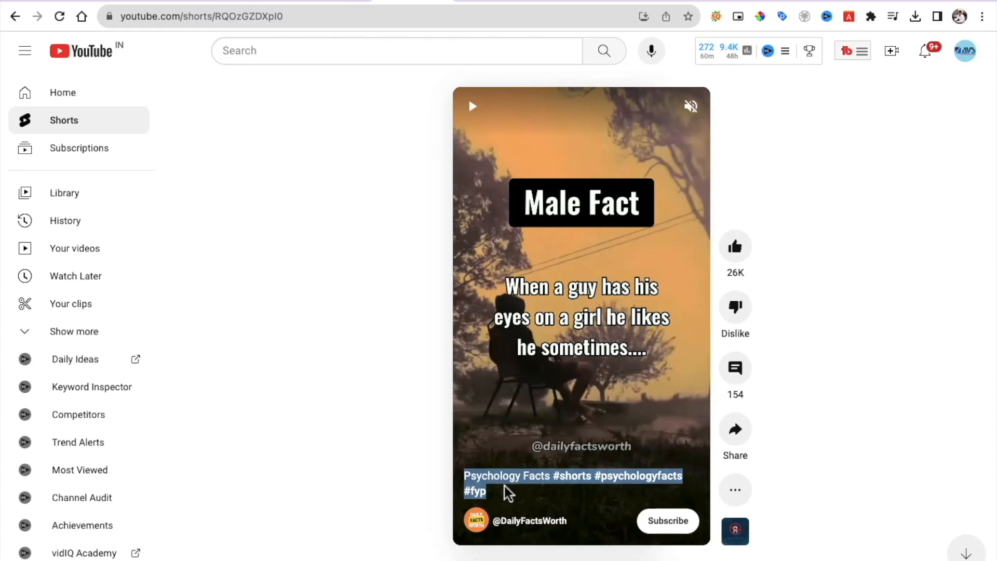
click(493, 477)
drag(467, 475, 561, 481)
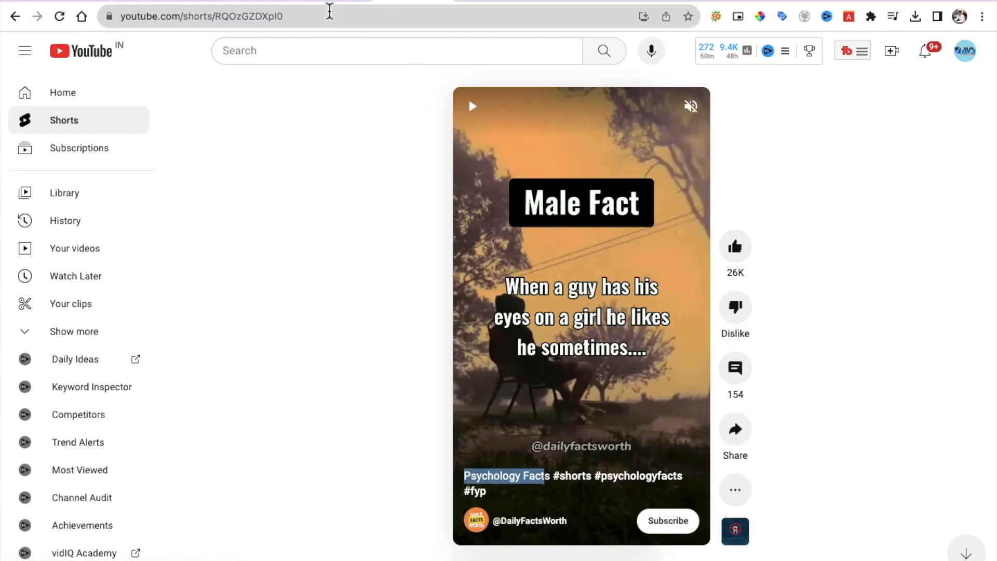
Step: Examine the titles used on the Daily Facts channel's popular Shorts
click(331, 1)
scroll(320, 249, down, 10)
scroll(323, 258, up, 4)
scroll(363, 229, up, 1)
scroll(467, 259, down, 1)
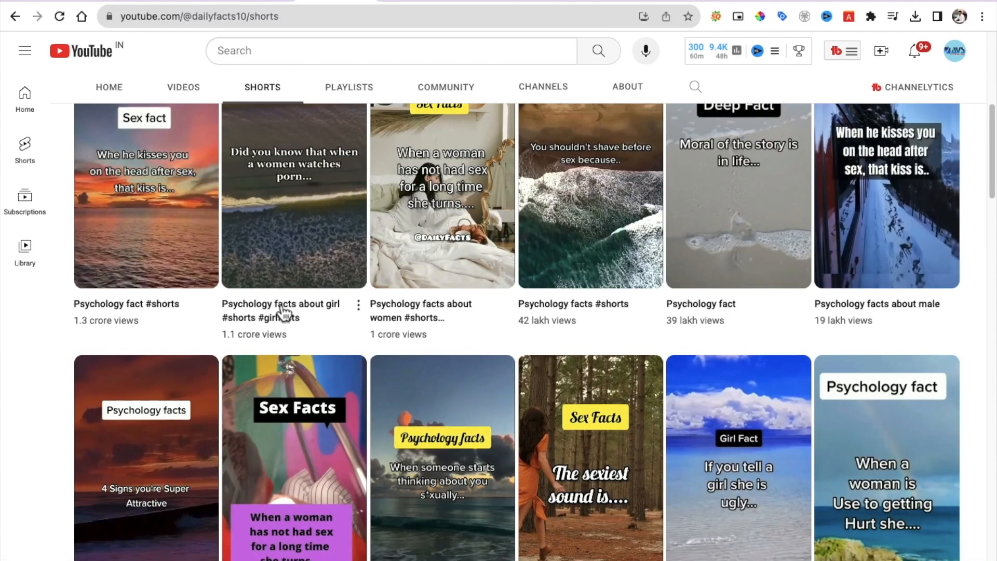
scroll(283, 313, down, 2)
scroll(284, 313, down, 4)
scroll(281, 321, up, 4)
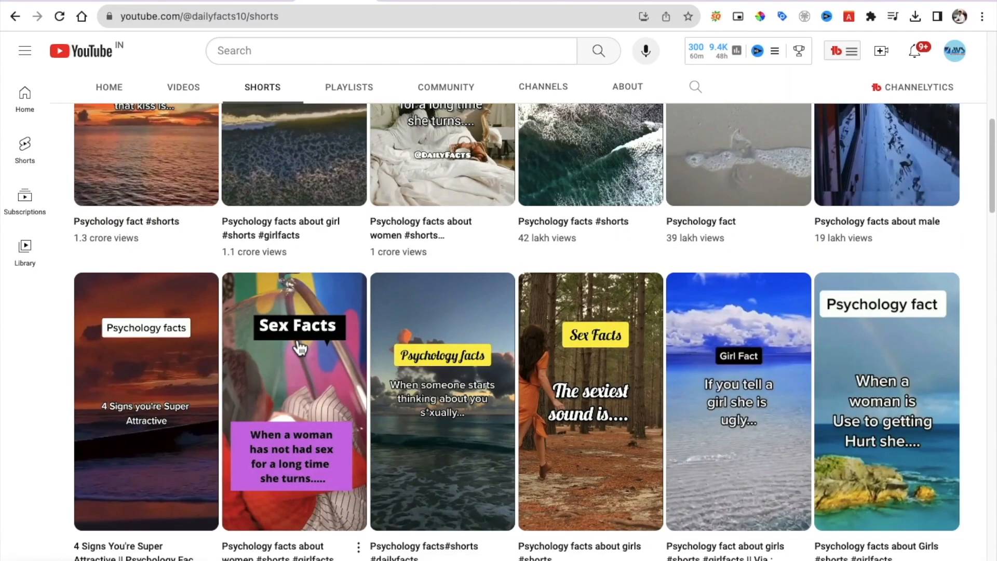
scroll(309, 343, down, 1)
scroll(309, 343, down, 4)
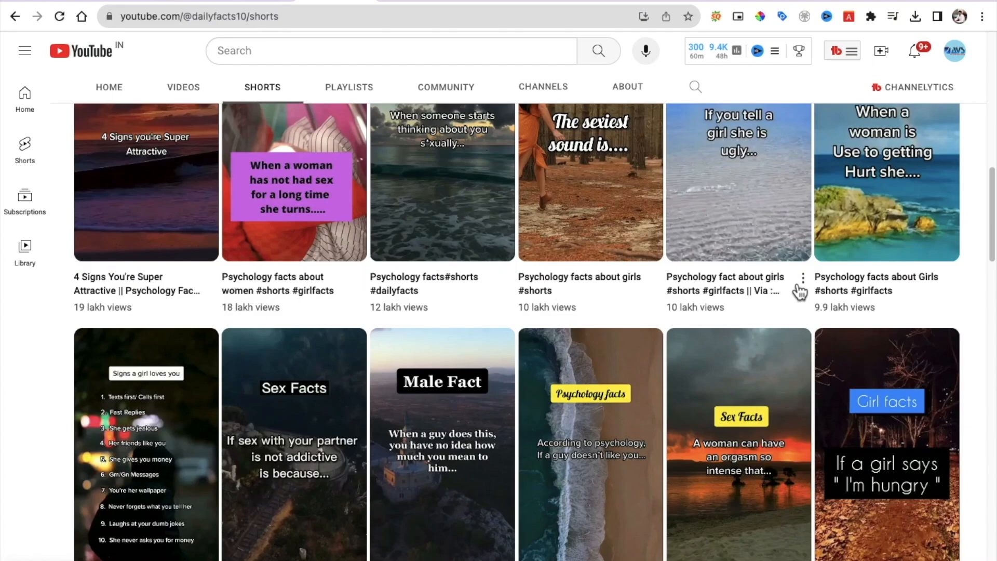
Step: Compare the titles of the Daily Facts Worth channel's popular Shorts
click(264, 2)
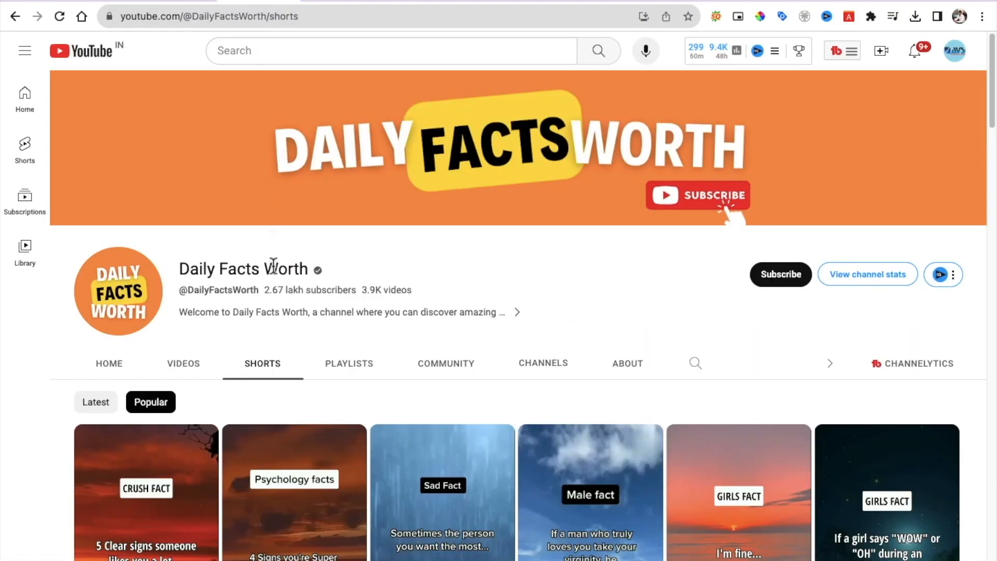
scroll(259, 291, down, 13)
scroll(250, 310, up, 2)
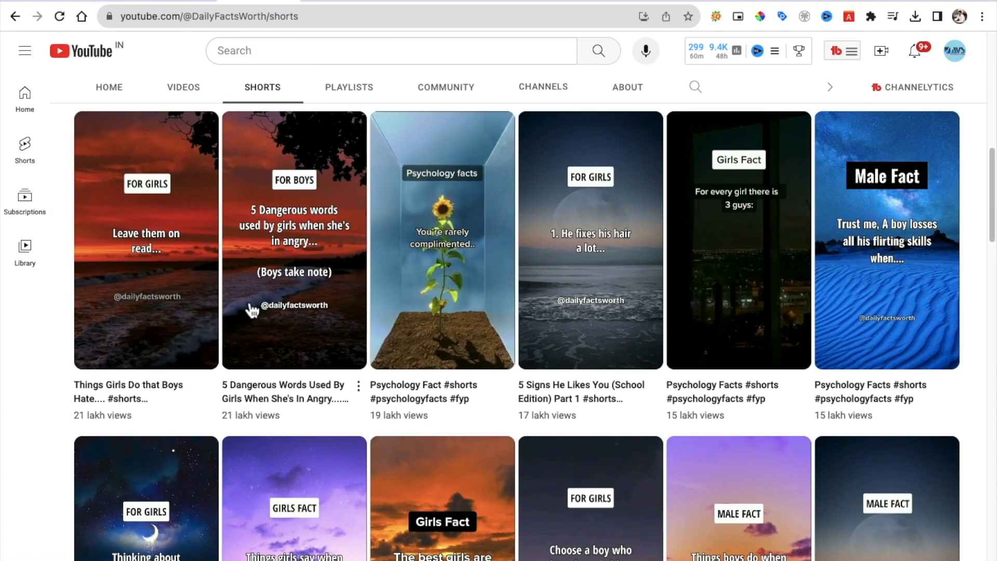
scroll(250, 308, up, 1)
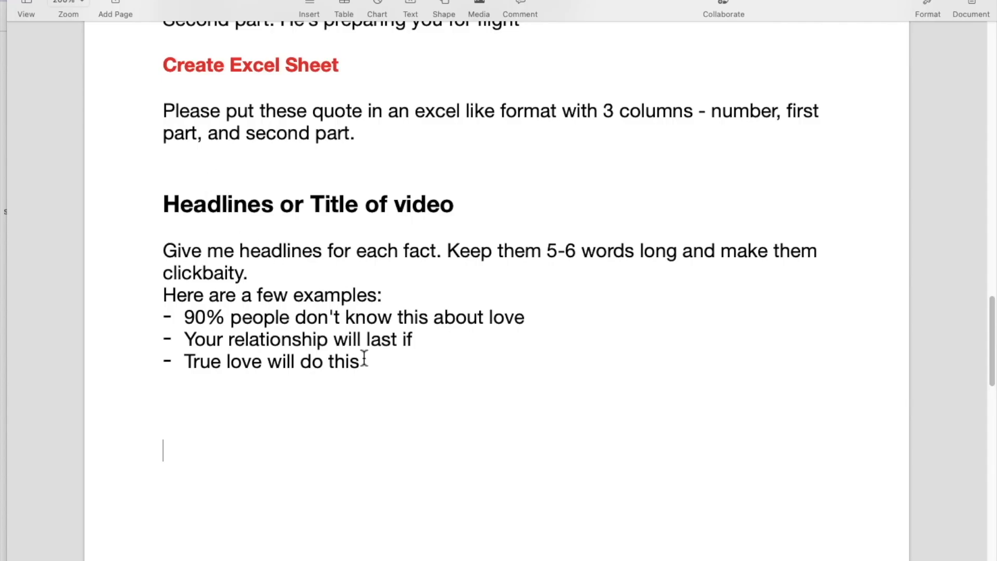
Step: Copy the clickbait headlines prompt with its three examples from the notes document into ChatGPT's message box
drag(364, 366, 162, 243)
key(super+c)
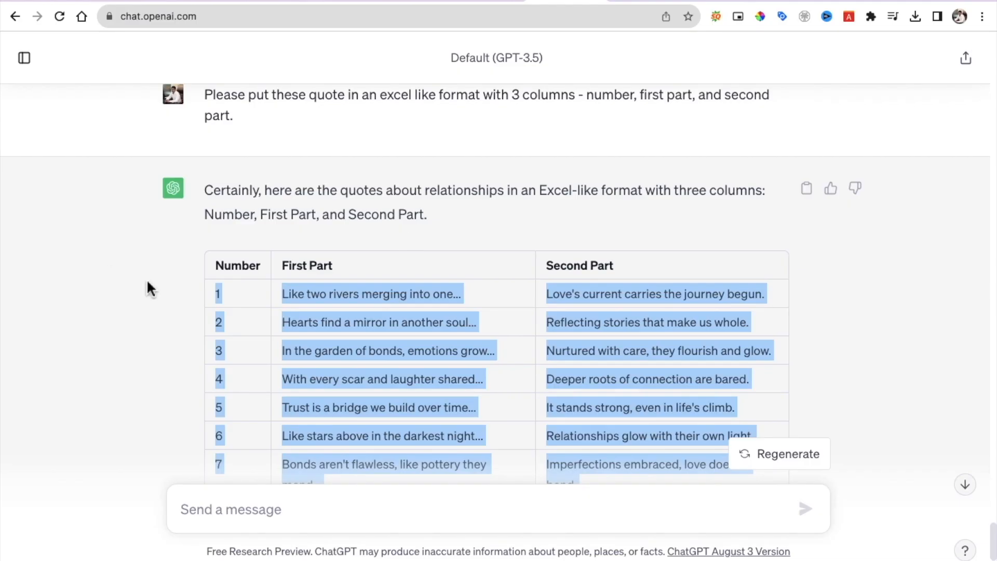
click(201, 290)
scroll(201, 291, down, 5)
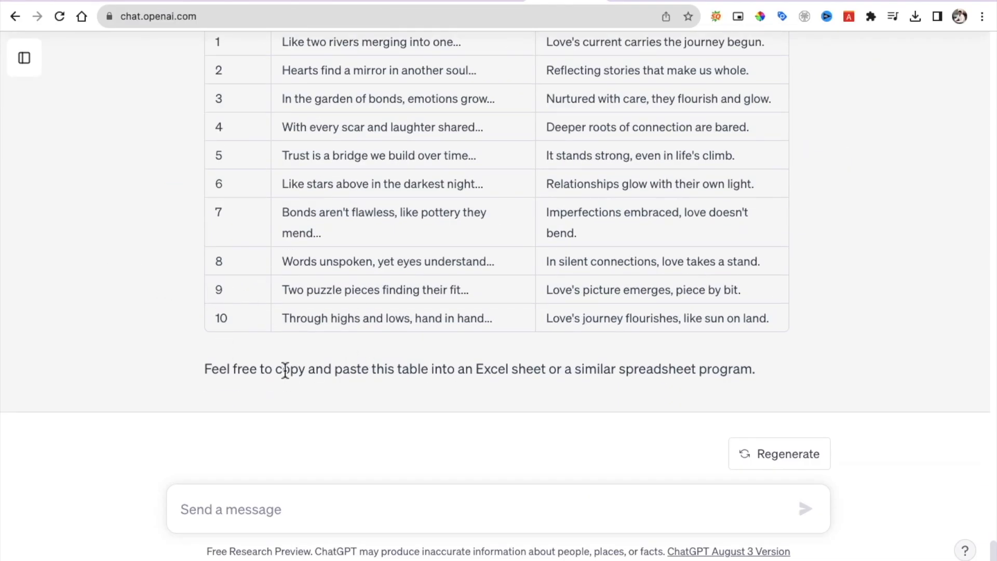
click(232, 506)
key(super+v)
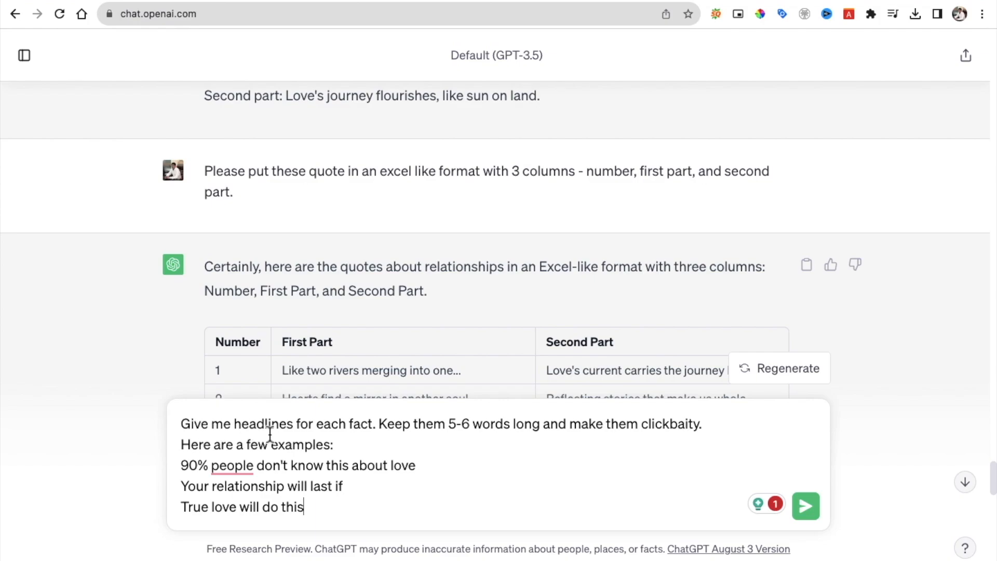
Step: Review the headline prompt's wording: headlines for each fact, 5-6 words long, clickbaity, with a few examples
click(374, 427)
drag(374, 423, 308, 423)
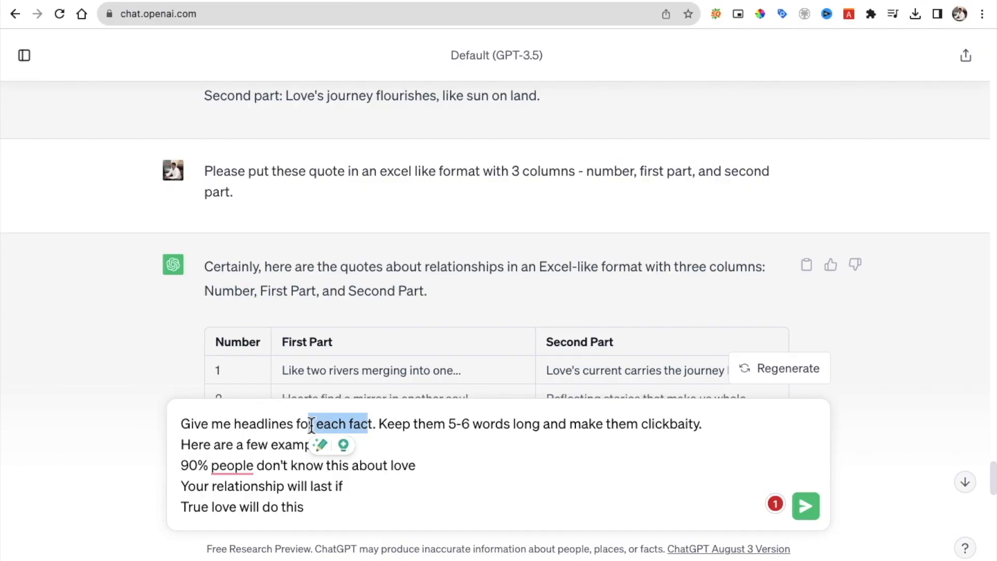
click(376, 423)
drag(378, 423, 513, 423)
click(701, 424)
drag(699, 424, 644, 422)
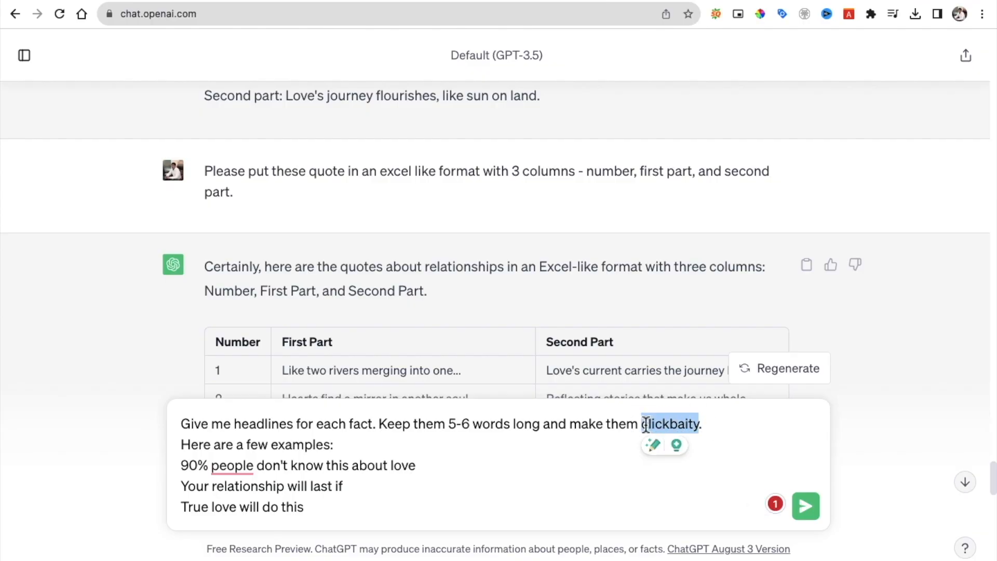
click(181, 448)
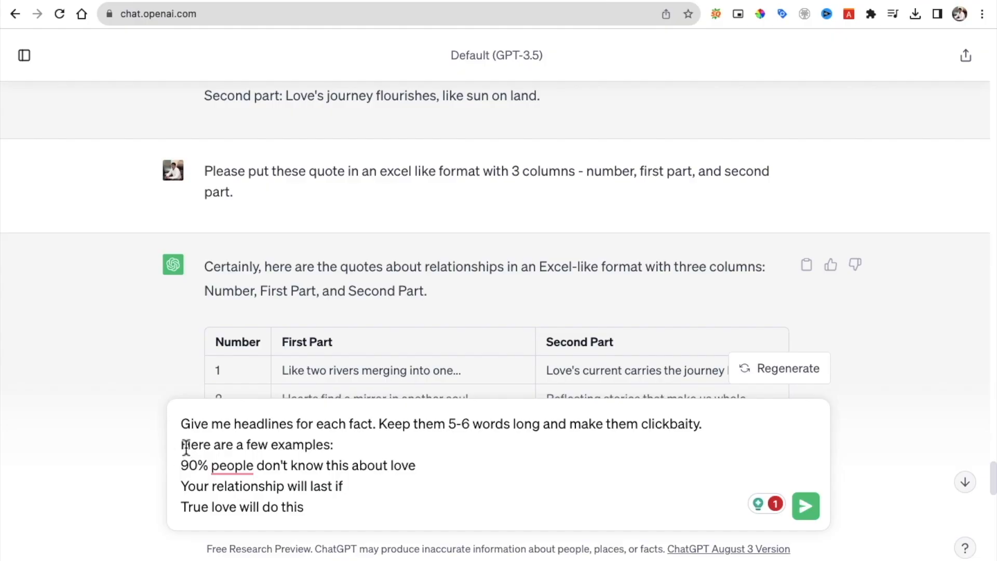
drag(181, 447, 338, 444)
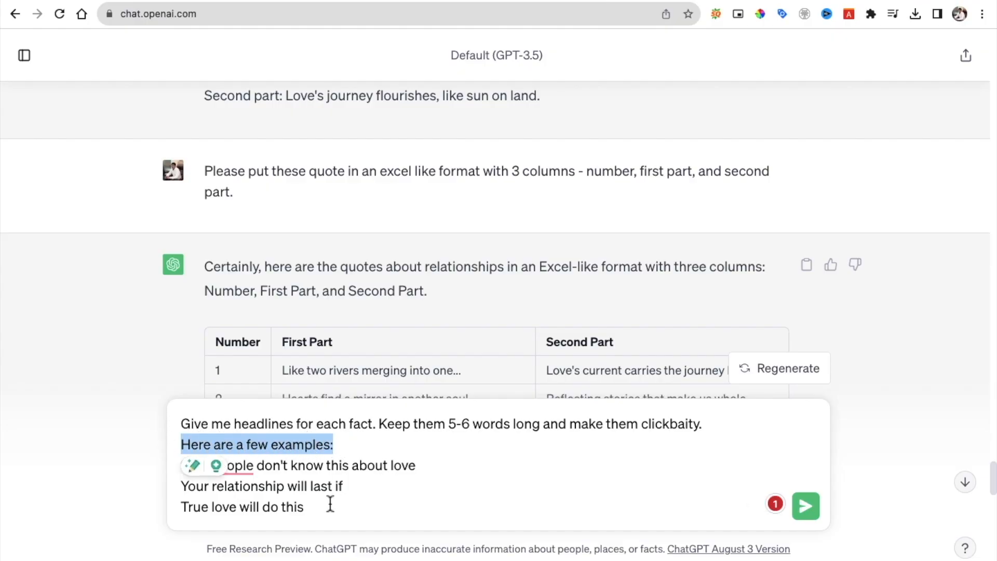
Step: Send the clickbait headlines prompt to ChatGPT and read through the first suggested headlines
click(805, 506)
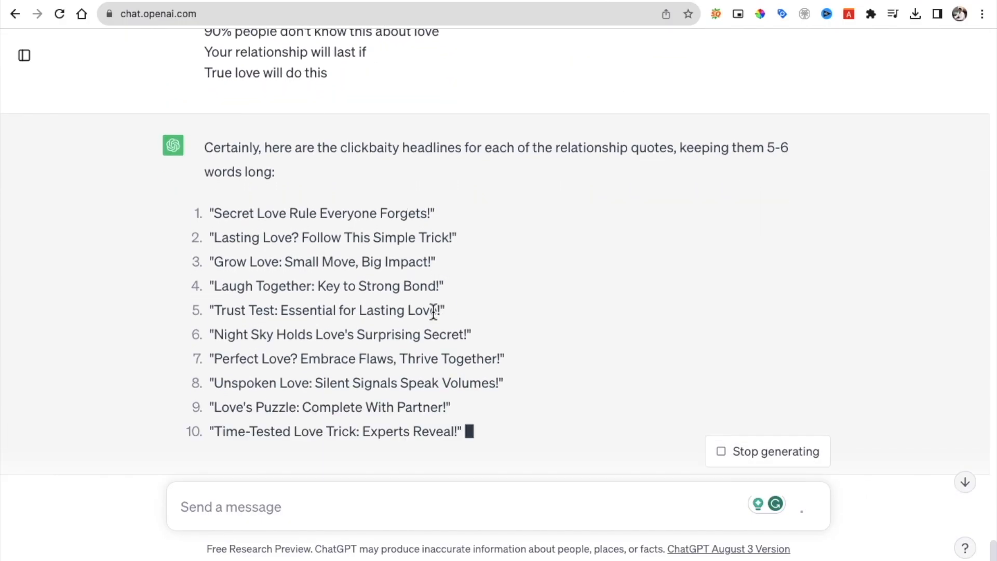
scroll(433, 312, down, 2)
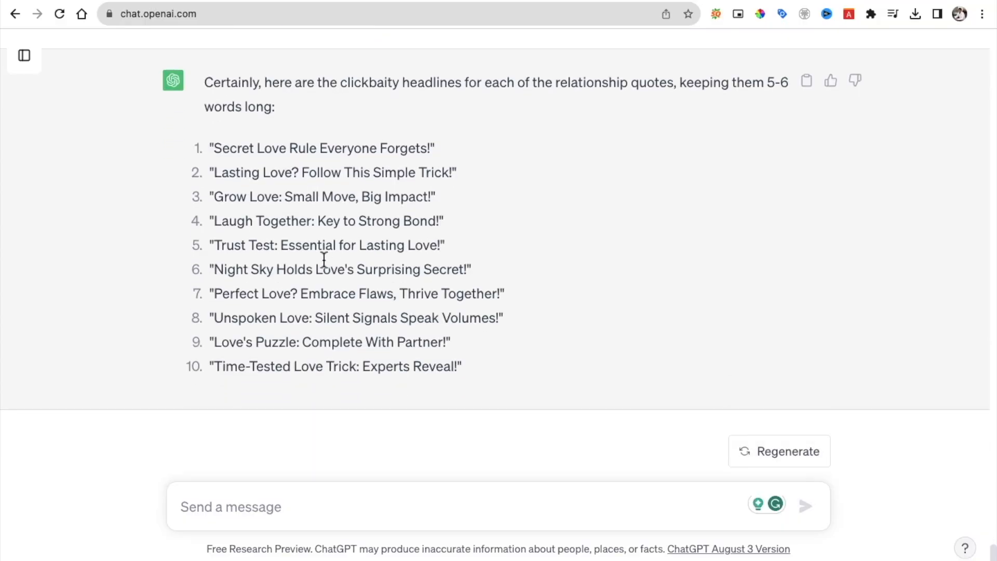
drag(217, 152, 409, 165)
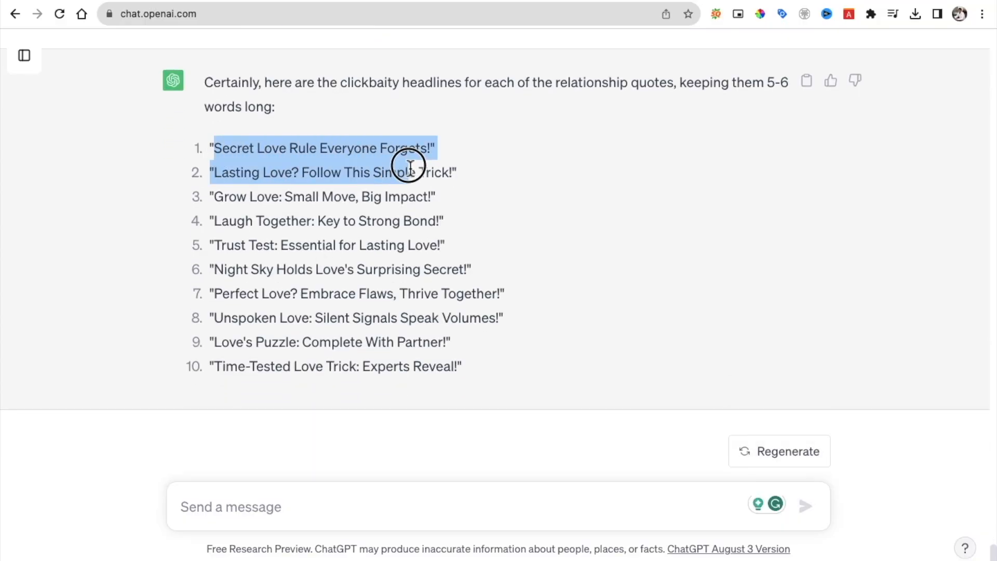
Step: Ask ChatGPT to "make it shorter" and recheck the 5-6 word limit in the original headline prompt
click(226, 508)
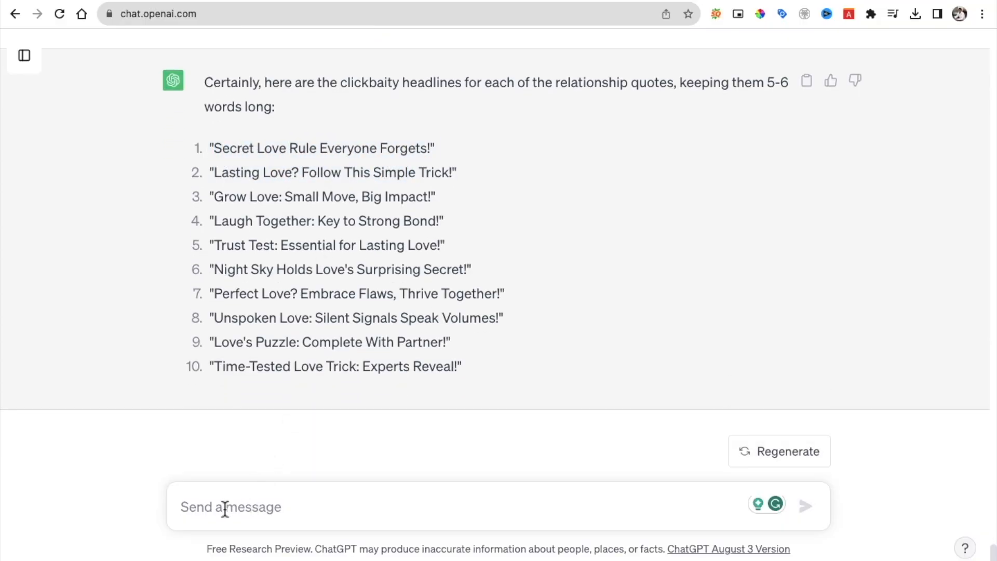
text(make it shorter)
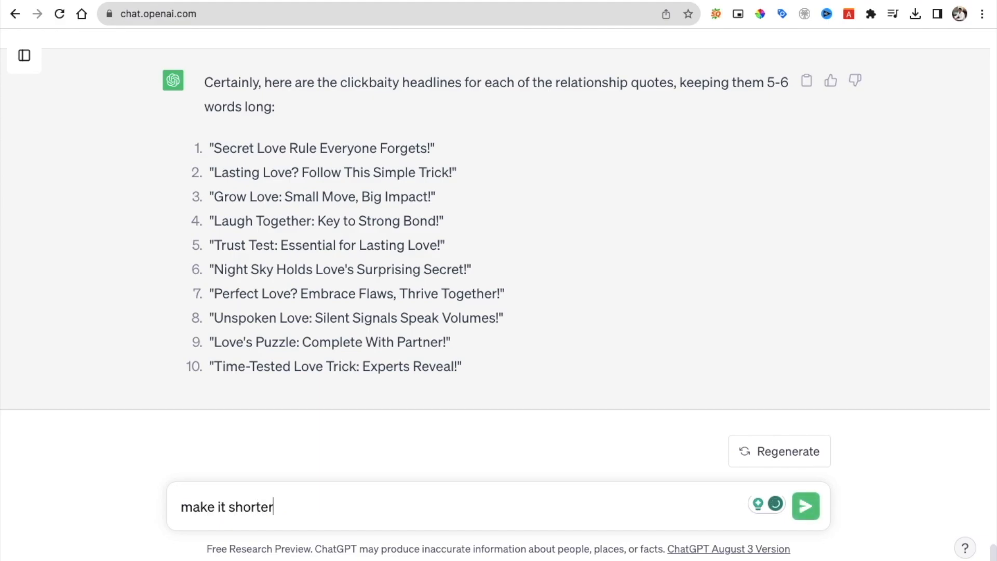
key(Return)
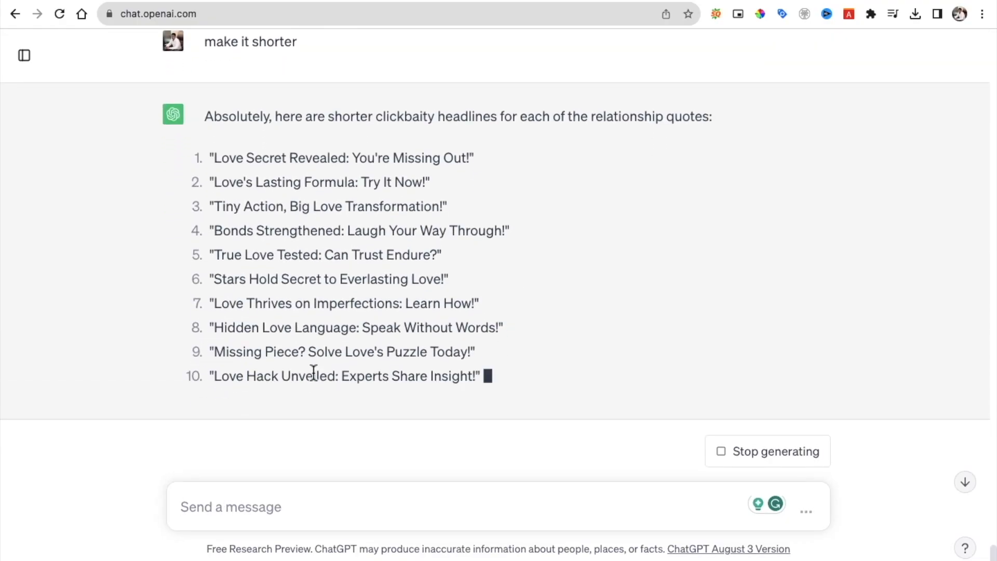
scroll(313, 372, up, 10)
scroll(313, 372, up, 1)
drag(493, 184, 474, 185)
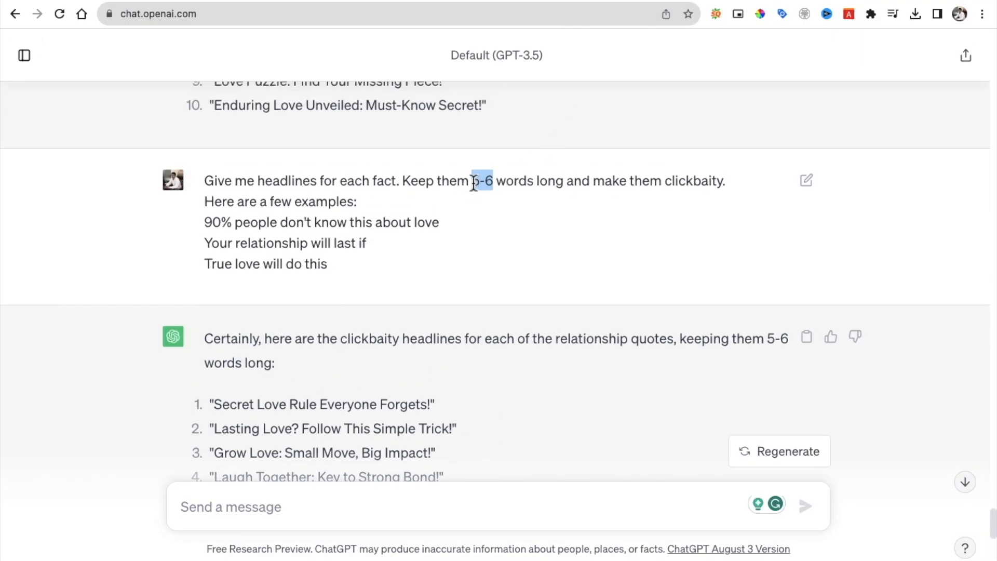
scroll(473, 184, down, 12)
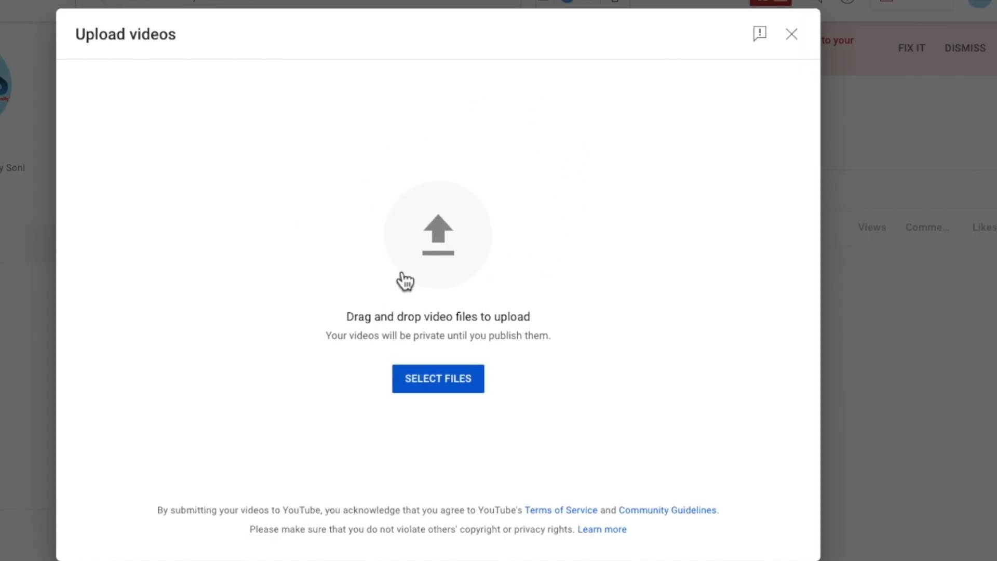
Step: Upload all six MP4 fact videos from the folder to the YouTube channel
click(435, 391)
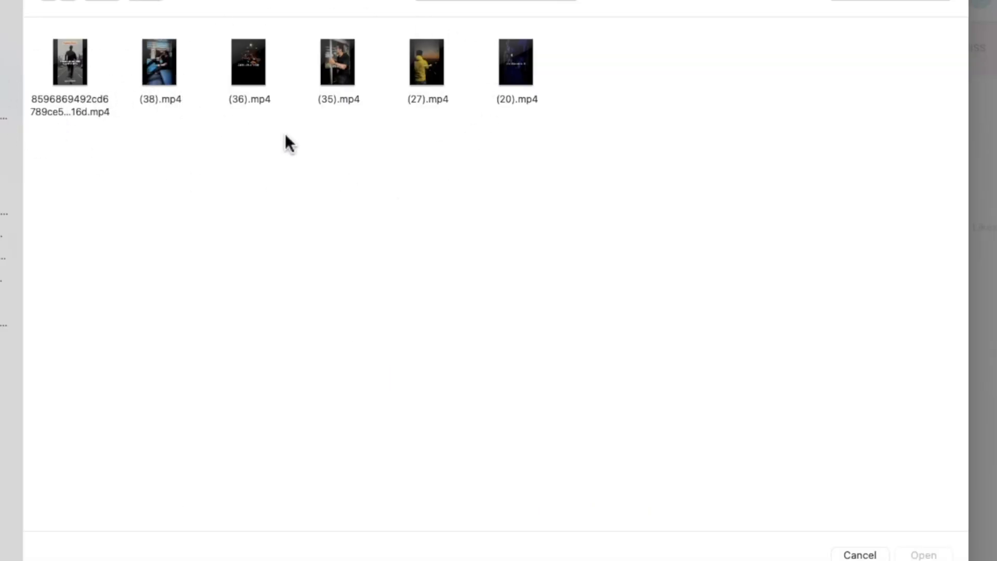
drag(537, 146, 75, 76)
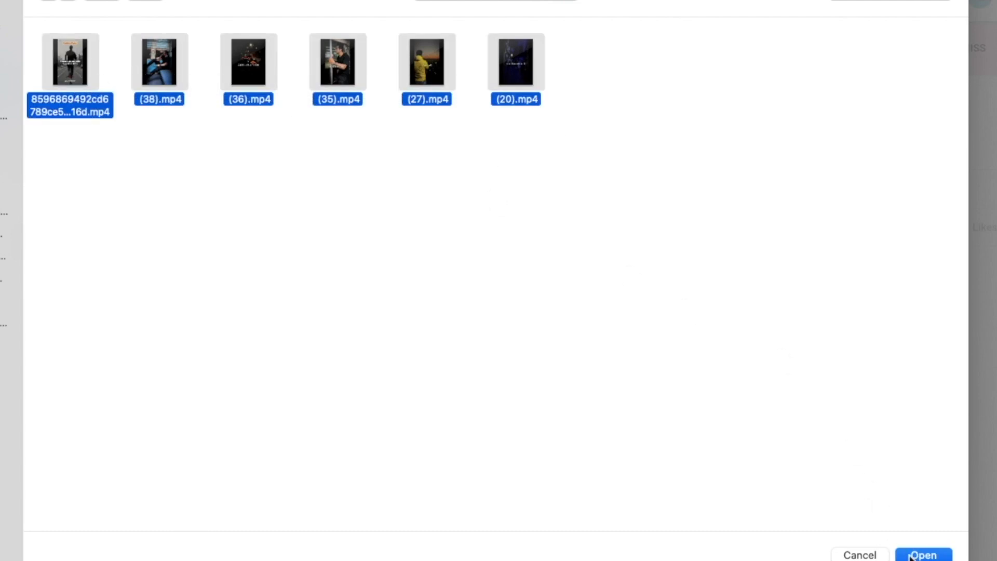
click(922, 554)
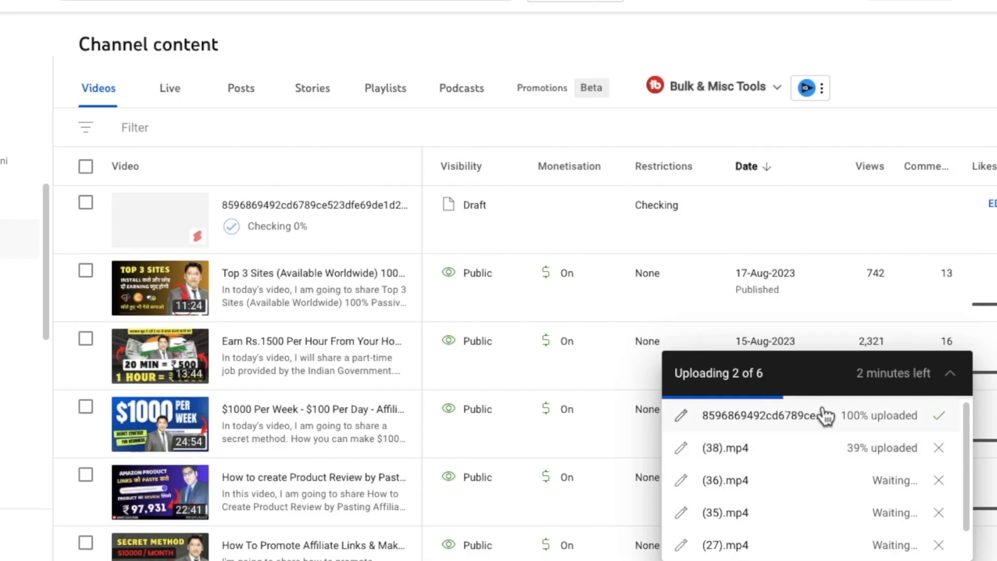
Step: Open the first uploaded draft's details and replace its title with "Secret Love Rule Everyone Forgets!"
click(300, 217)
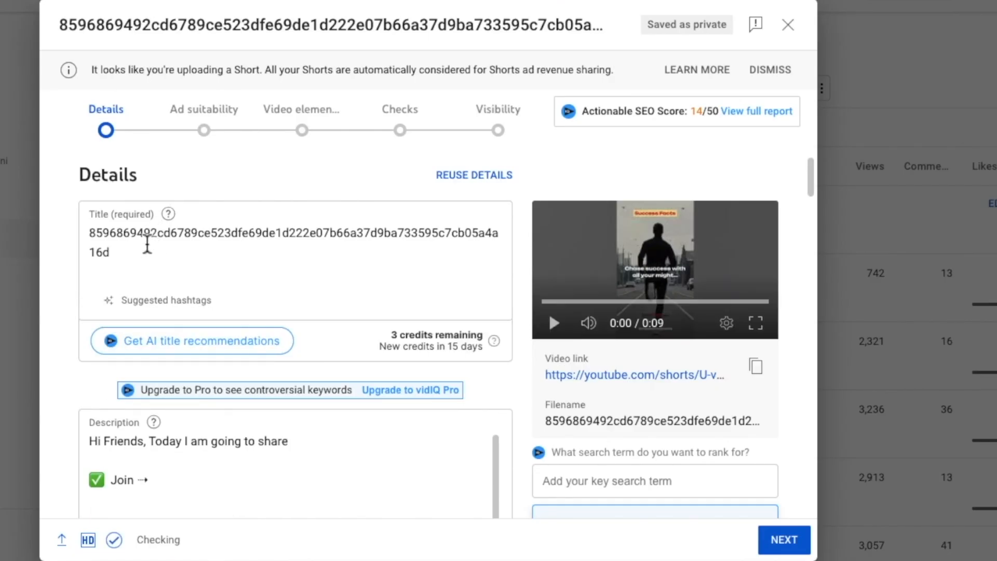
click(148, 244)
key(ctrl+a)
key(ctrl+v)
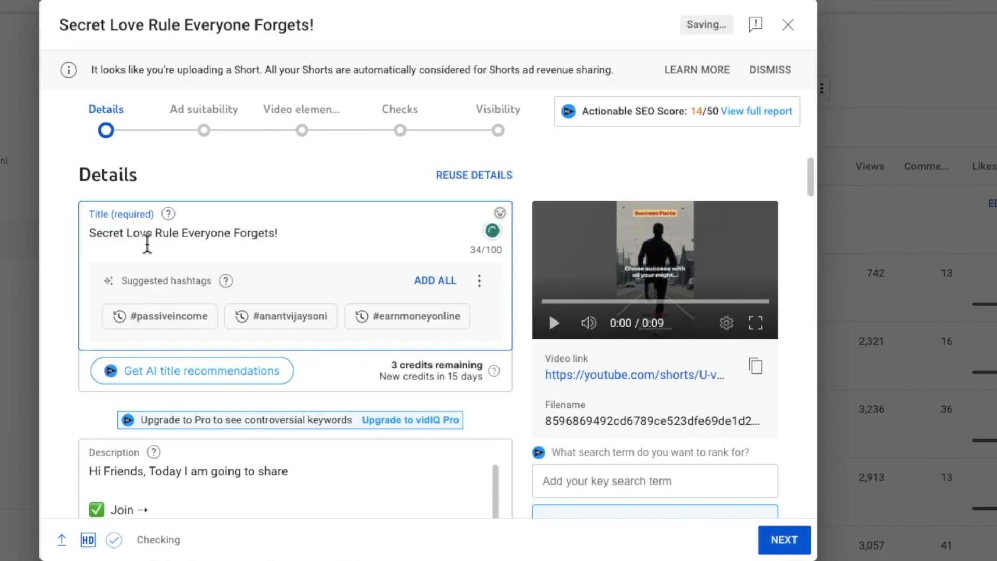
Step: Add the hashtags #psychologyfacts, #shorts and #fyp to the end of the Short's title
text(#psyc)
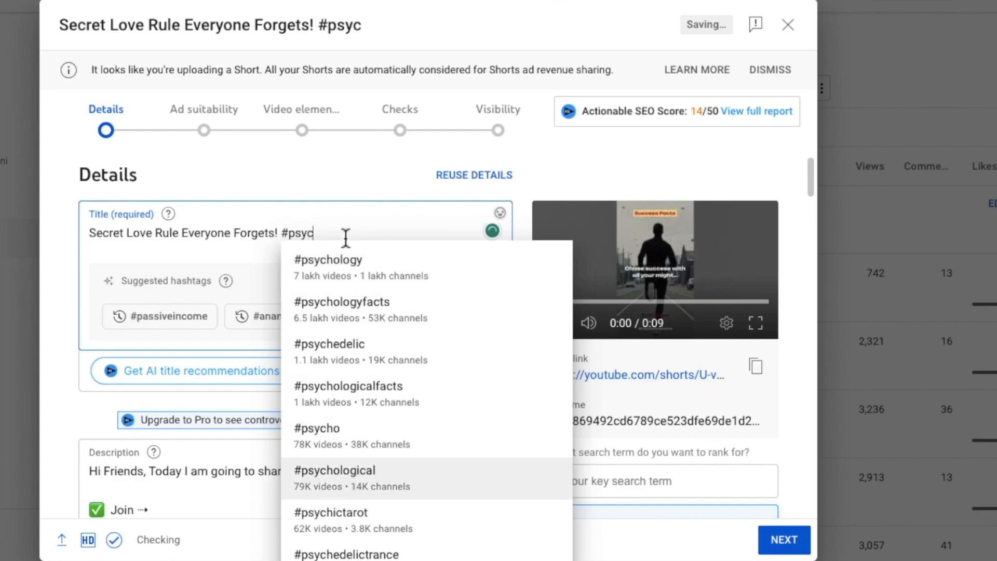
text(hlogyfac)
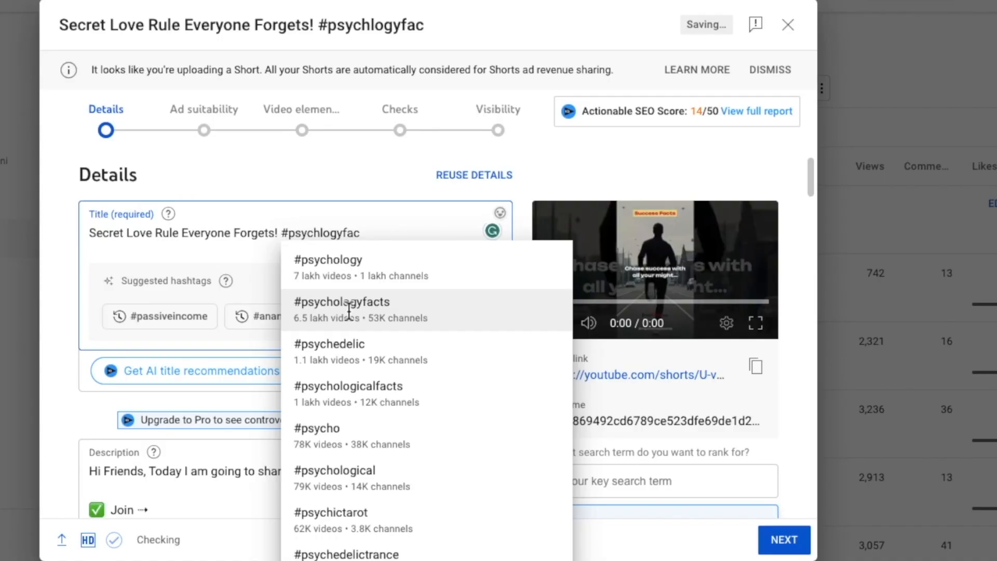
key(Return)
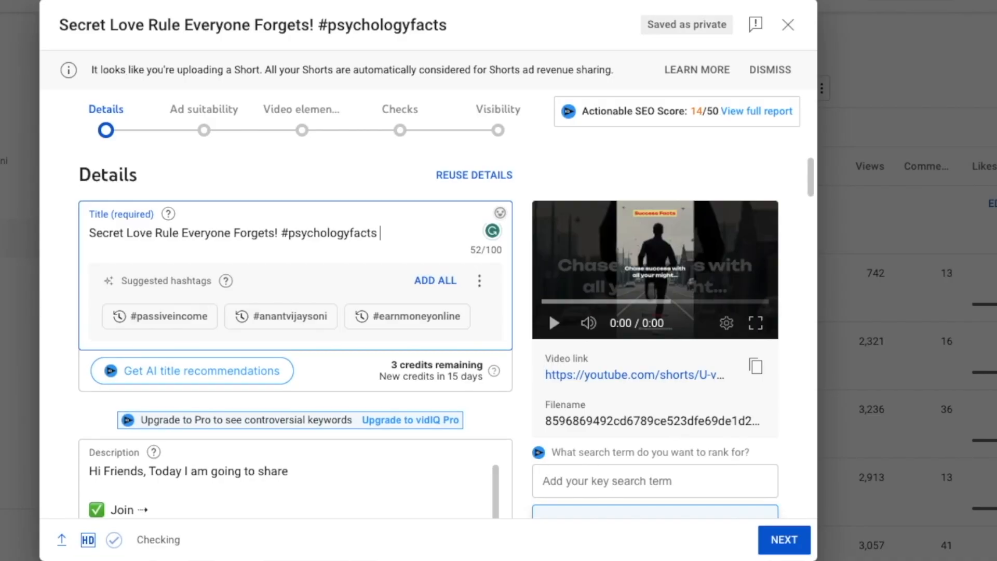
text(#shorts #fyp)
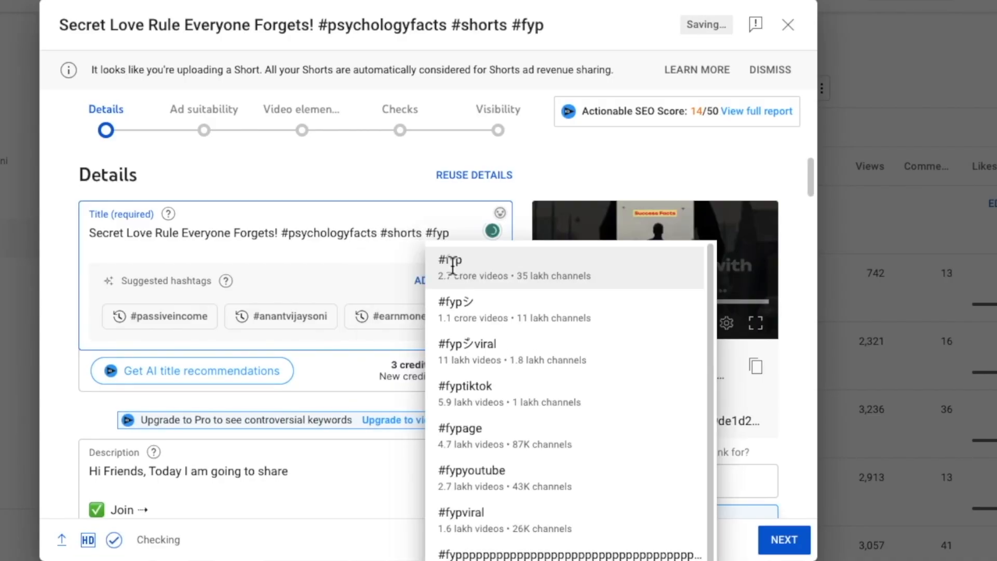
click(452, 266)
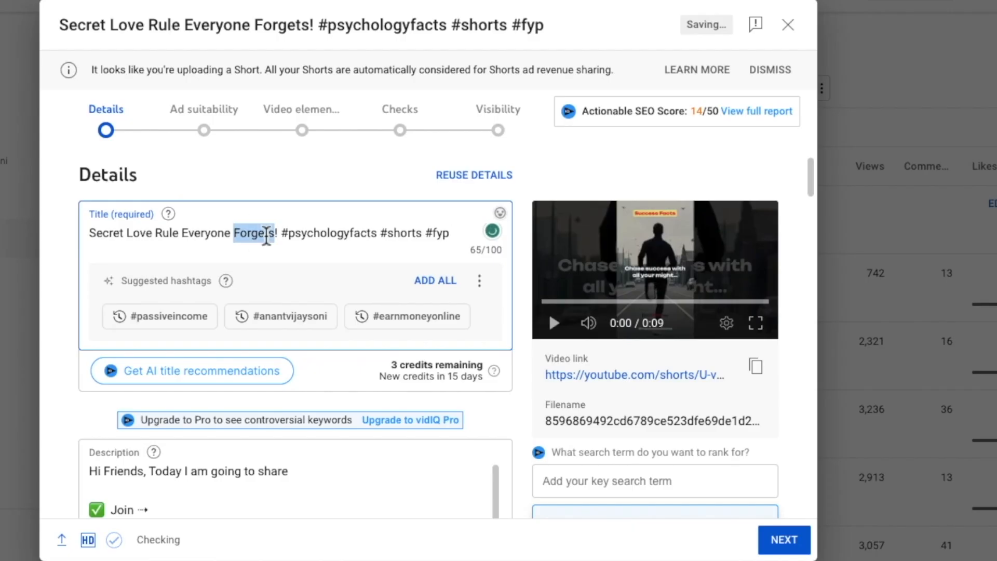
Step: Review the Short's title, description, thumbnail and playlist details
triple_click(266, 234)
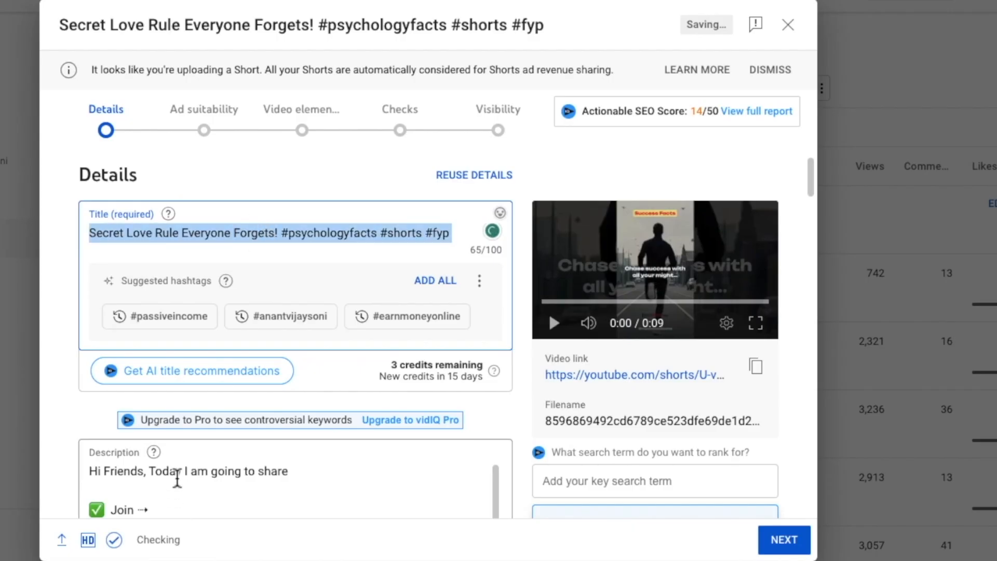
click(177, 476)
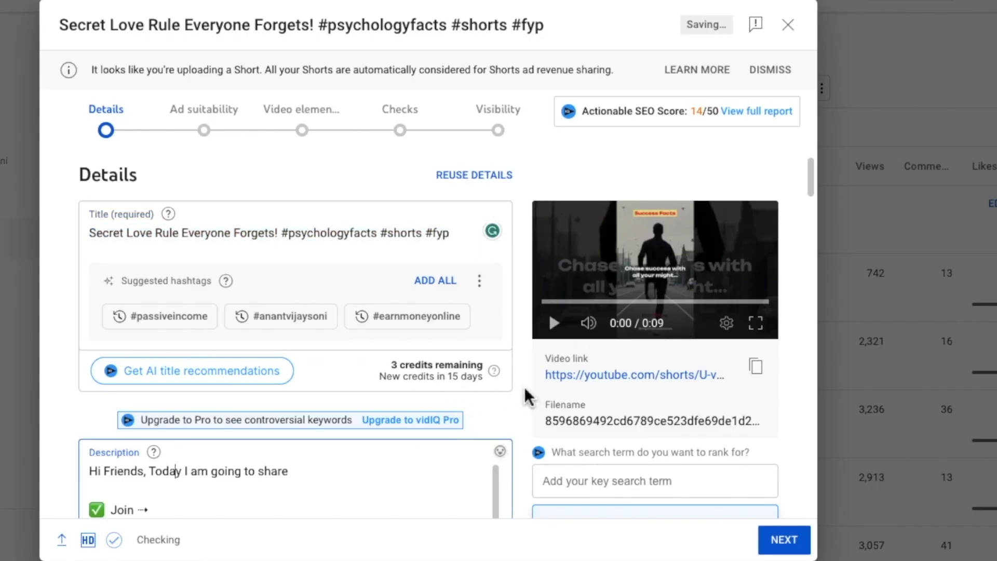
scroll(527, 397, down, 5)
scroll(527, 398, down, 5)
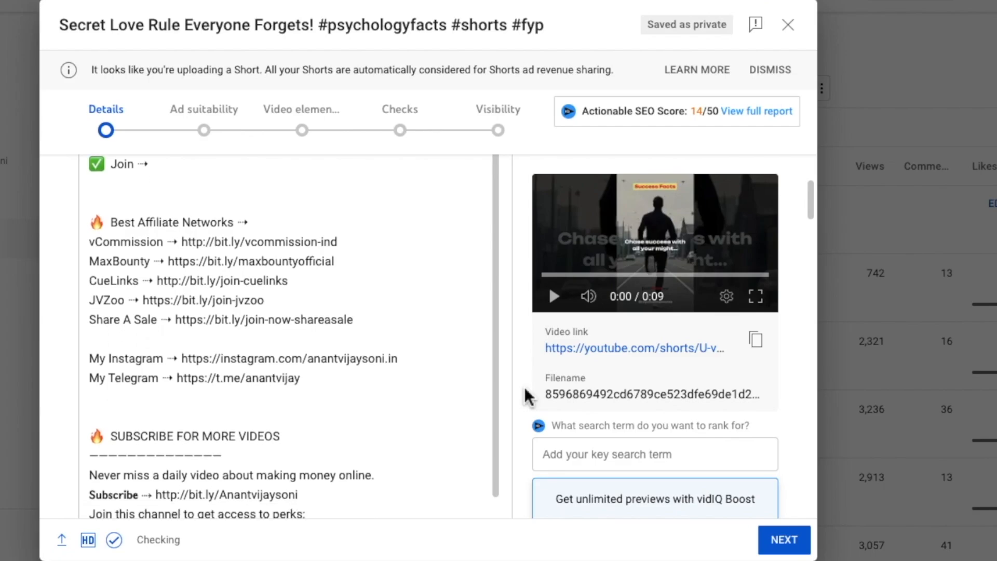
scroll(595, 399, down, 10)
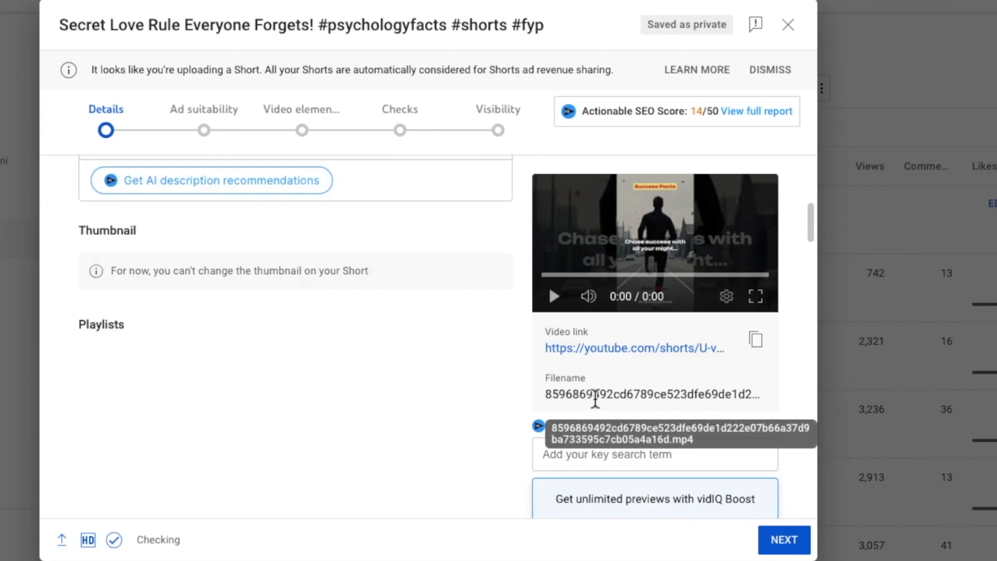
scroll(595, 399, up, 8)
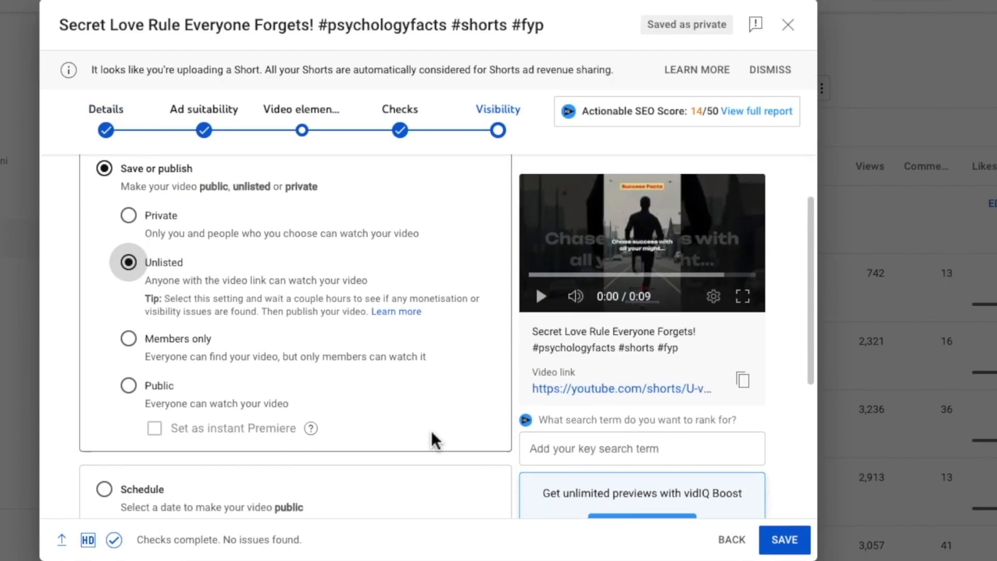
Step: Switch the Short's visibility to Schedule and browse the available publishing times
scroll(435, 440, down, 3)
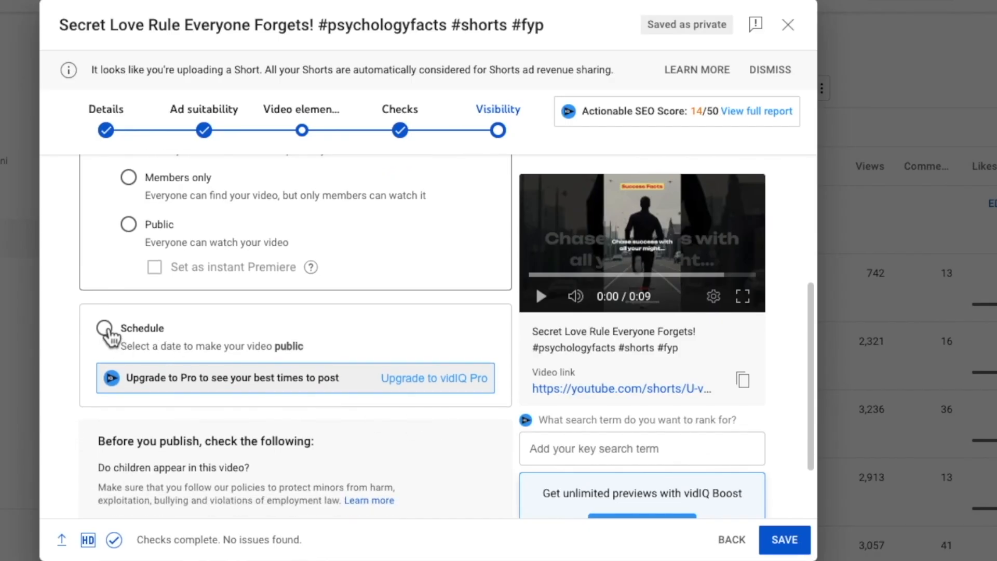
click(104, 328)
scroll(106, 333, up, 2)
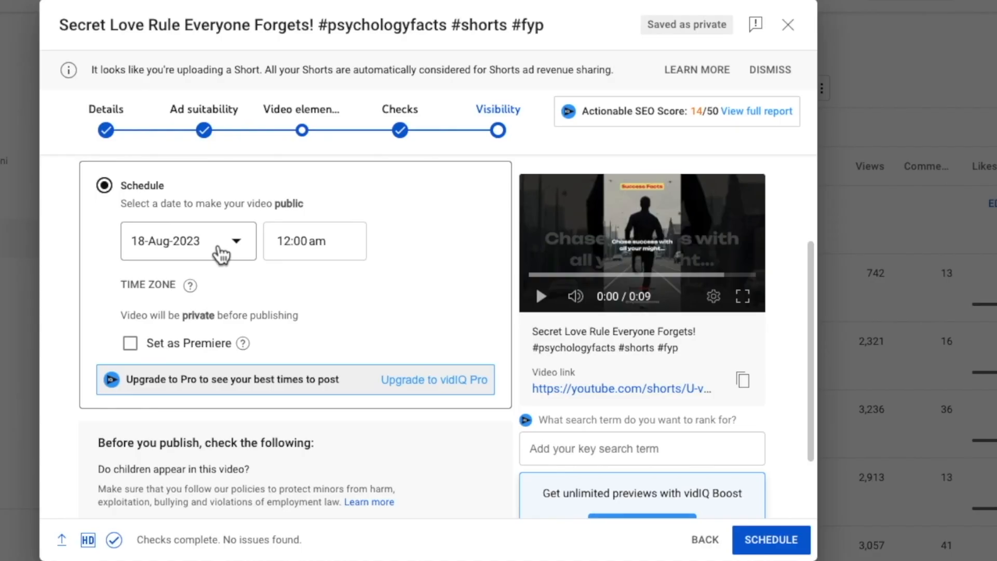
click(281, 246)
scroll(309, 332, down, 8)
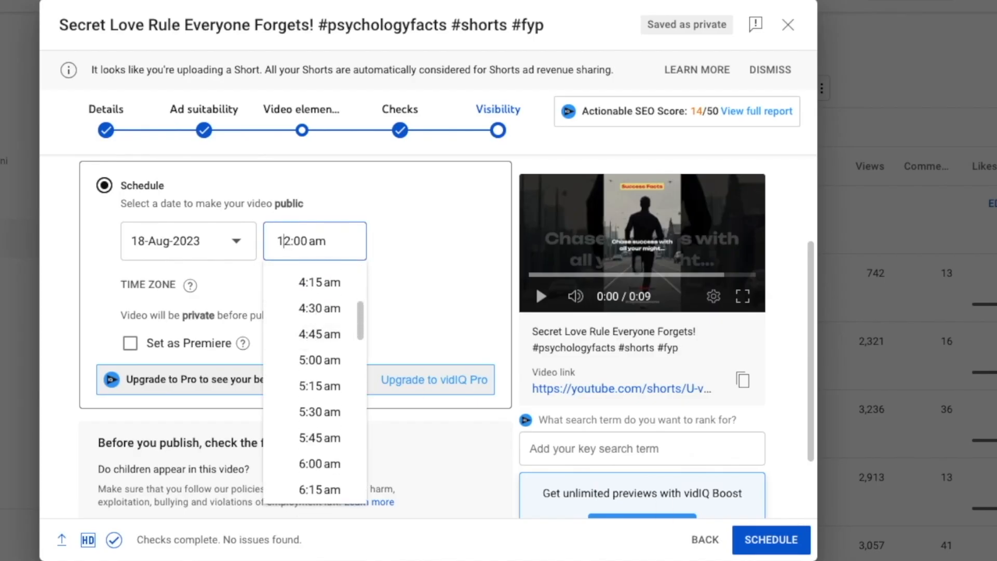
click(452, 272)
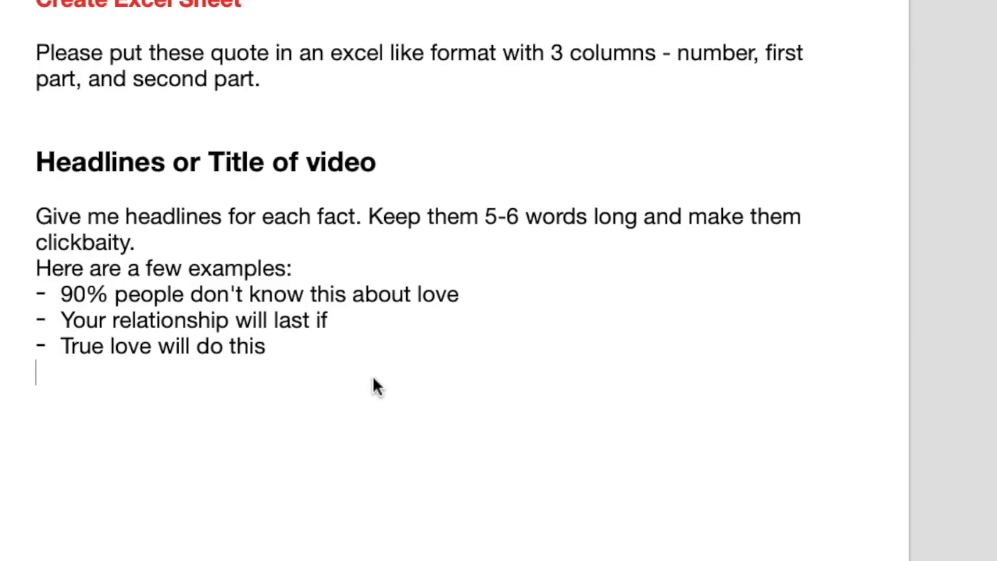
Step: Look back through the notes document's prompts and its list of Shorts types
scroll(374, 379, up, 20)
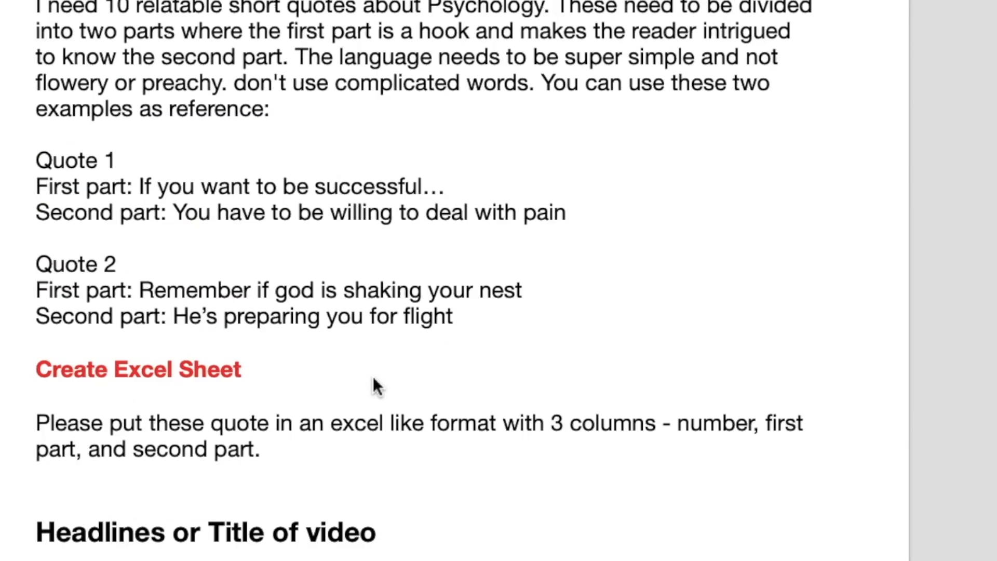
scroll(373, 379, up, 10)
scroll(374, 379, down, 20)
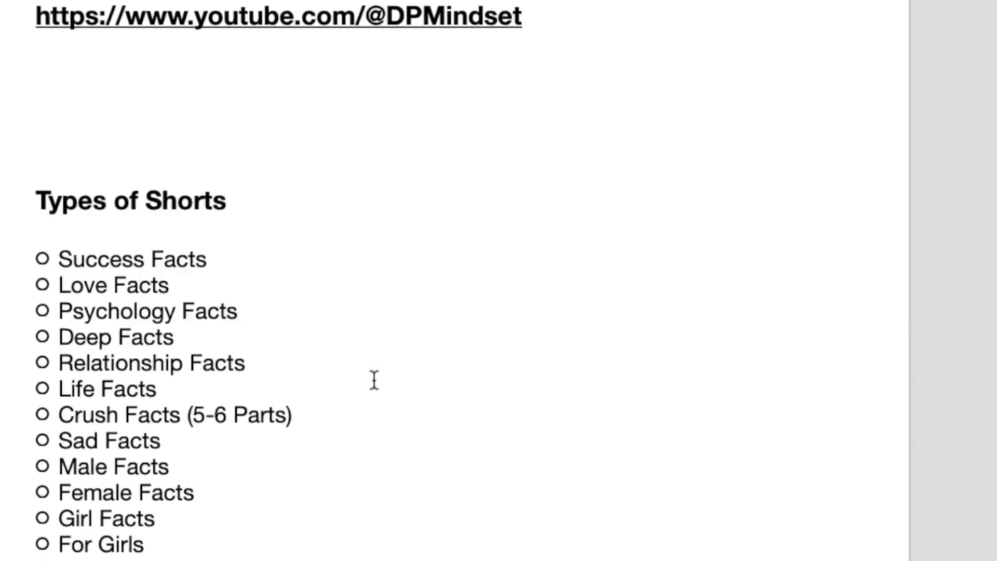